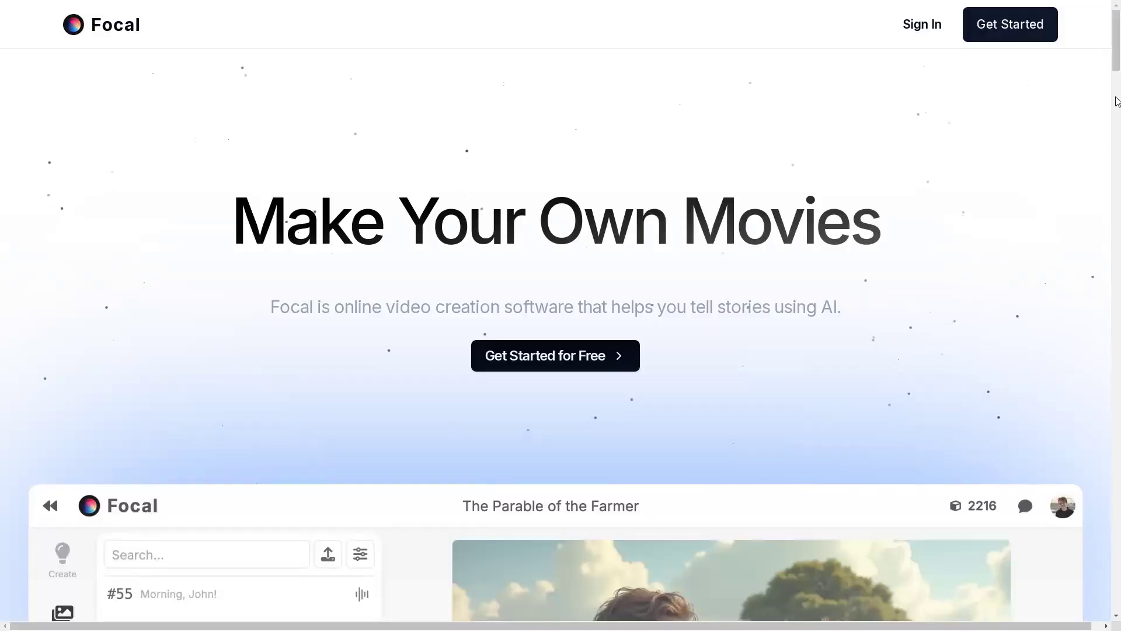
Step: Sign up for Focal with a Google account and land on My Projects
scroll(1116, 105, "down", 6)
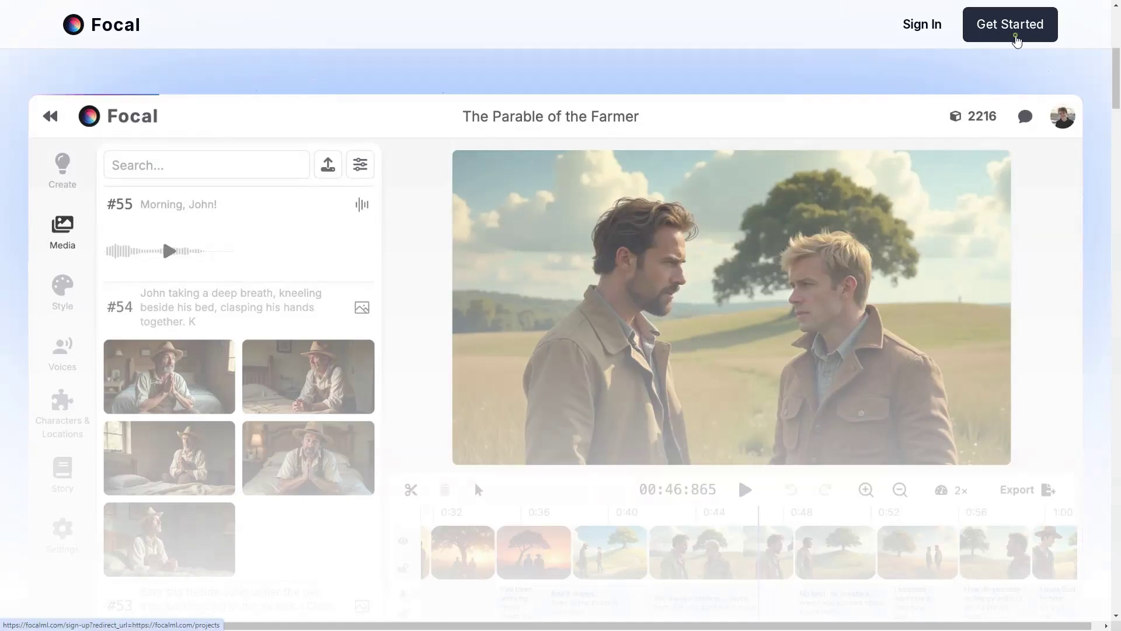
left_click(1015, 39)
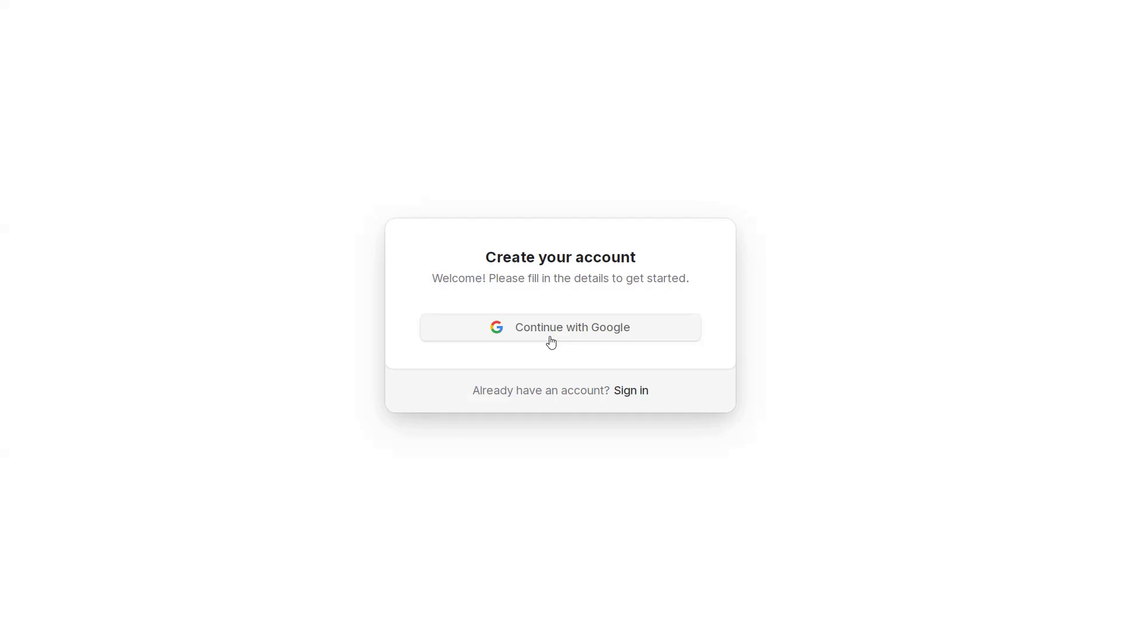
left_click(566, 339)
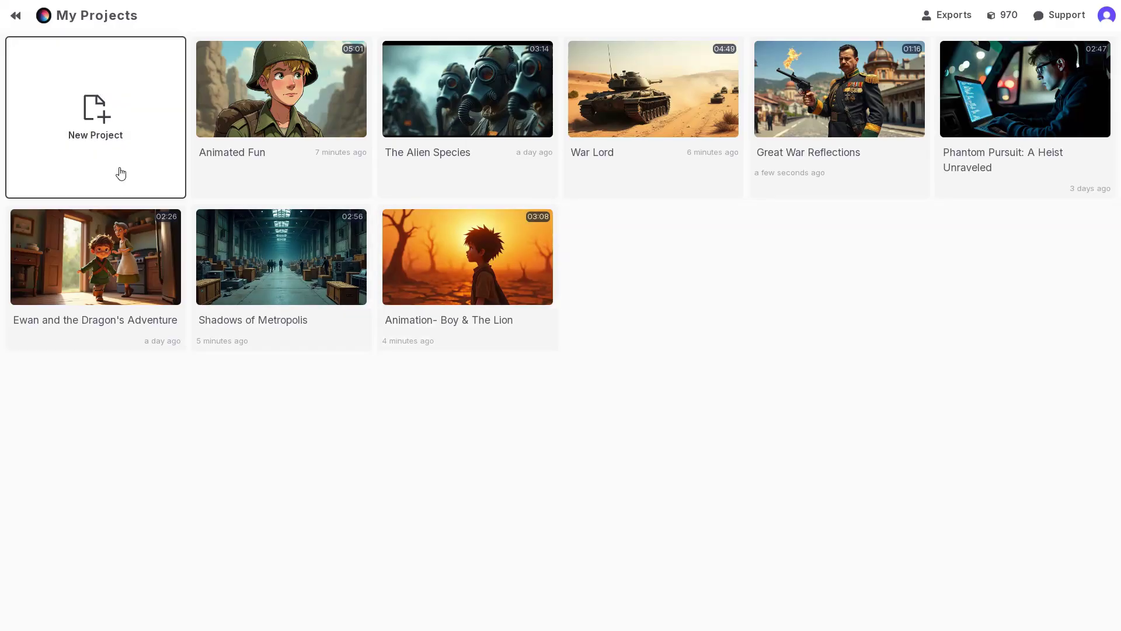
Step: Start a new project from the suggested World War One documentary idea and generate its plot
left_click(95, 123)
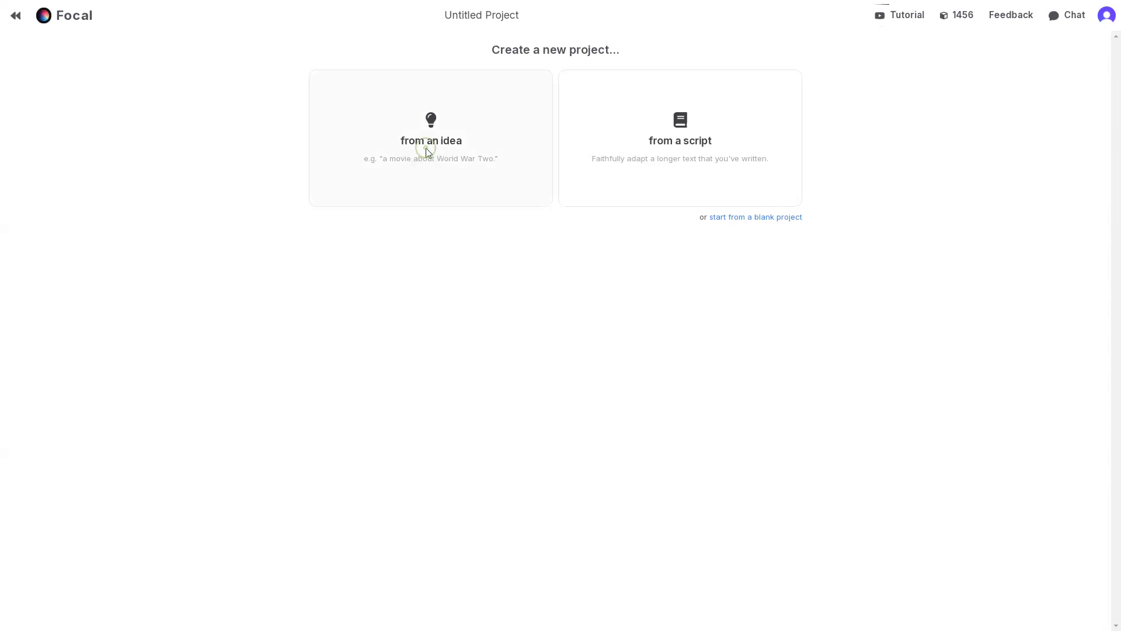
left_click(426, 148)
left_click(437, 162)
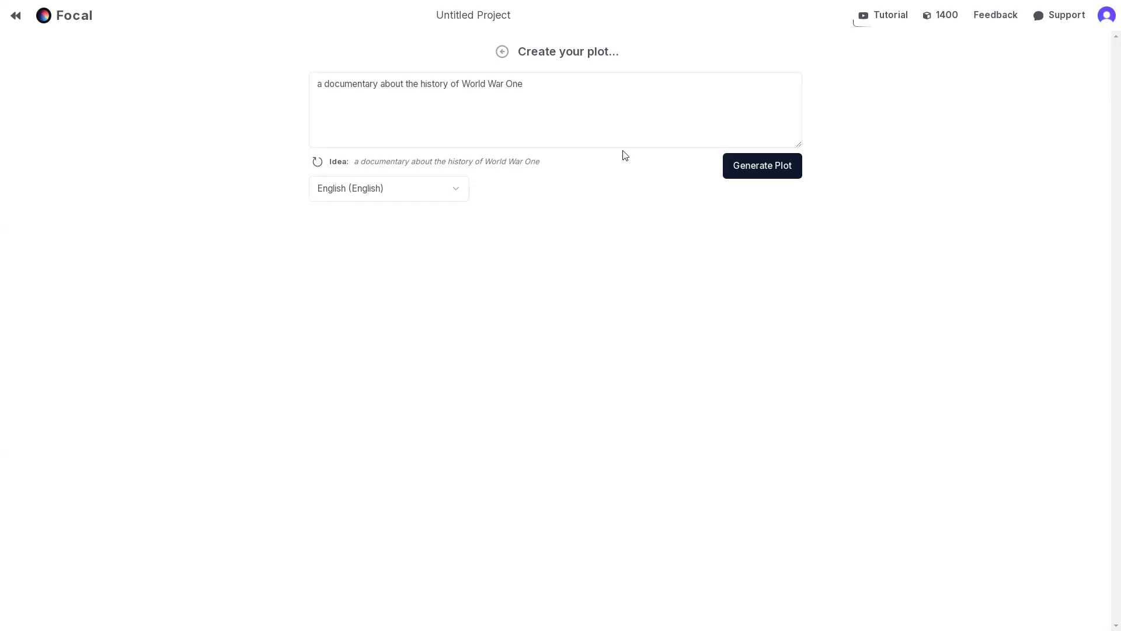
left_click(763, 170)
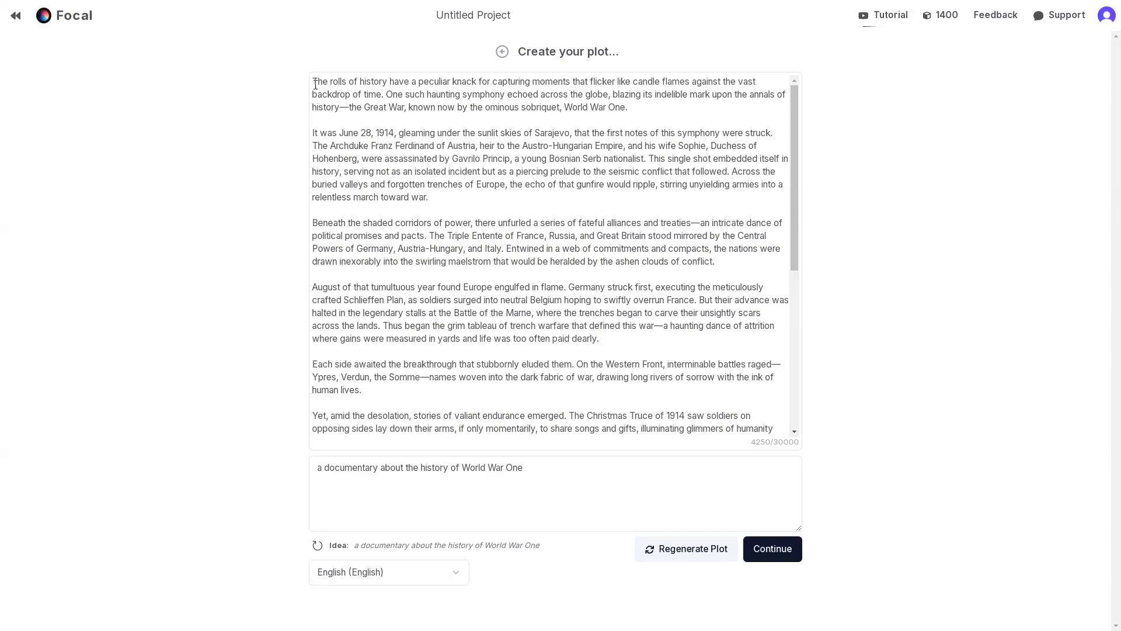
Step: Review the generated plot, regenerate a fresh version, and accept it to reach project details
left_click_drag(315, 83, 563, 206)
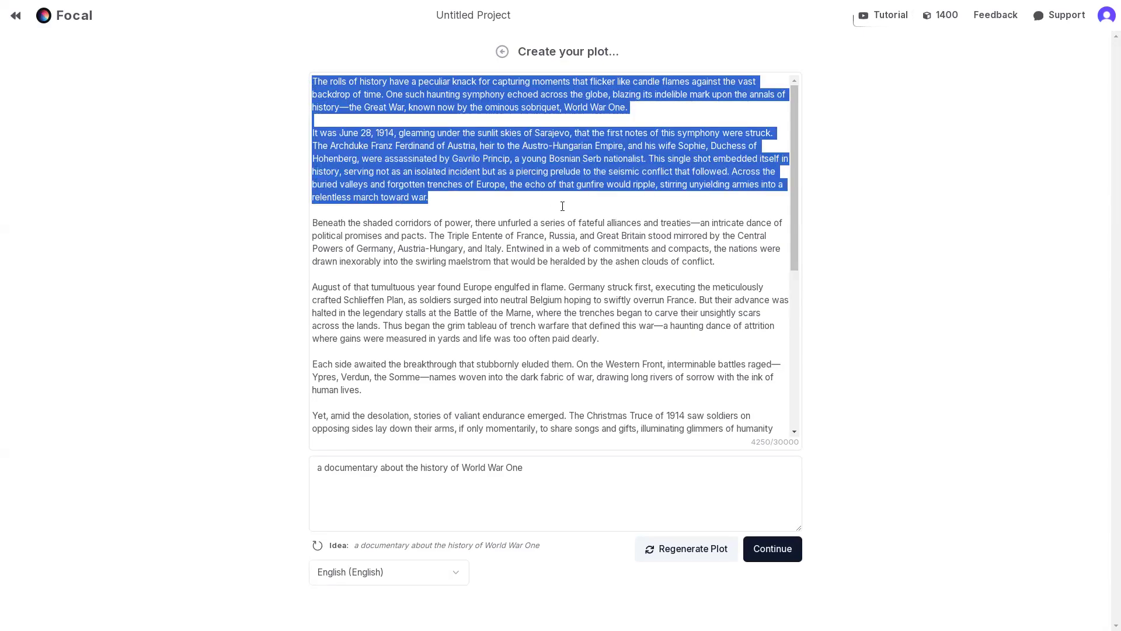
left_click(589, 396)
left_click_drag(328, 467, 530, 467)
left_click(555, 468)
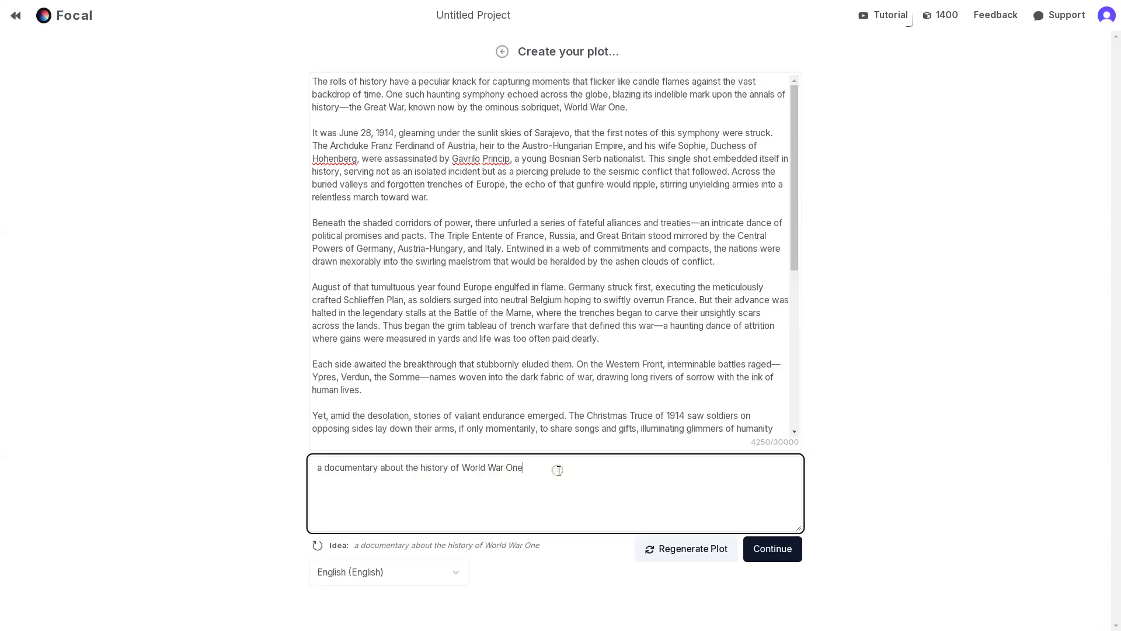
left_click(690, 551)
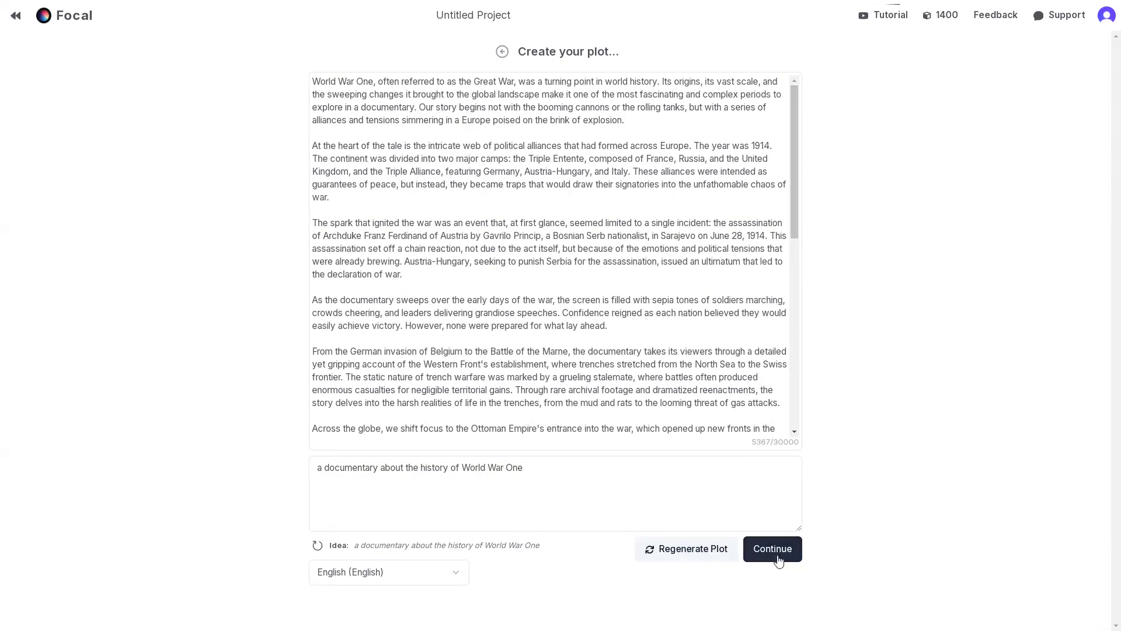
left_click(773, 556)
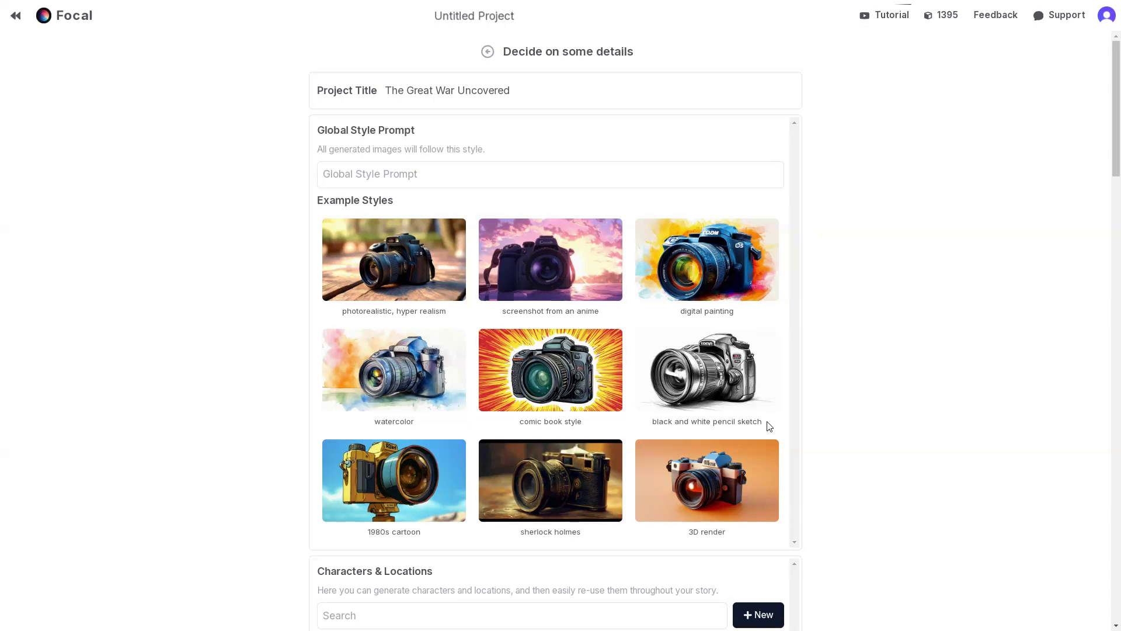
Step: Apply the photorealistic, hyper realism style and browse the generated characters, locations and items
left_click(383, 269)
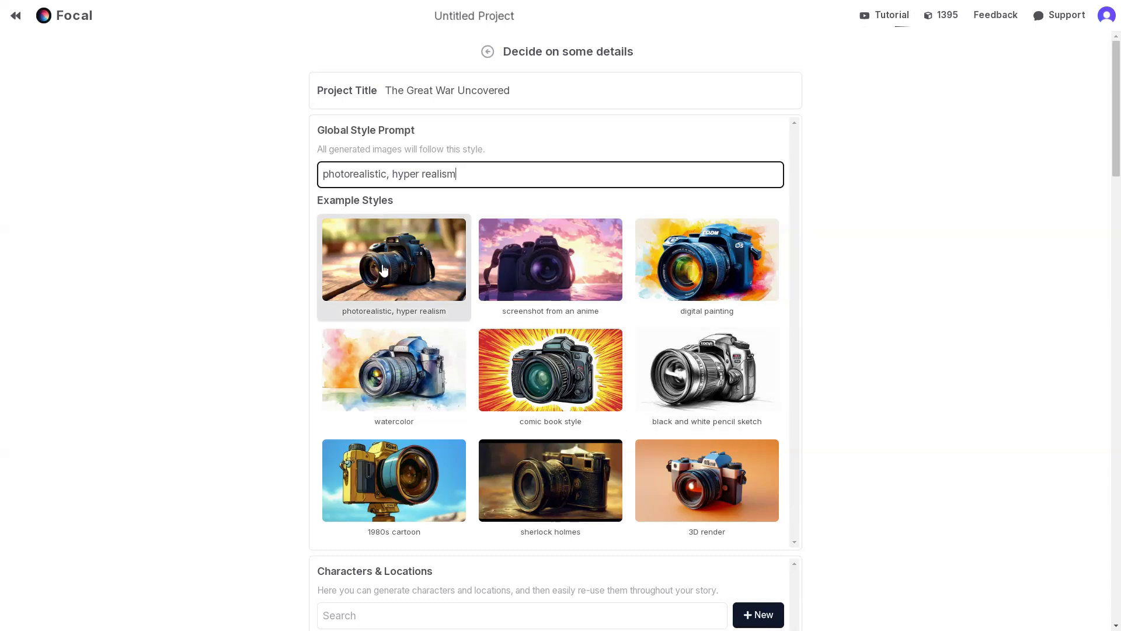
scroll(397, 273, "down", 4)
scroll(398, 268, "down", 5)
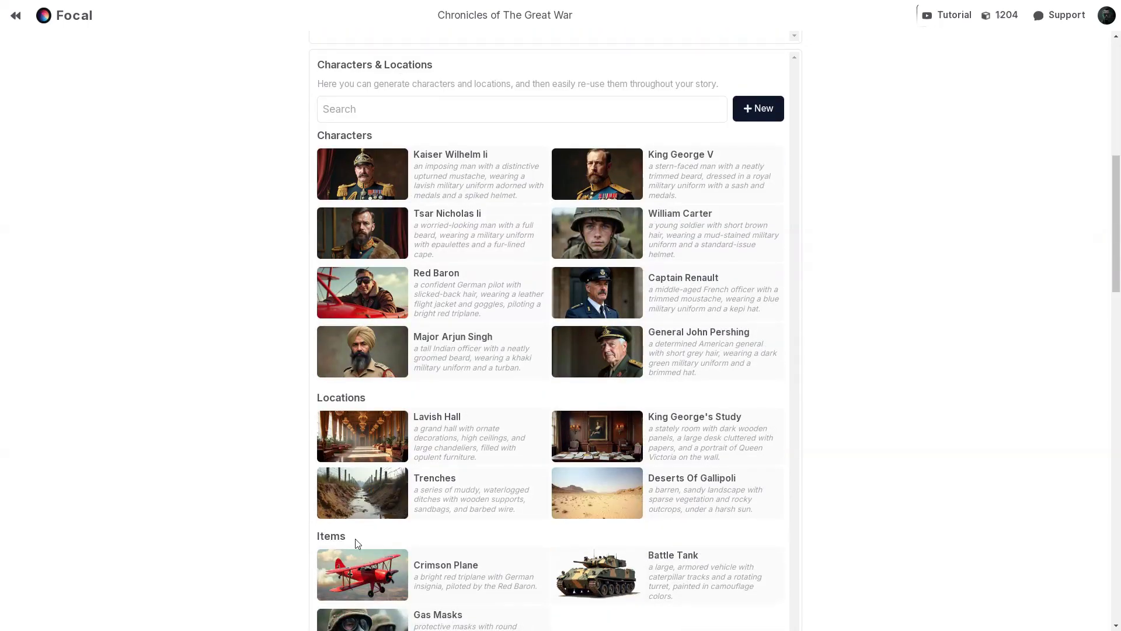
scroll(360, 541, "down", 2)
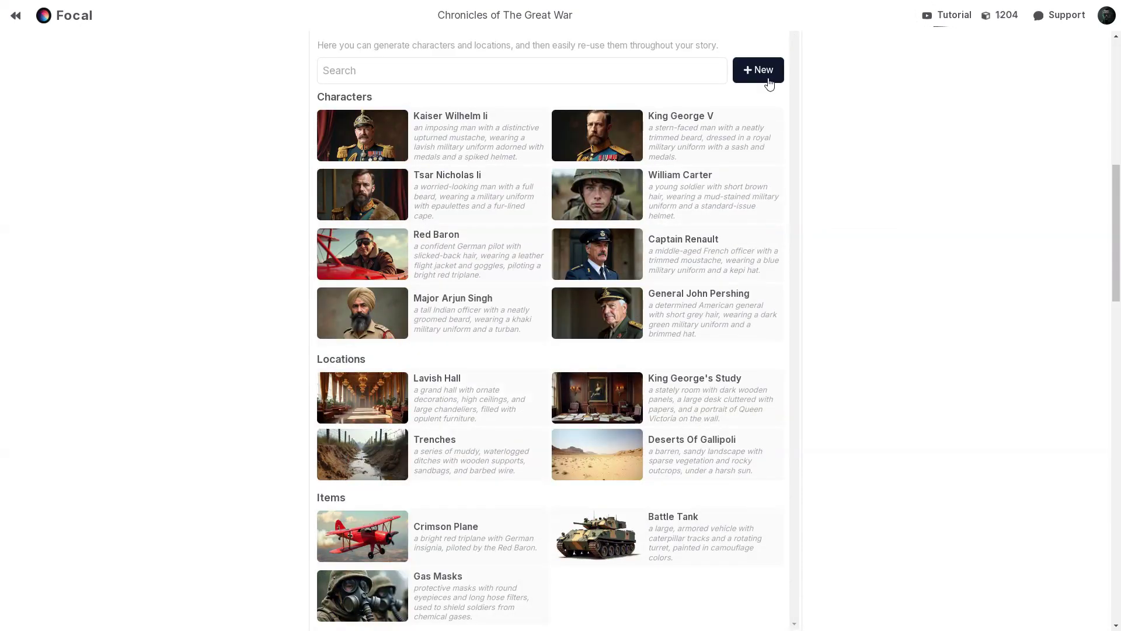
left_click(772, 77)
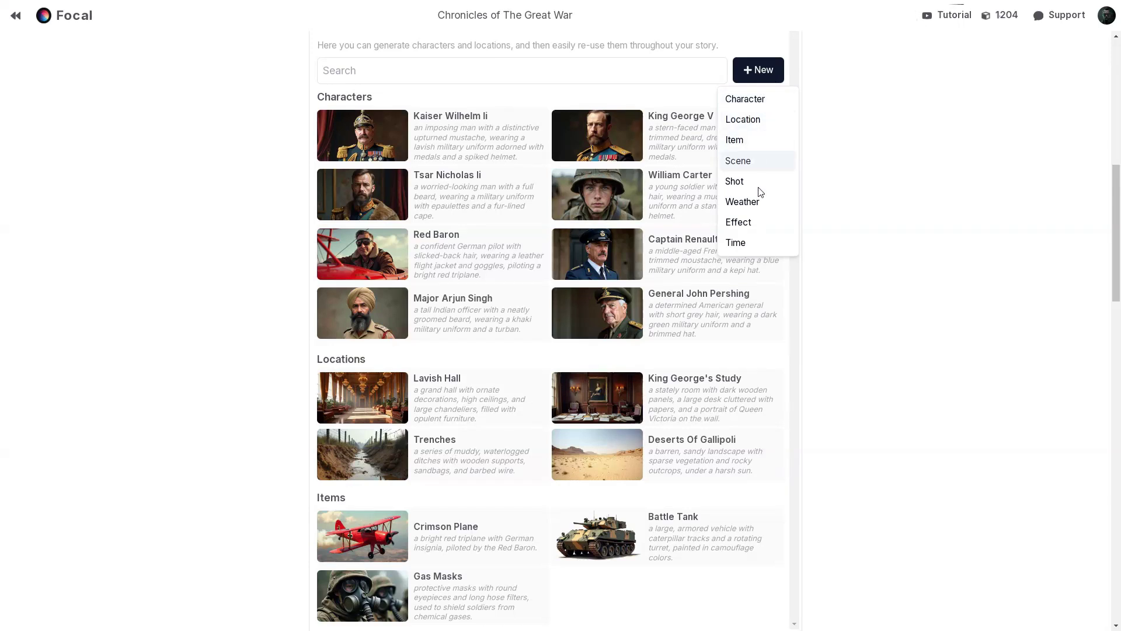
left_click(763, 79)
scroll(764, 80, "up", 1)
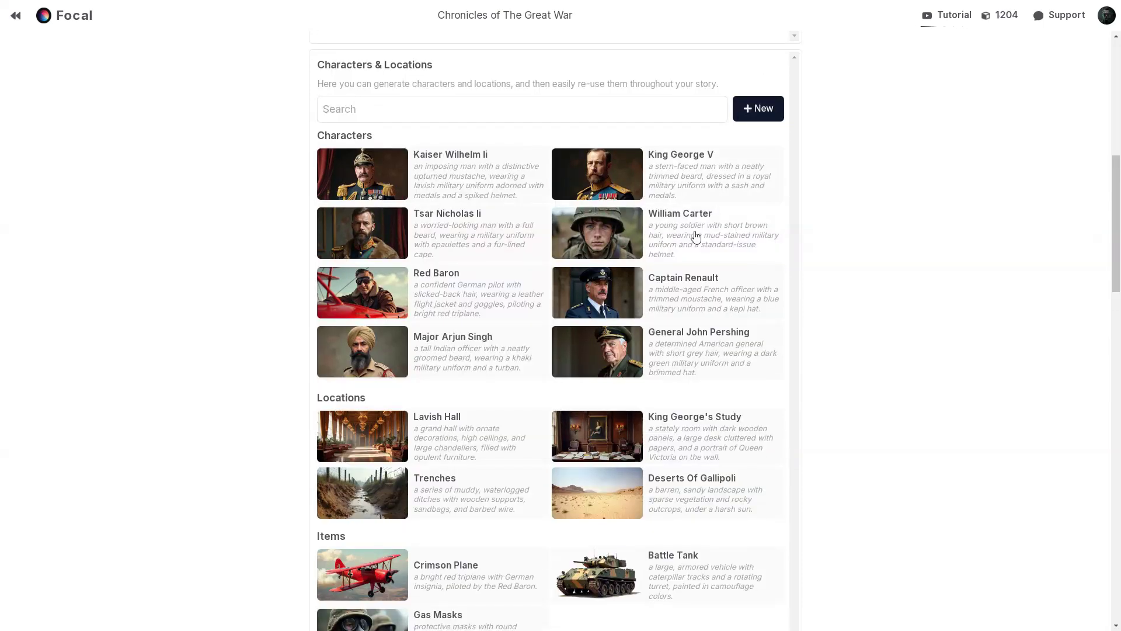
Step: Inspect William Carter's character name and description, then return to the list
left_click(678, 233)
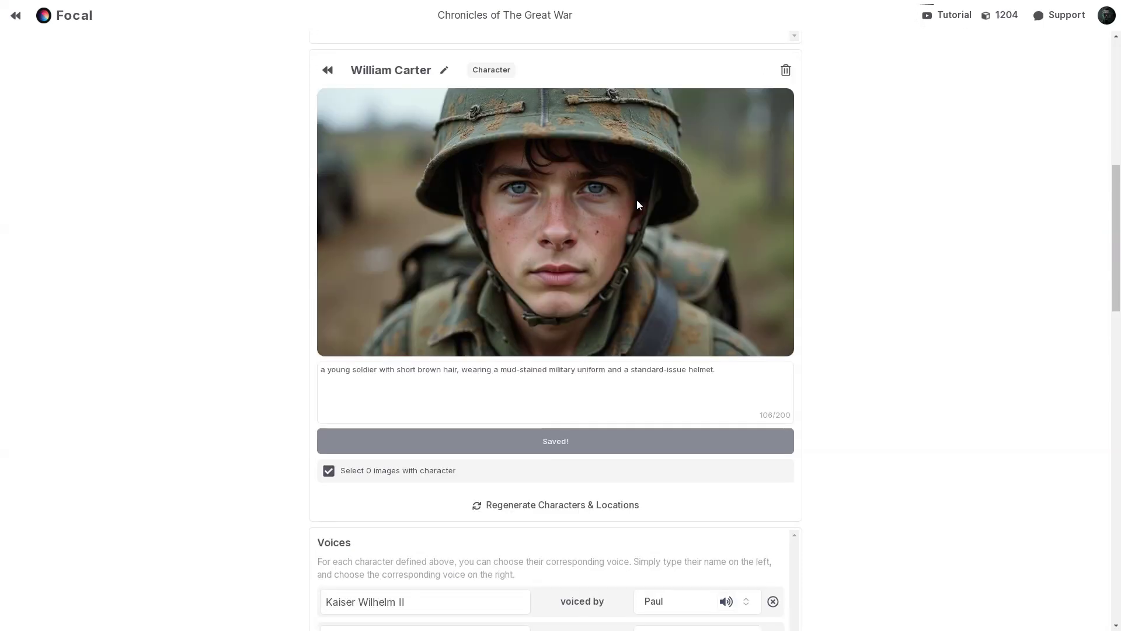
left_click(444, 70)
left_click_drag(429, 69, 348, 70)
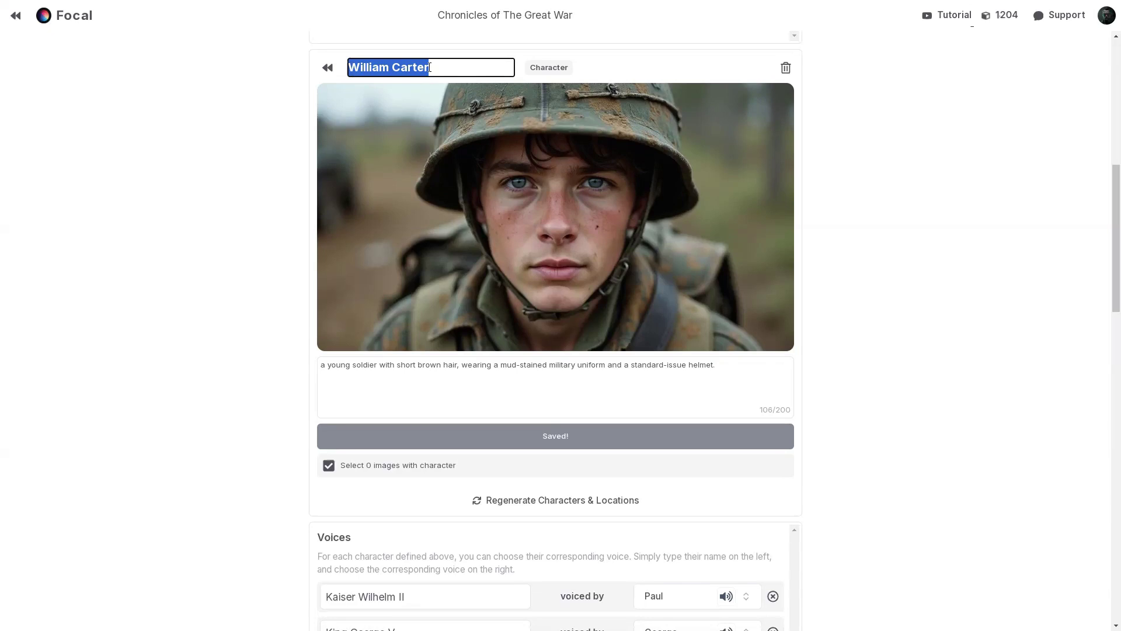
left_click(378, 365)
left_click_drag(321, 369, 720, 370)
left_click(620, 393)
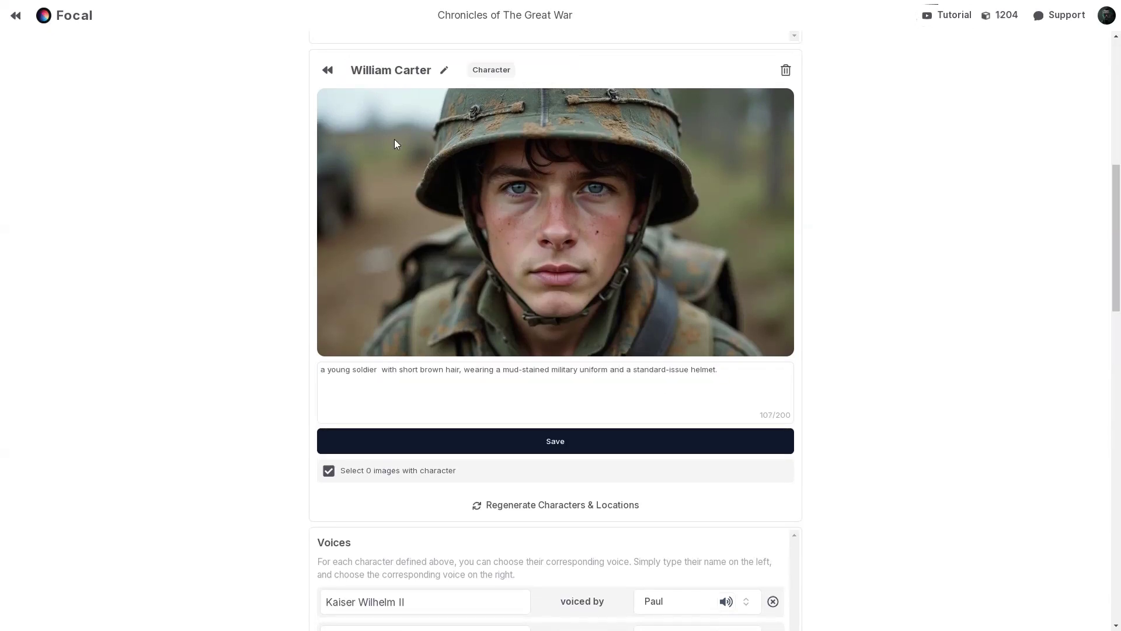
left_click(328, 70)
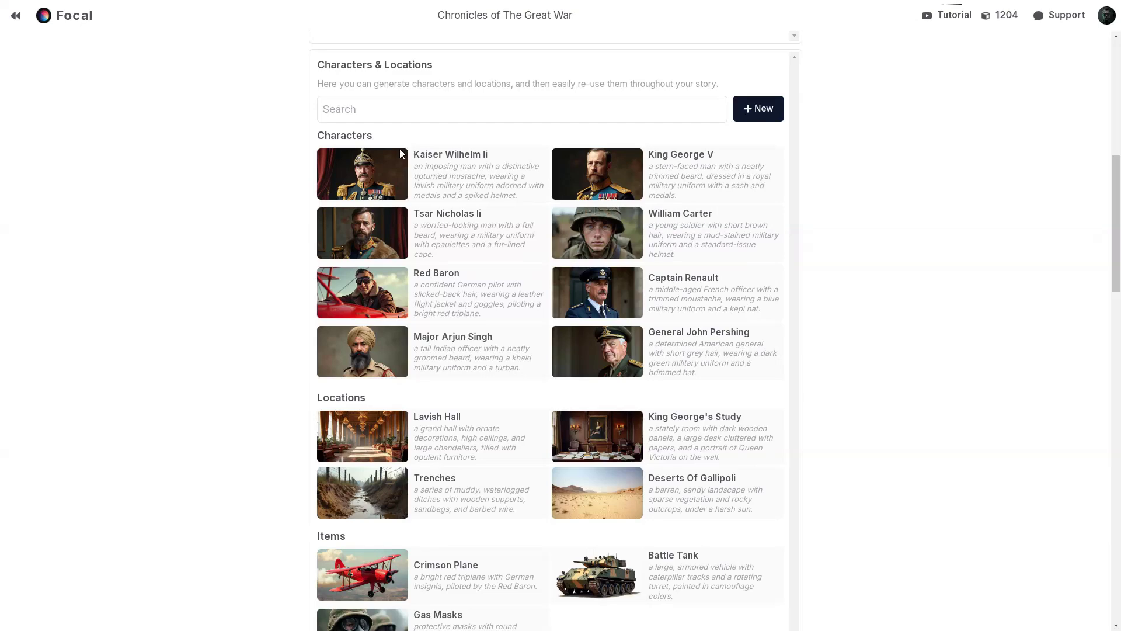
scroll(408, 164, "up", 9)
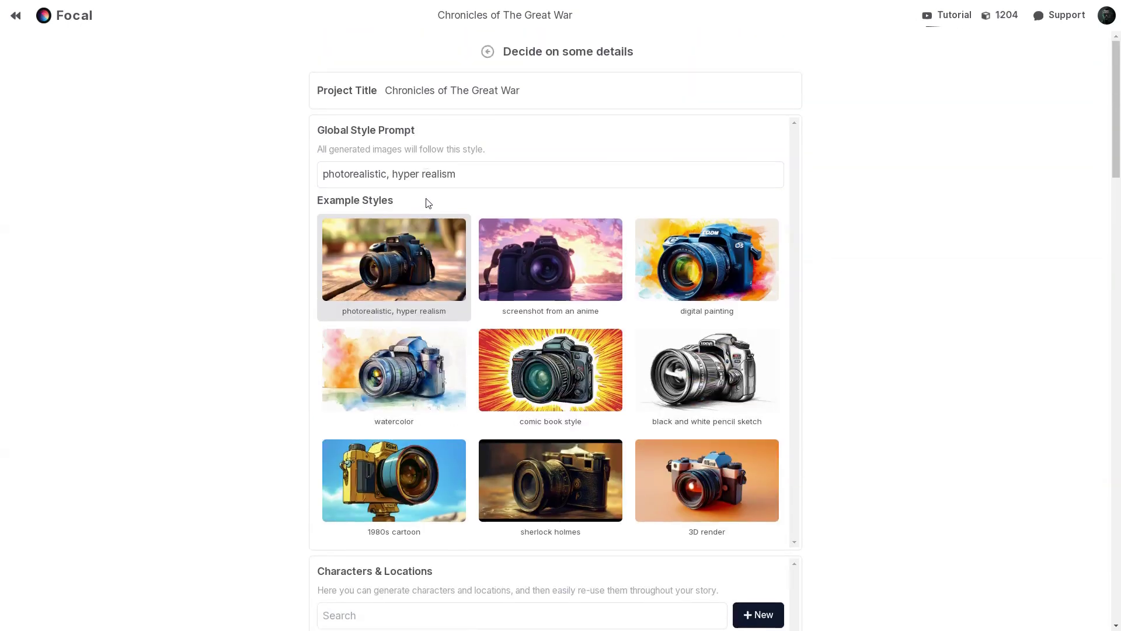
Step: Regenerate the characters and locations in the anime screenshot style
left_click(550, 260)
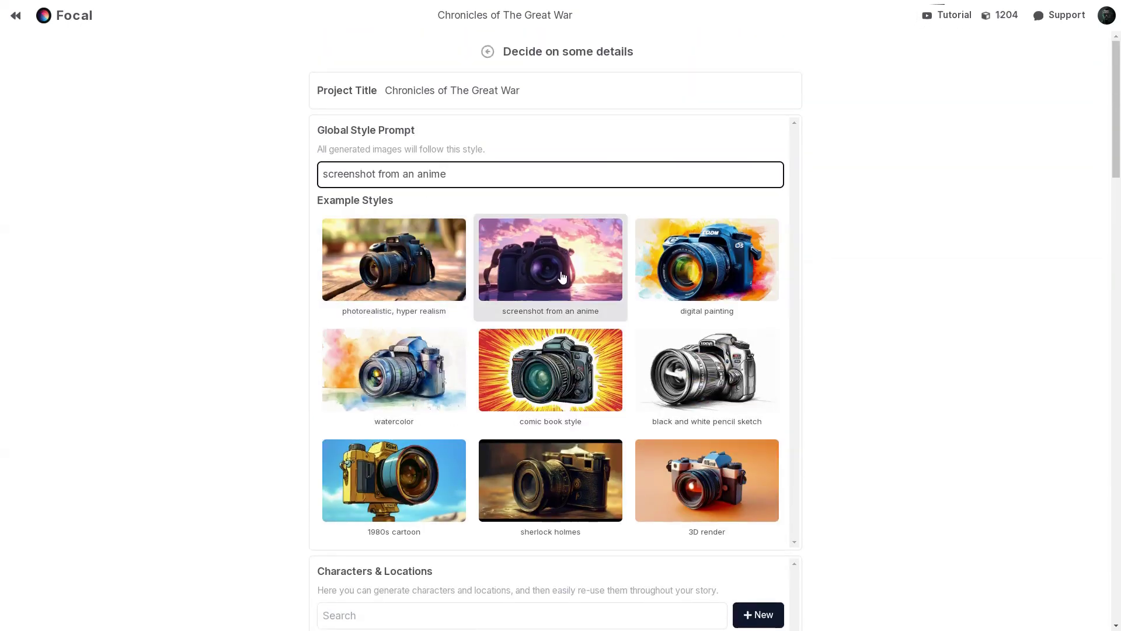
scroll(562, 279, "down", 5)
scroll(562, 279, "down", 5)
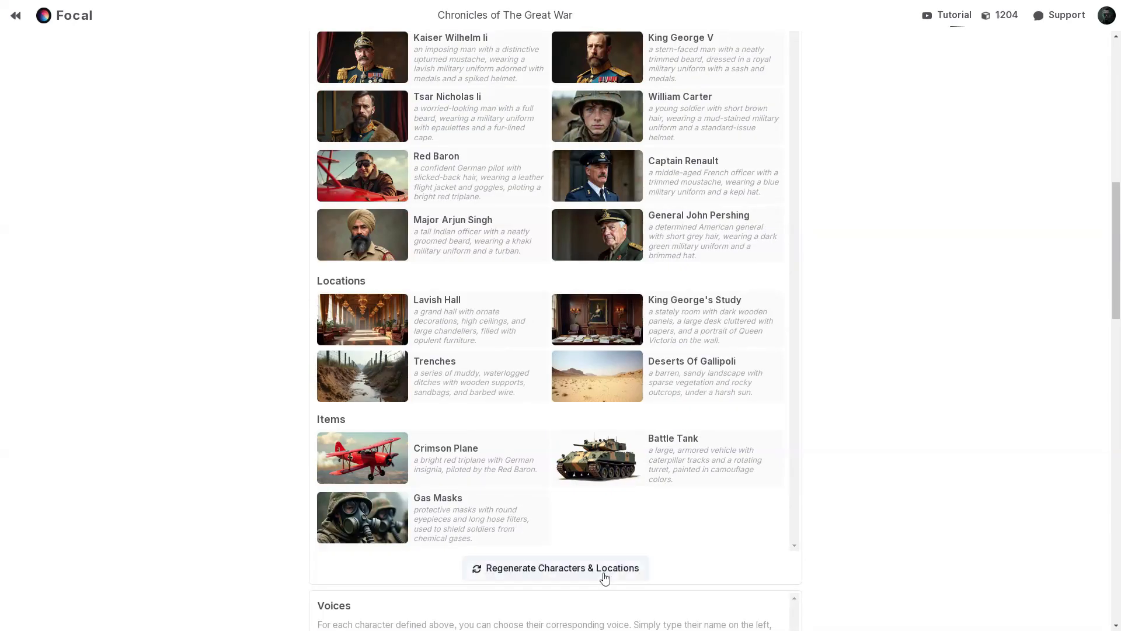
left_click(564, 582)
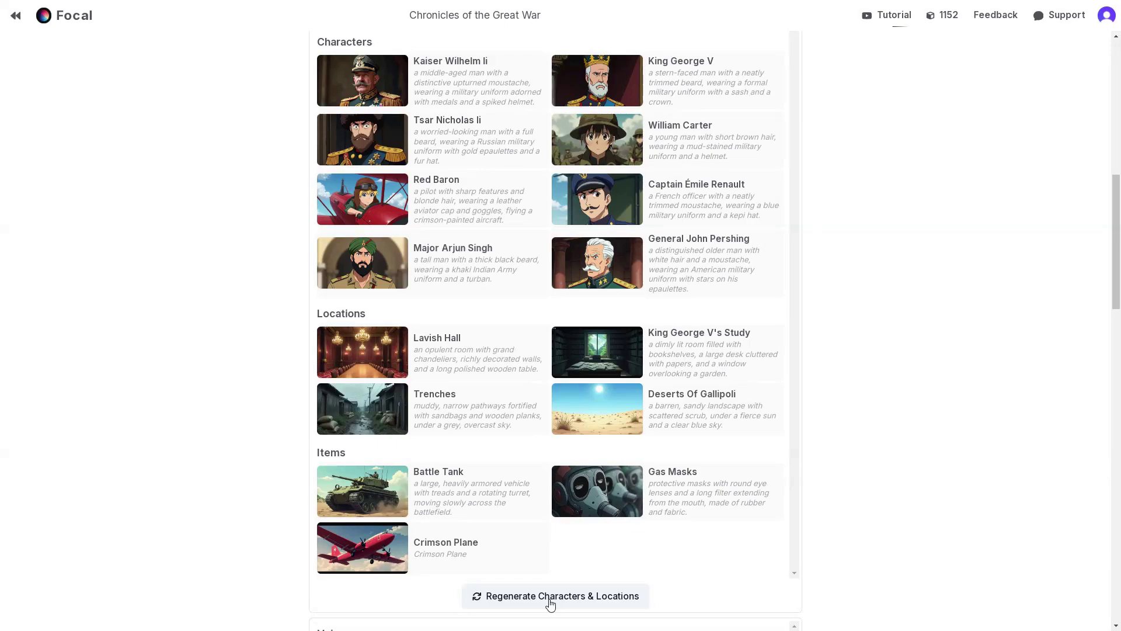
Step: Regenerate the characters and locations in comic book style
scroll(551, 605, "up", 10)
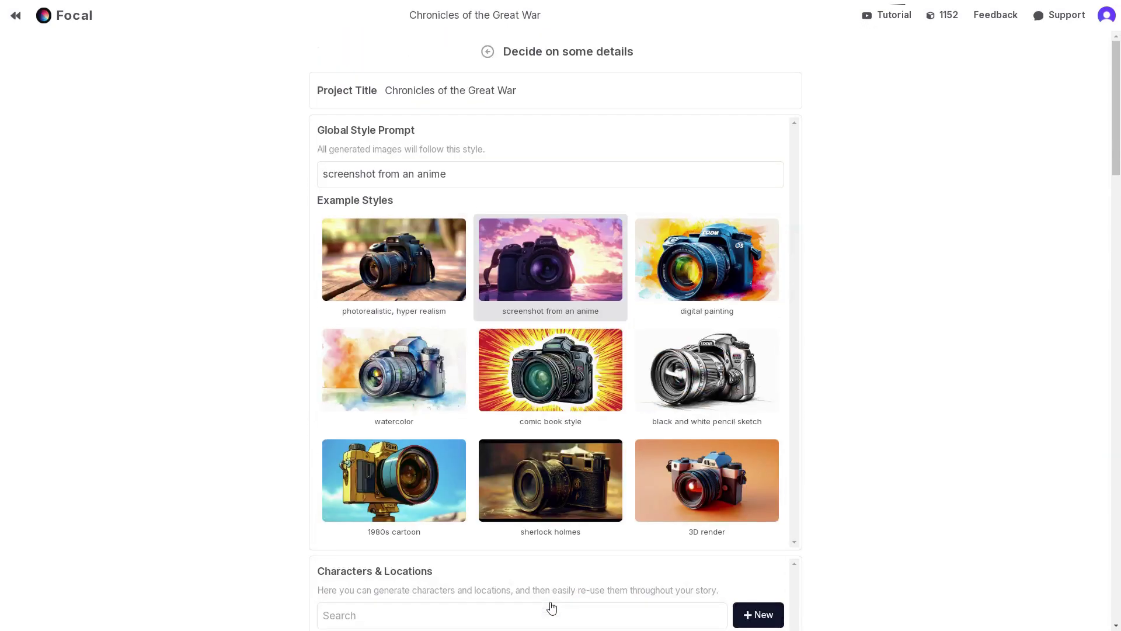
left_click(543, 375)
scroll(541, 373, "down", 10)
left_click(542, 575)
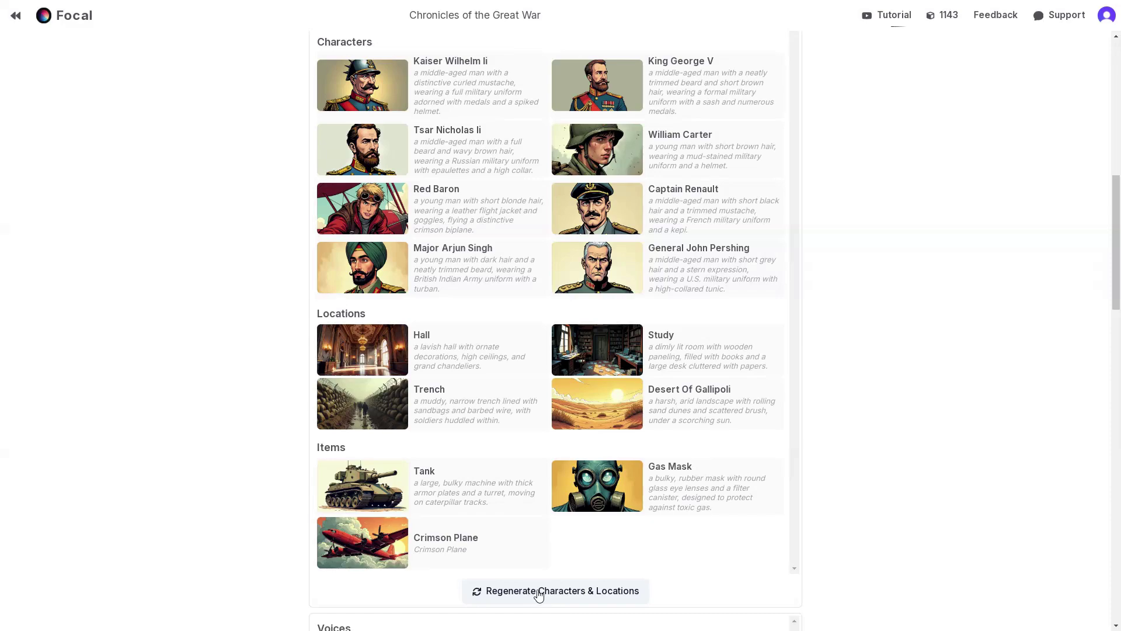
Step: Regenerate in 1980s cartoon style, then choose another example style
scroll(539, 595, "up", 10)
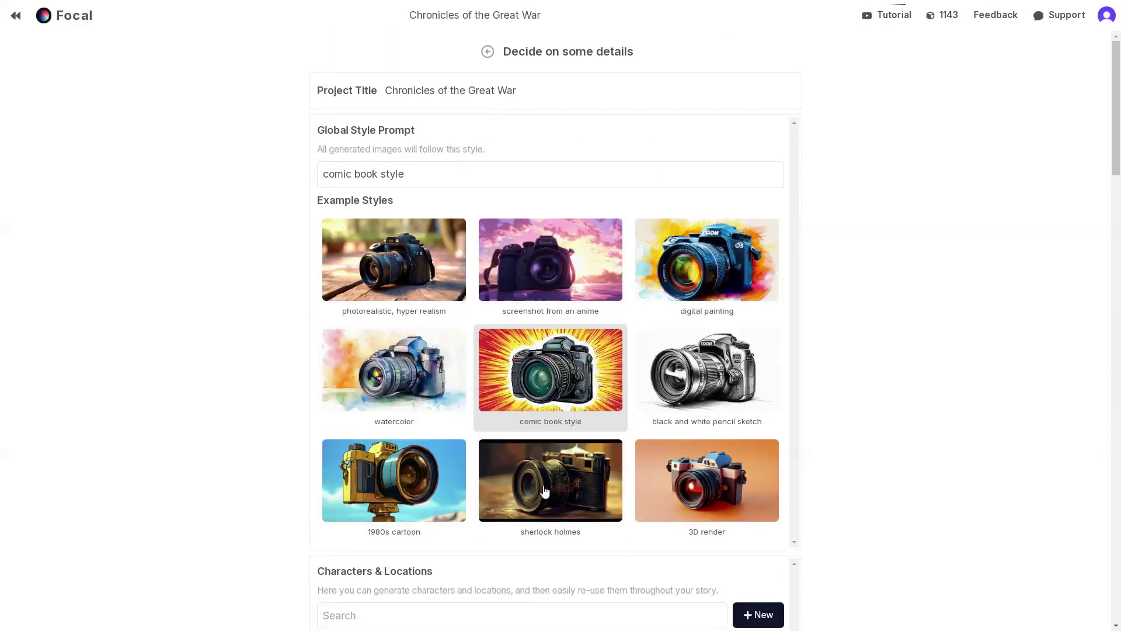
left_click(409, 503)
scroll(546, 610, "down", 10)
left_click(547, 610)
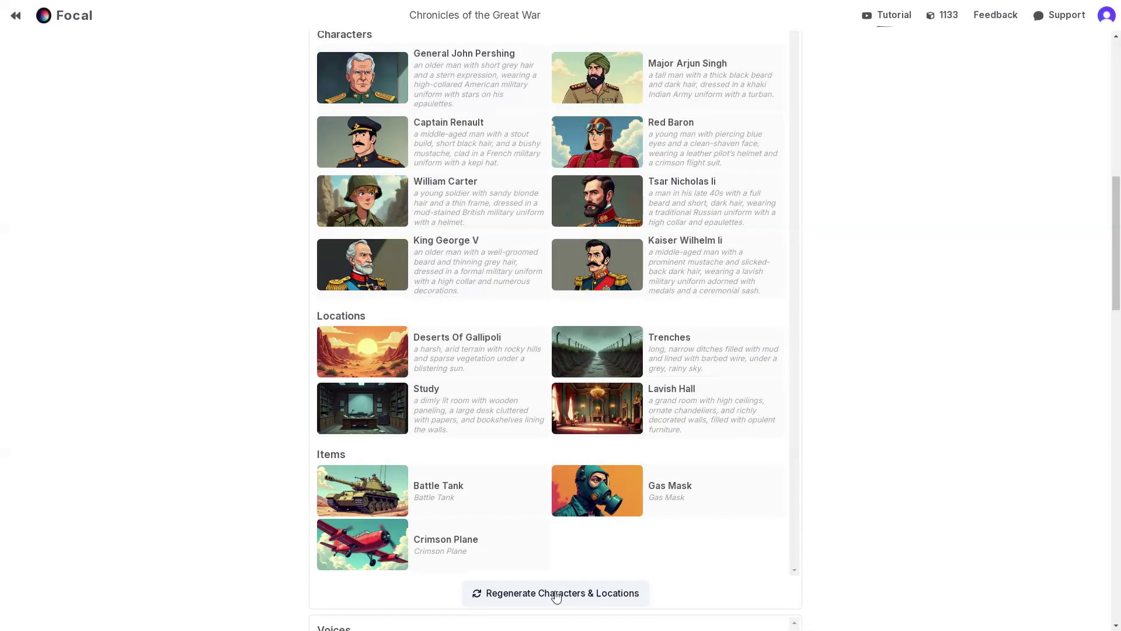
scroll(556, 595, "up", 10)
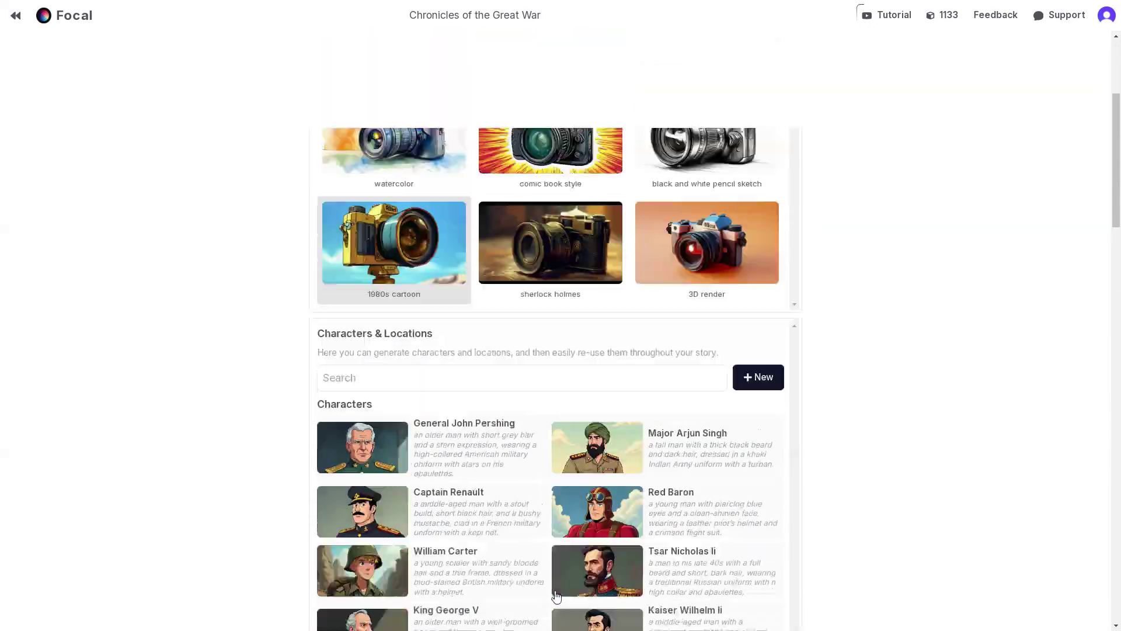
left_click(555, 500)
scroll(558, 495, "down", 9)
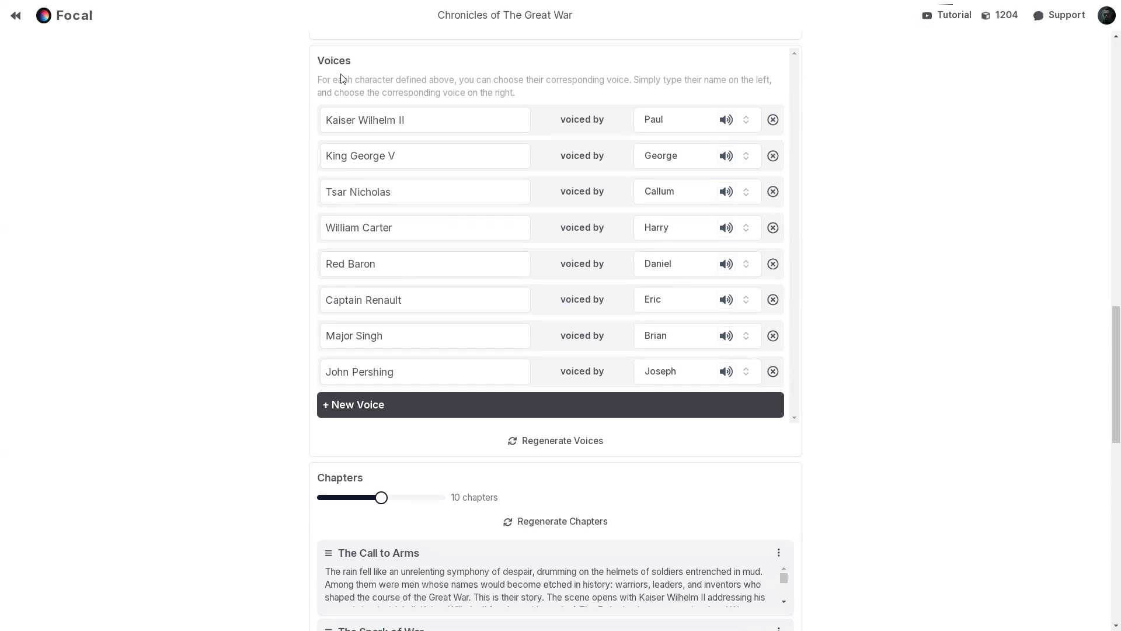
Step: Review Kaiser Wilhelm II's voice options, adding then removing an empty voice row
left_click(748, 125)
left_click_drag(757, 174, 758, 314)
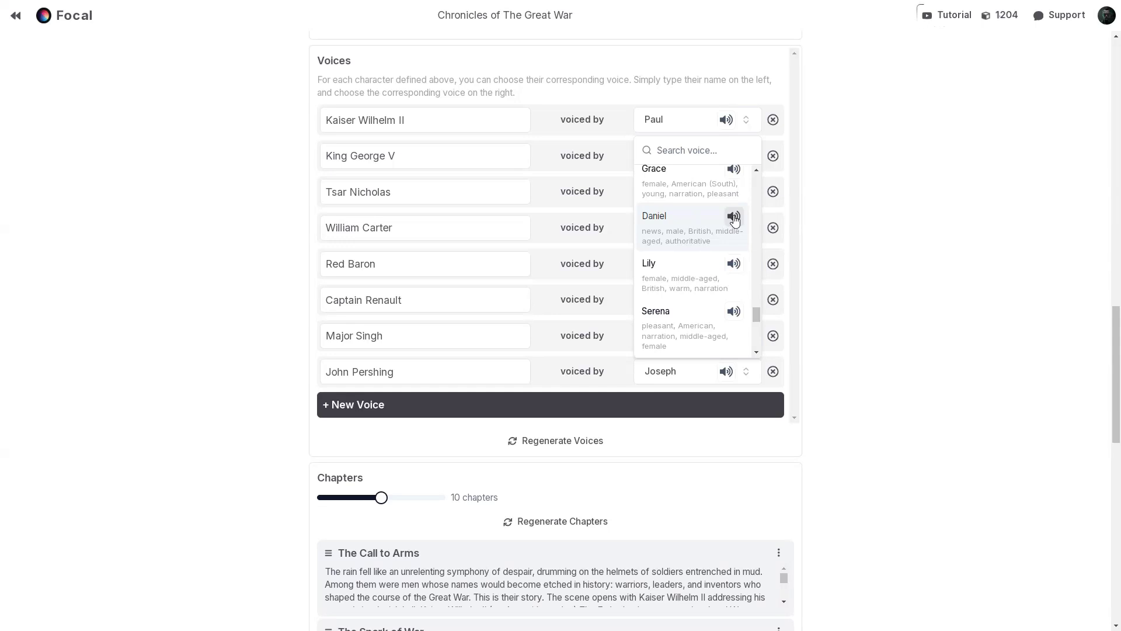
left_click(826, 221)
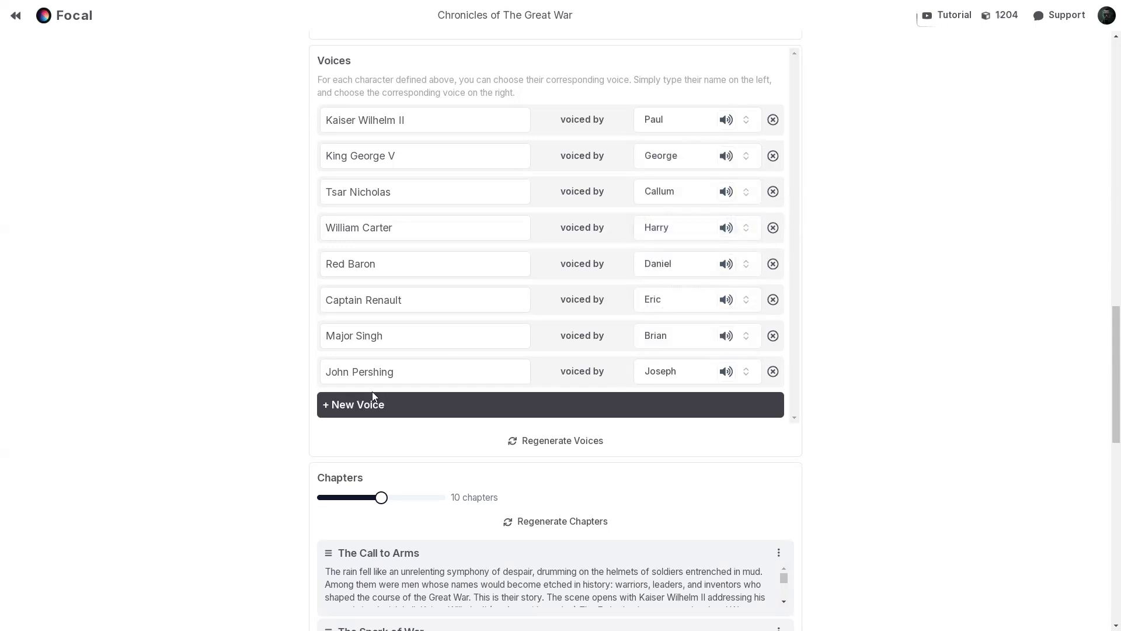
left_click(374, 397)
left_click(746, 407)
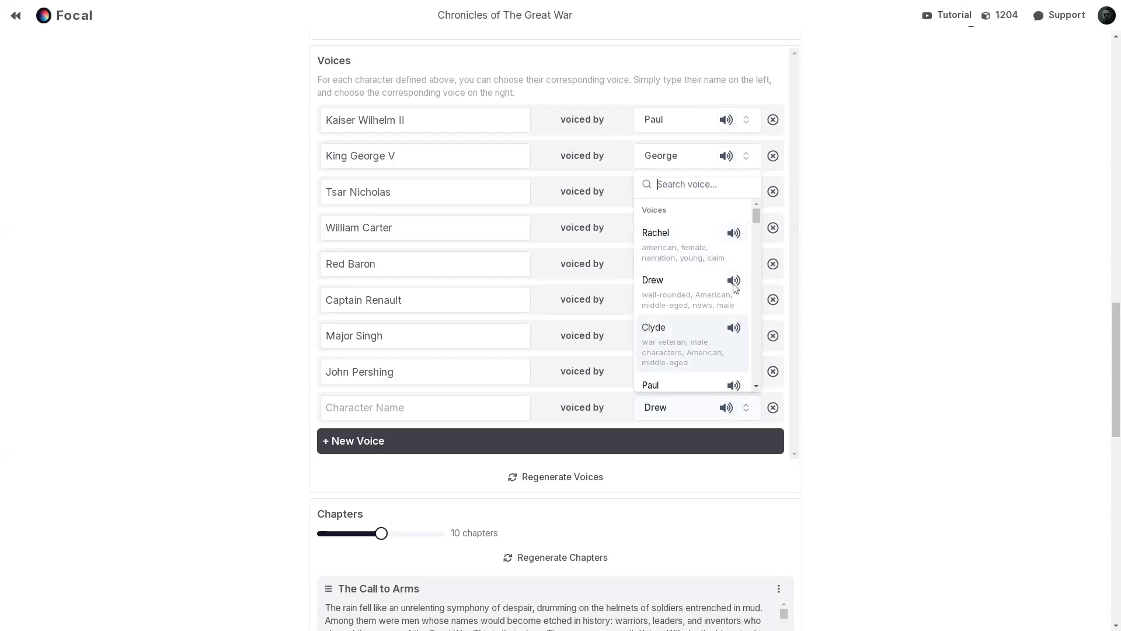
left_click(746, 407)
left_click(773, 409)
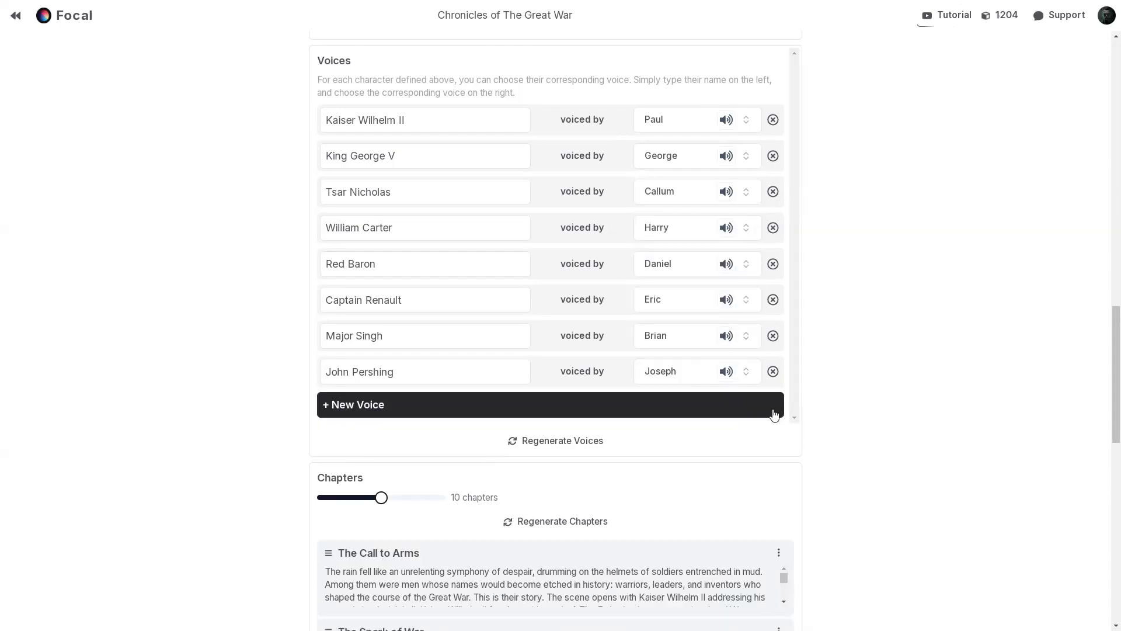
Step: Keep the chapter count at 10 and create the project
scroll(773, 413, "down", 7)
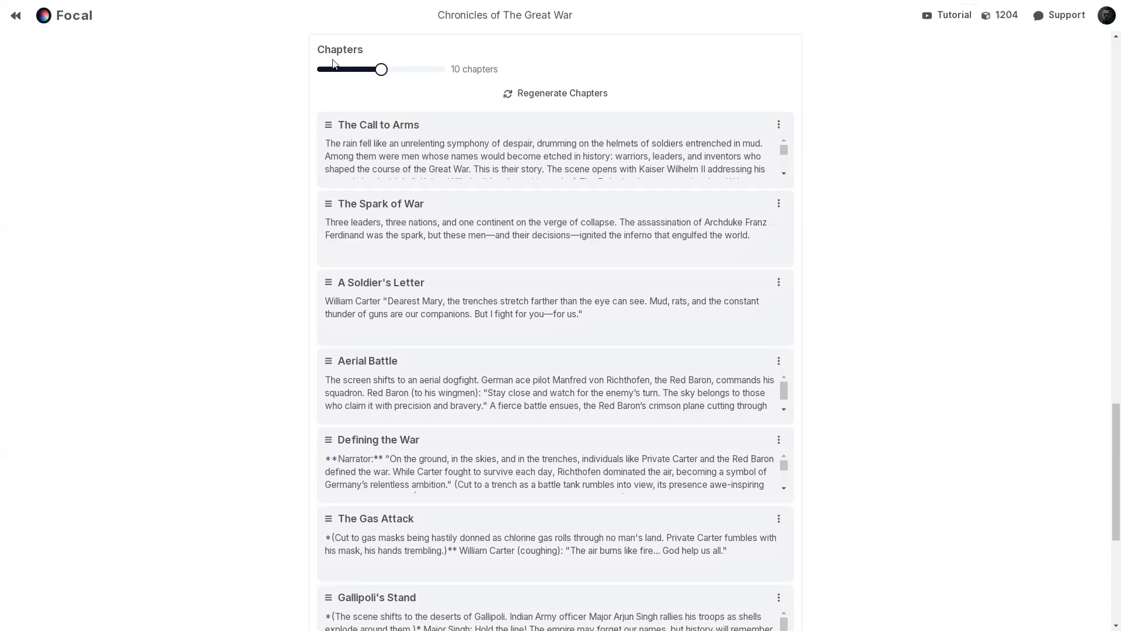
mouse_move(383, 77)
left_mouse_down()
mouse_move(343, 71)
mouse_move(409, 70)
mouse_move(370, 71)
mouse_move(381, 70)
left_mouse_up()
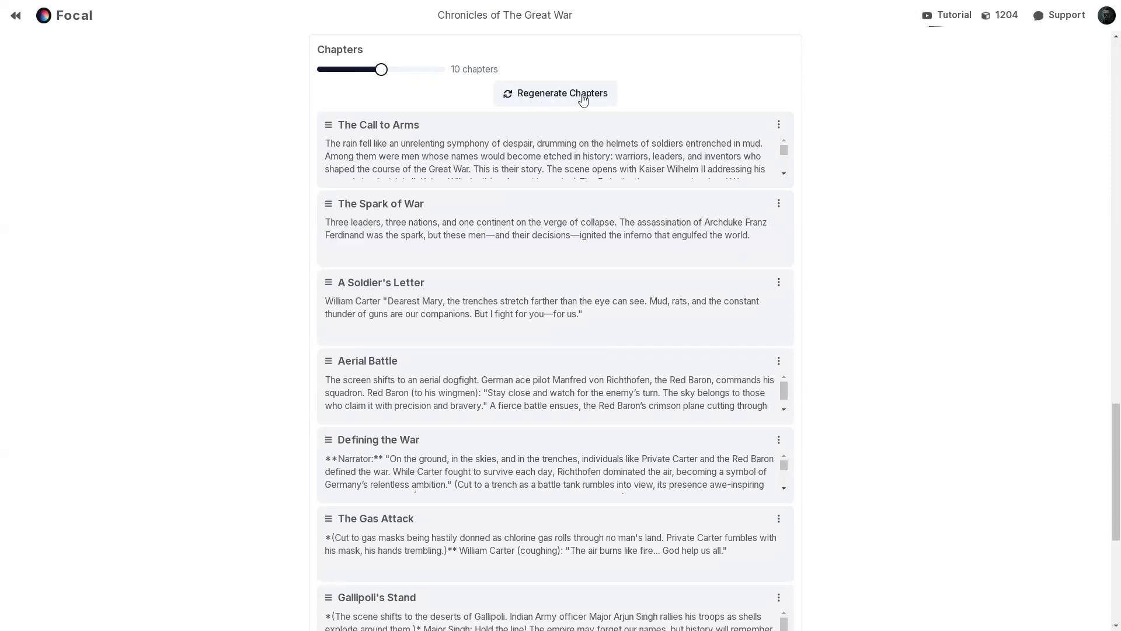
left_click_drag(329, 144, 769, 166)
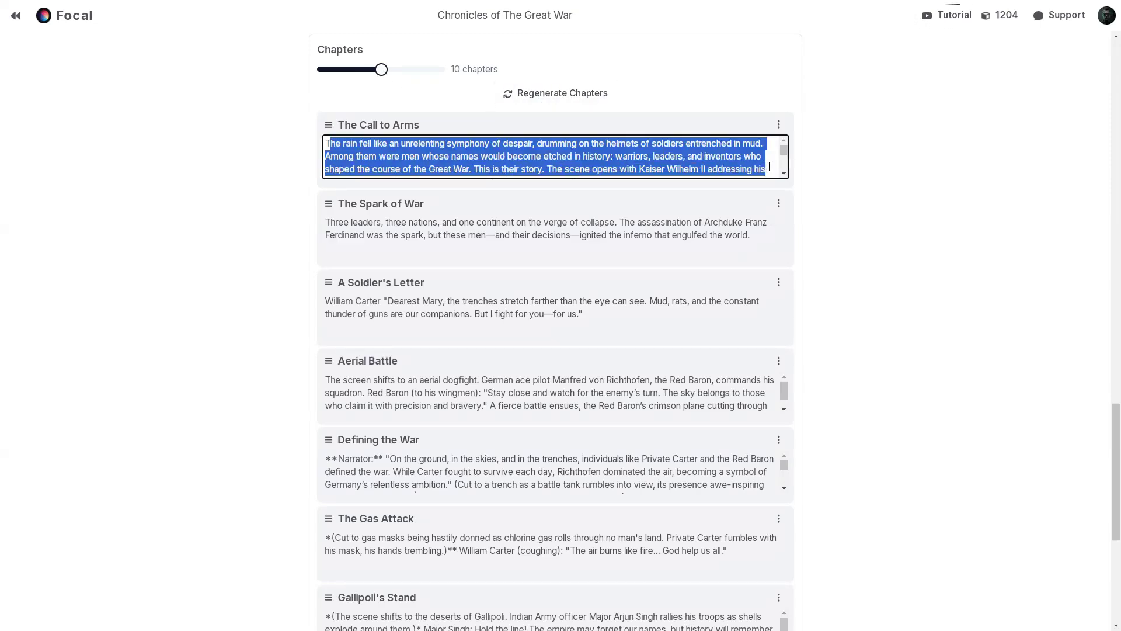
left_click(811, 171)
scroll(812, 174, "down", 6)
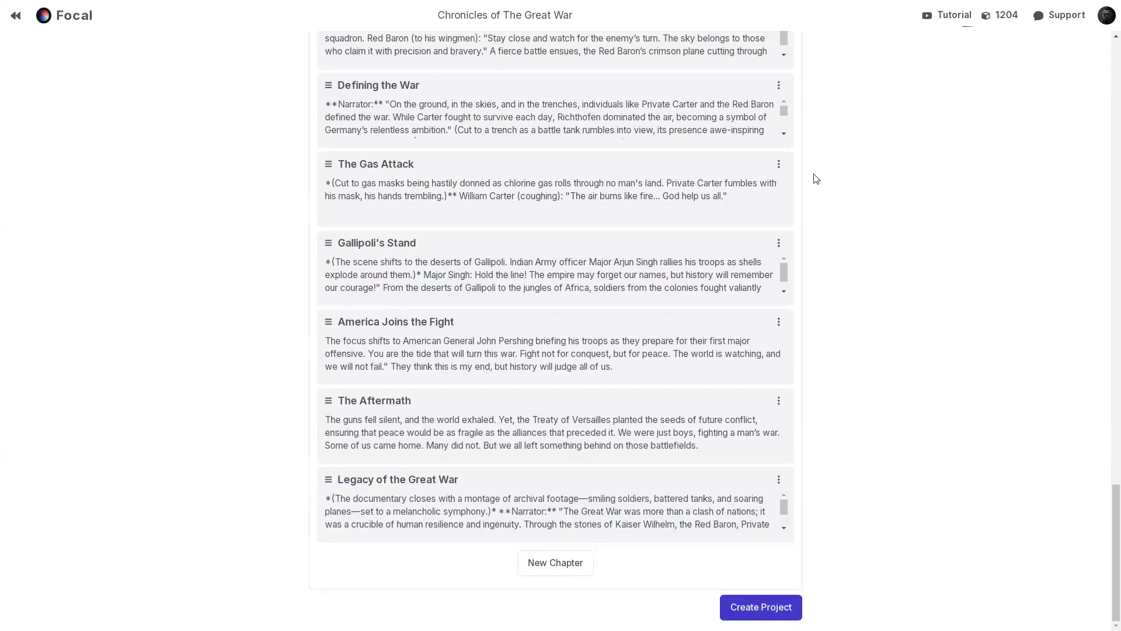
left_click(756, 612)
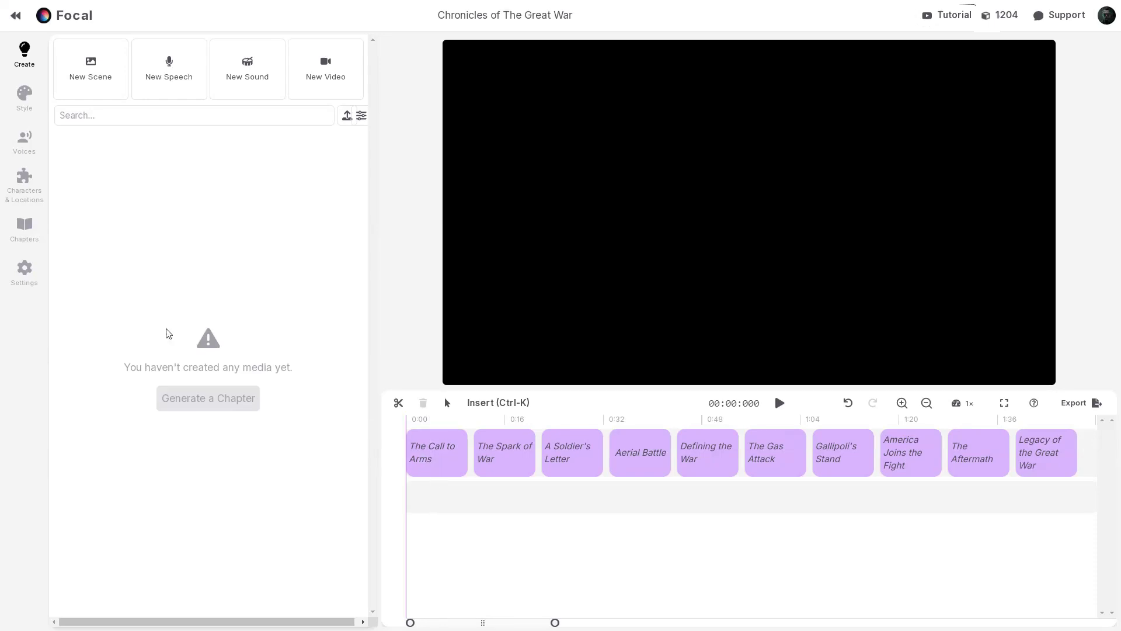
Step: In global settings, keep landscape format and Flux Dev images, and set the video model to Runway
left_click(30, 274)
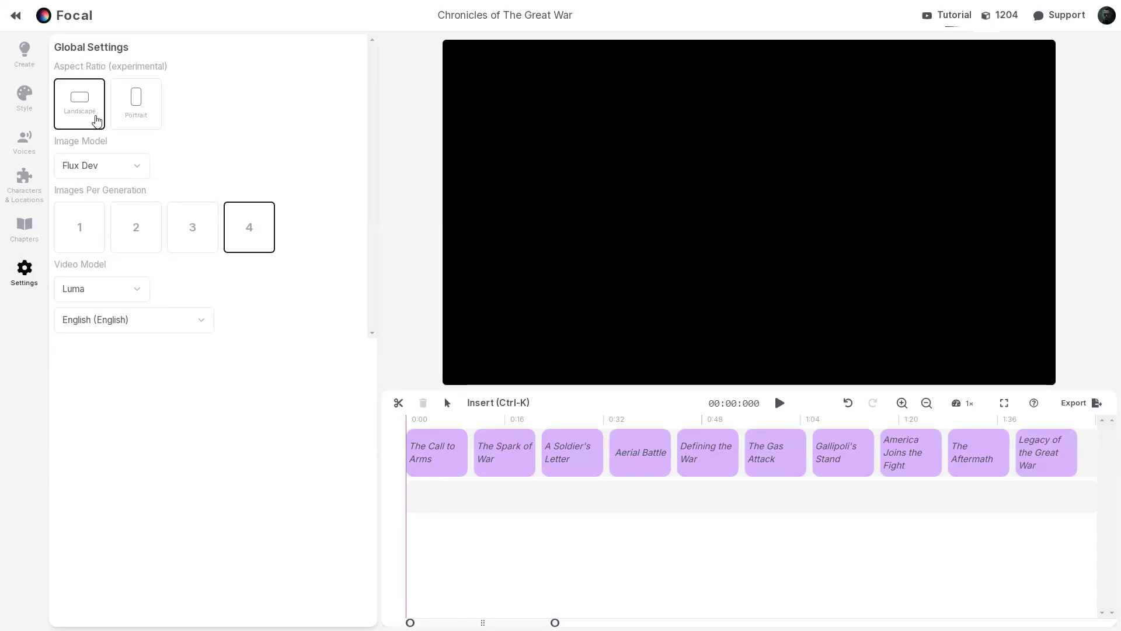
left_click(130, 124)
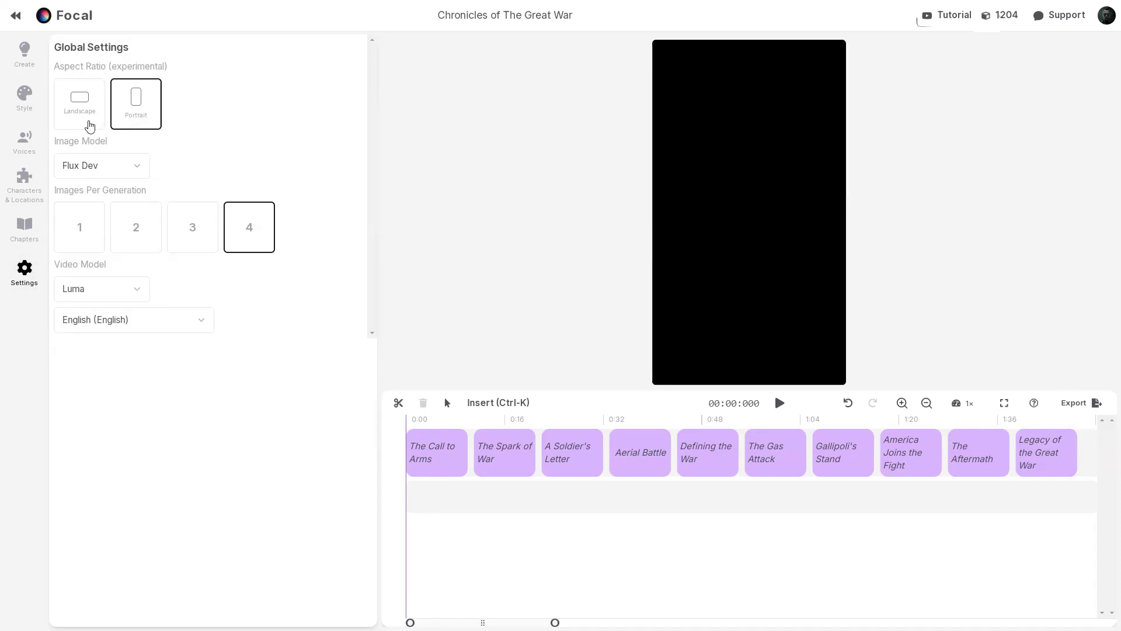
left_click(90, 125)
left_click(139, 170)
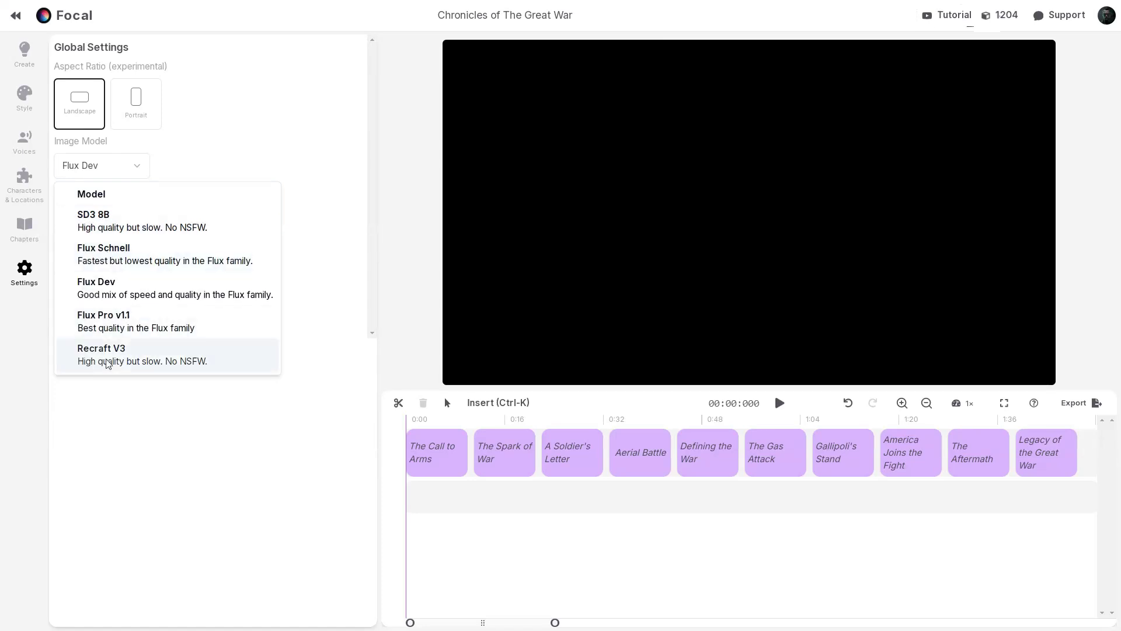
left_click(97, 286)
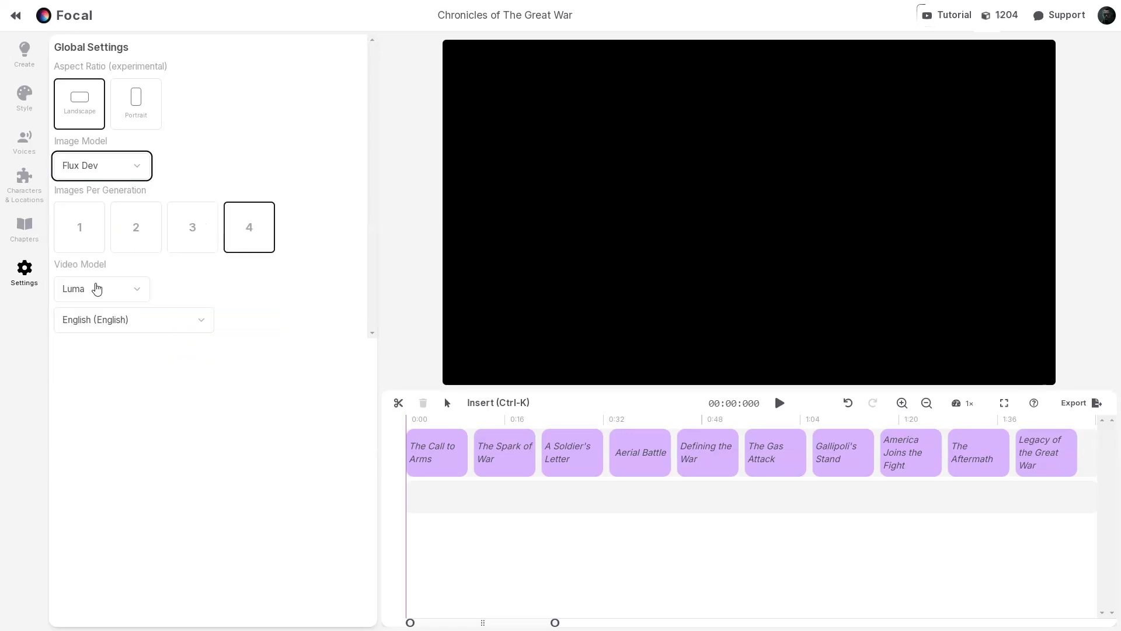
left_click(142, 289)
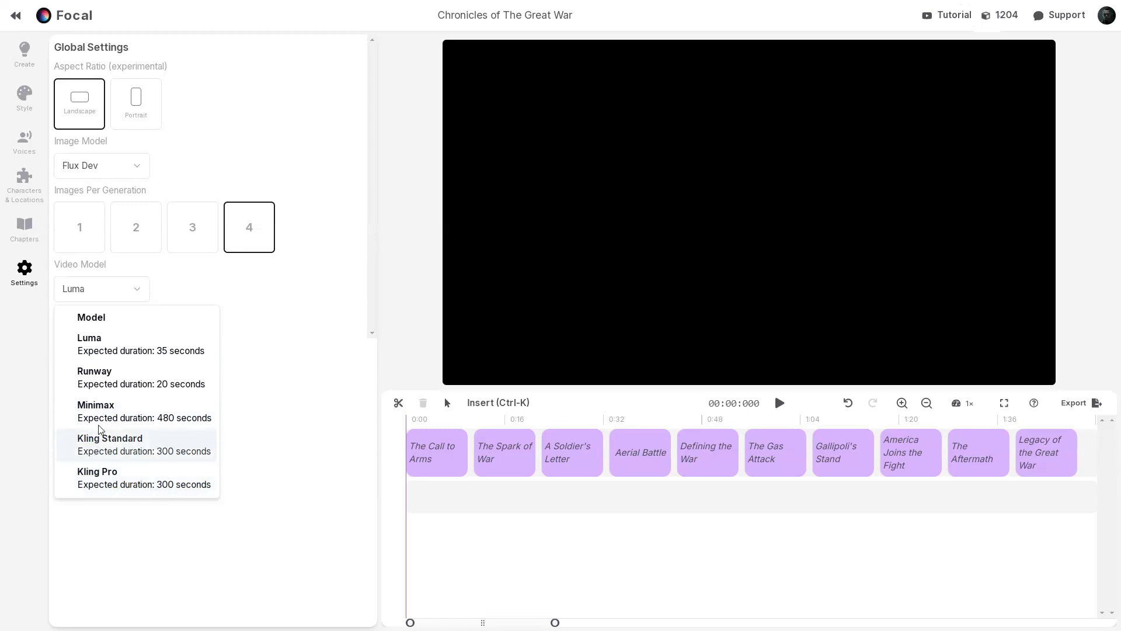
left_click(98, 380)
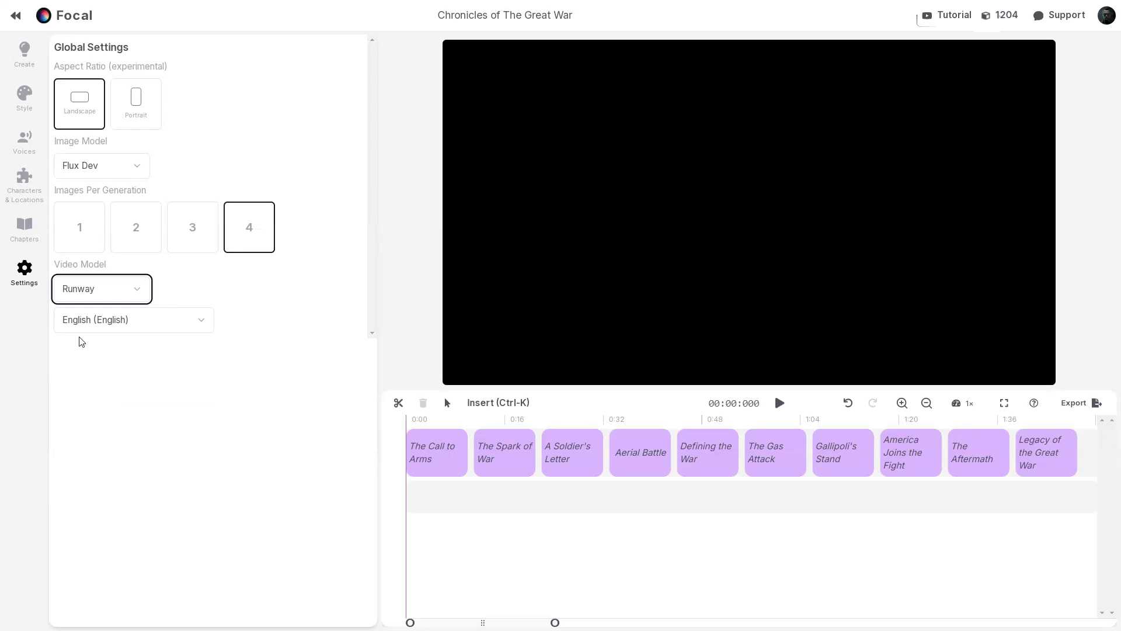
Step: Browse the chapters, characters, voices and style panels, then return to the Create panel
left_click(27, 232)
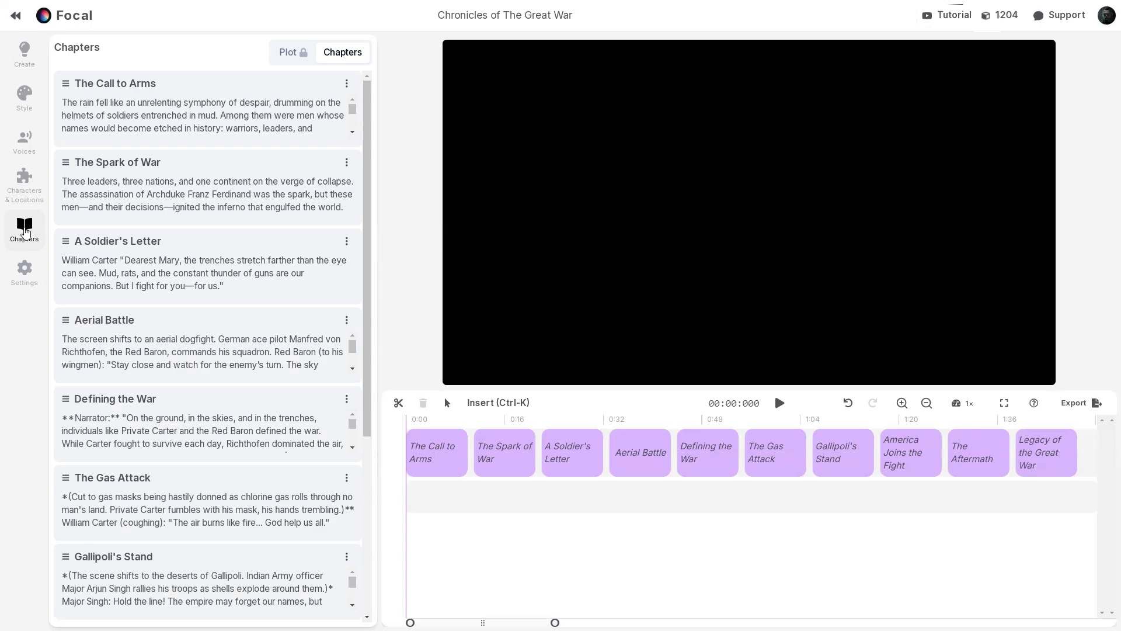
left_click(25, 186)
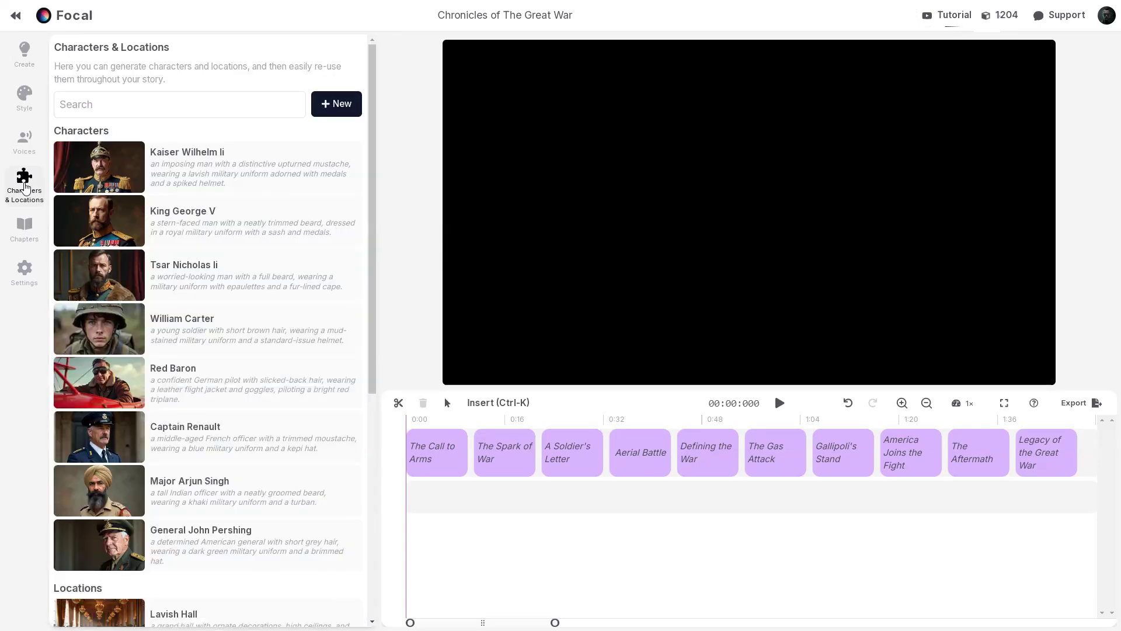
scroll(80, 207, "down", 6)
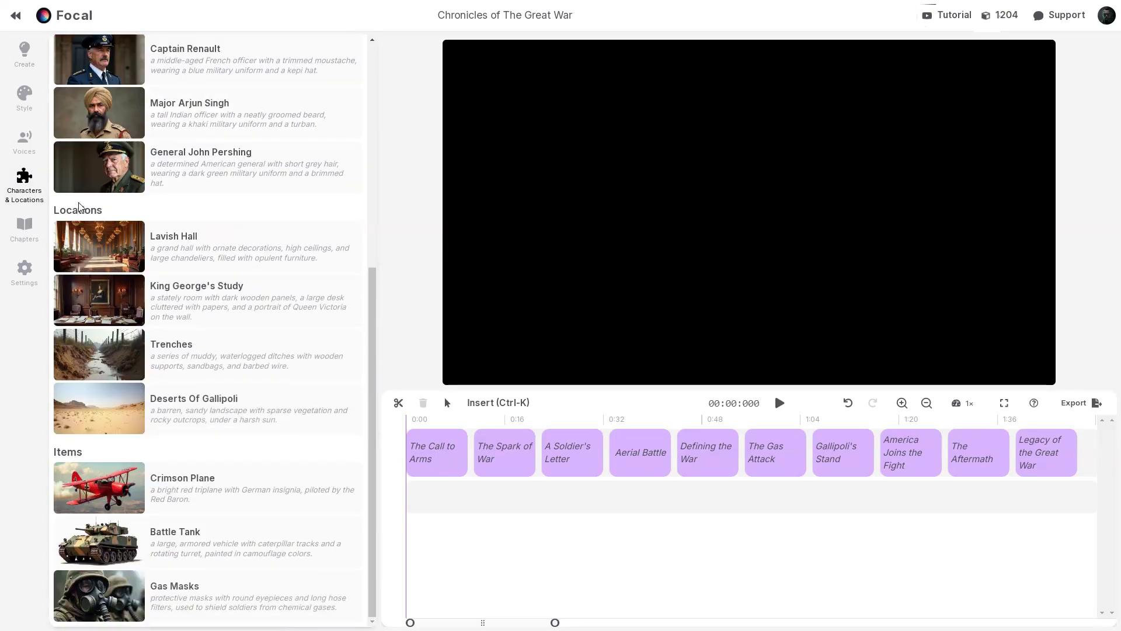
scroll(80, 207, "up", 6)
left_click(29, 145)
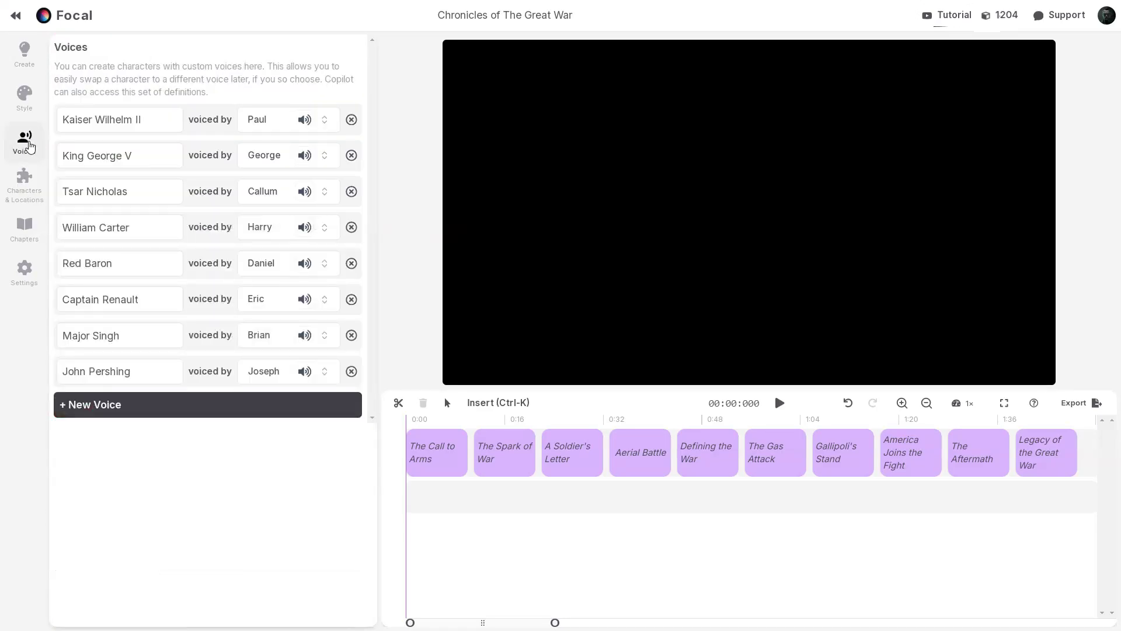
left_click(24, 97)
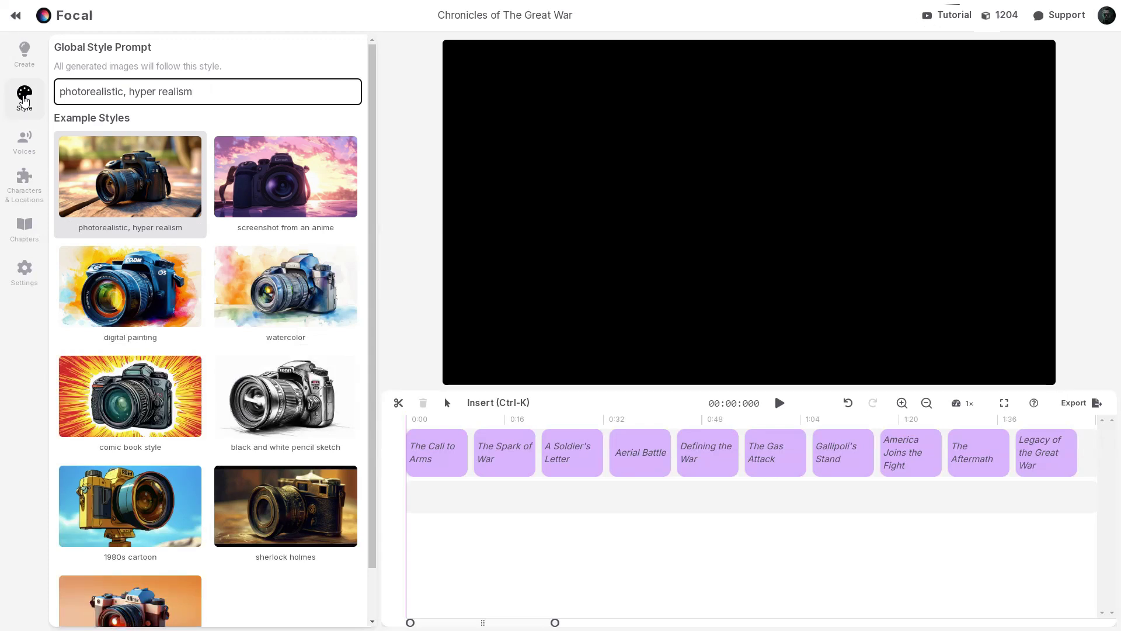
left_click(28, 50)
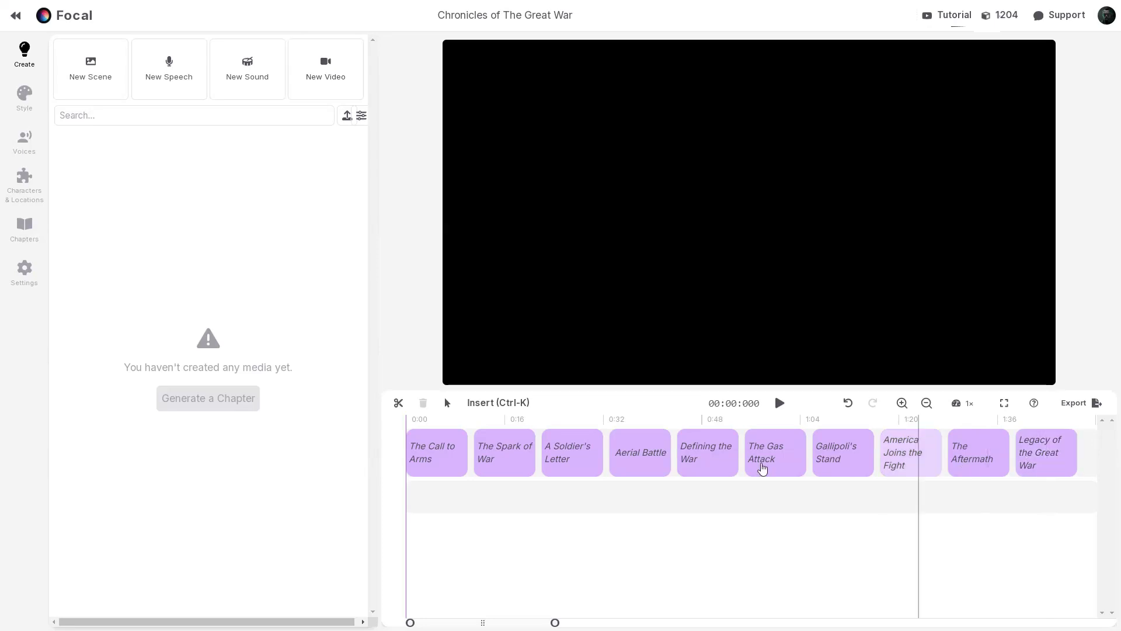
Step: Generate scenes for 'The Call to Arms' chapter using the default instruction
left_click(441, 465)
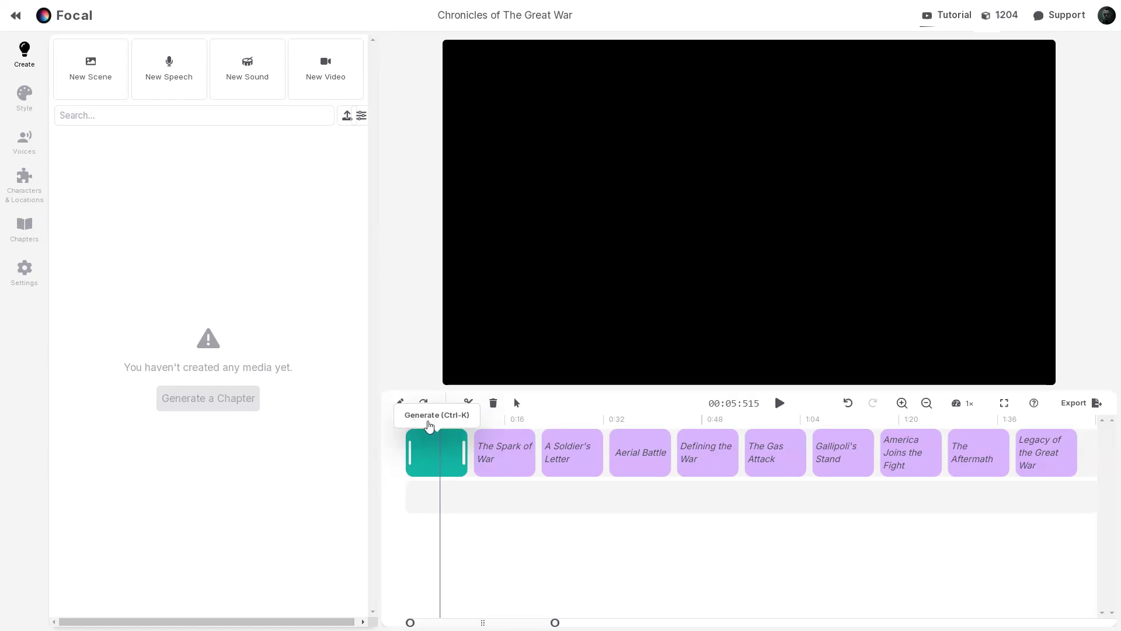
left_click(441, 416)
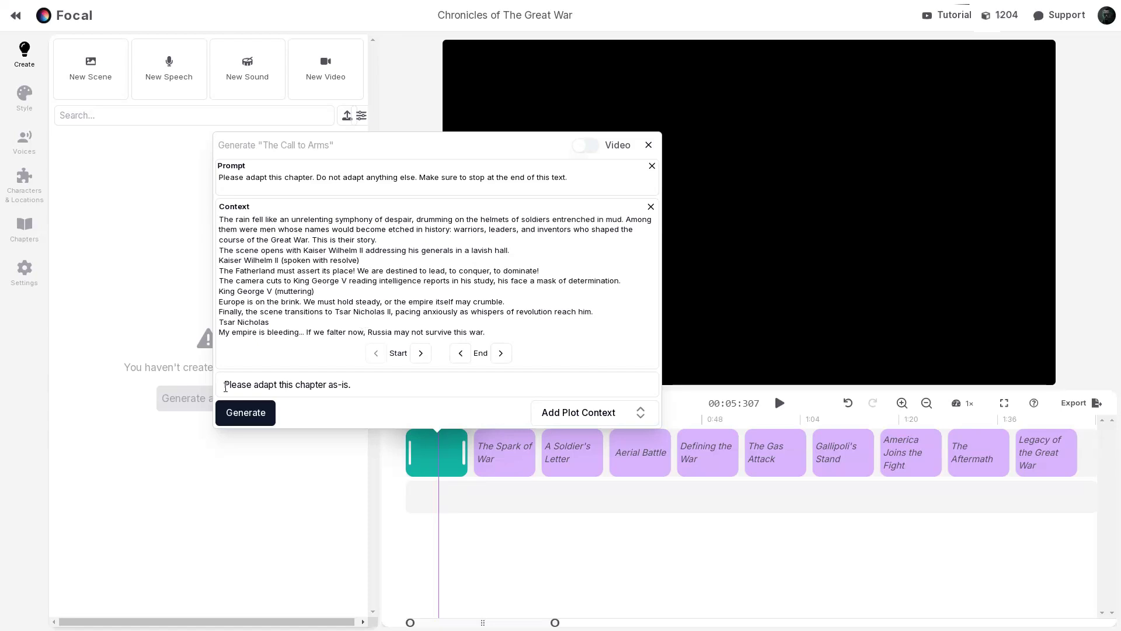
left_click_drag(225, 385, 373, 385)
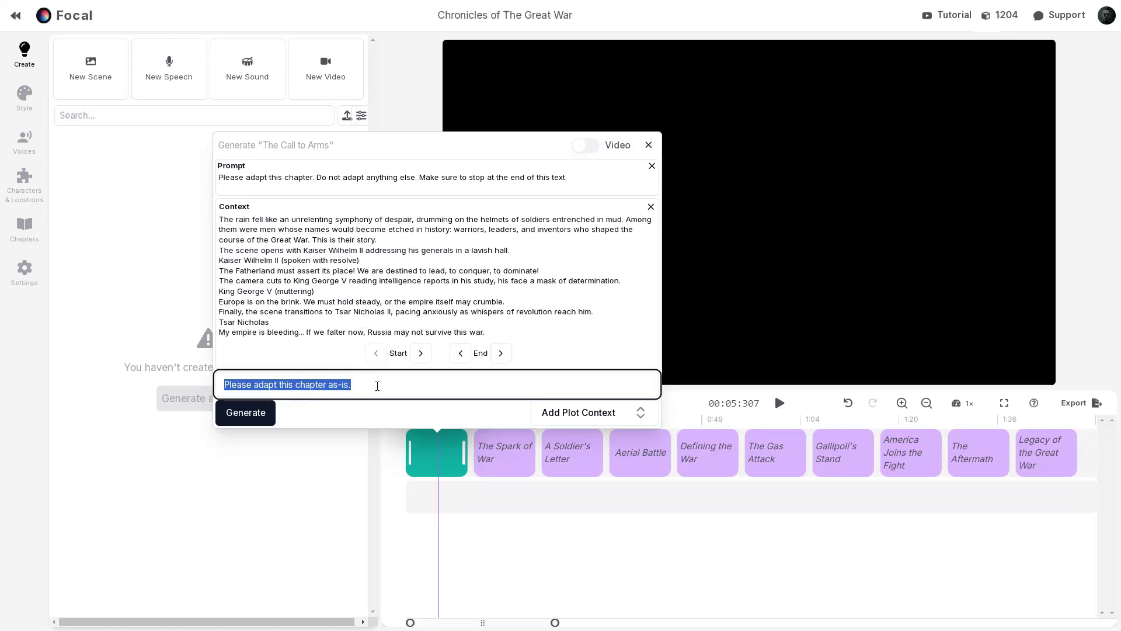
left_click(377, 386)
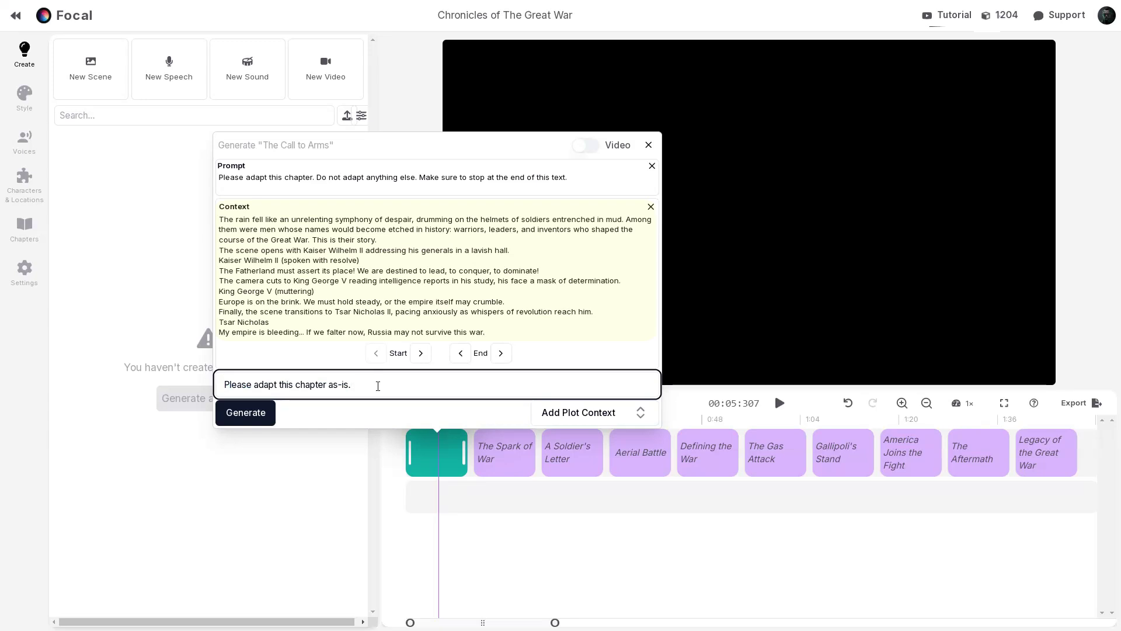
left_click(246, 413)
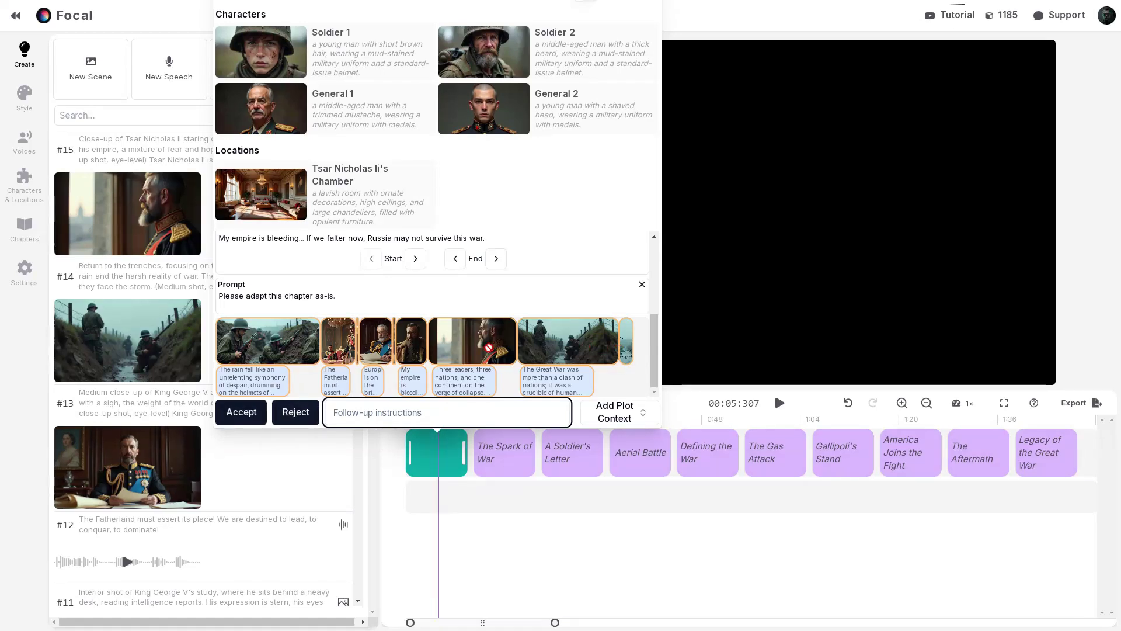
Step: Review the adapted chapter and accept it into the timeline
scroll(179, 298, "down", 1)
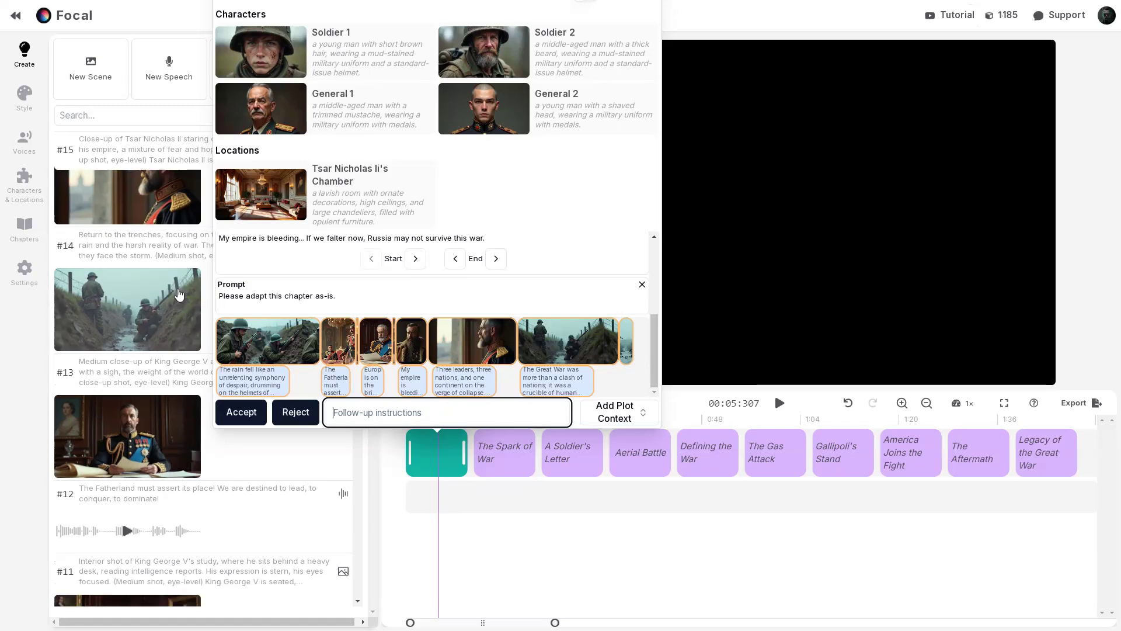
scroll(179, 294, "down", 5)
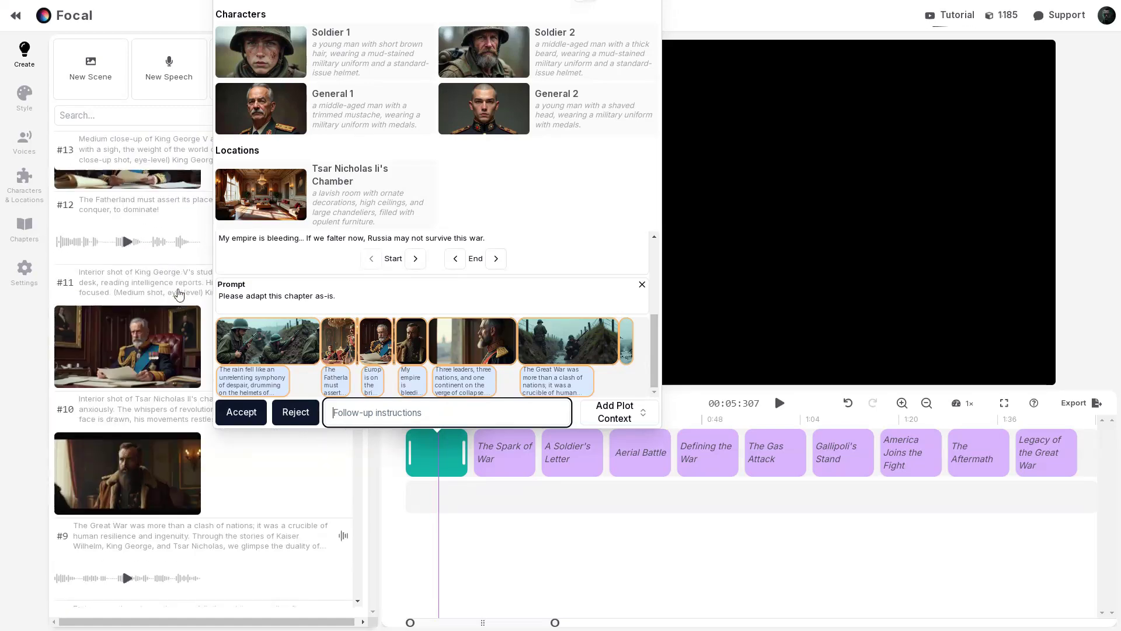
scroll(179, 293, "up", 5)
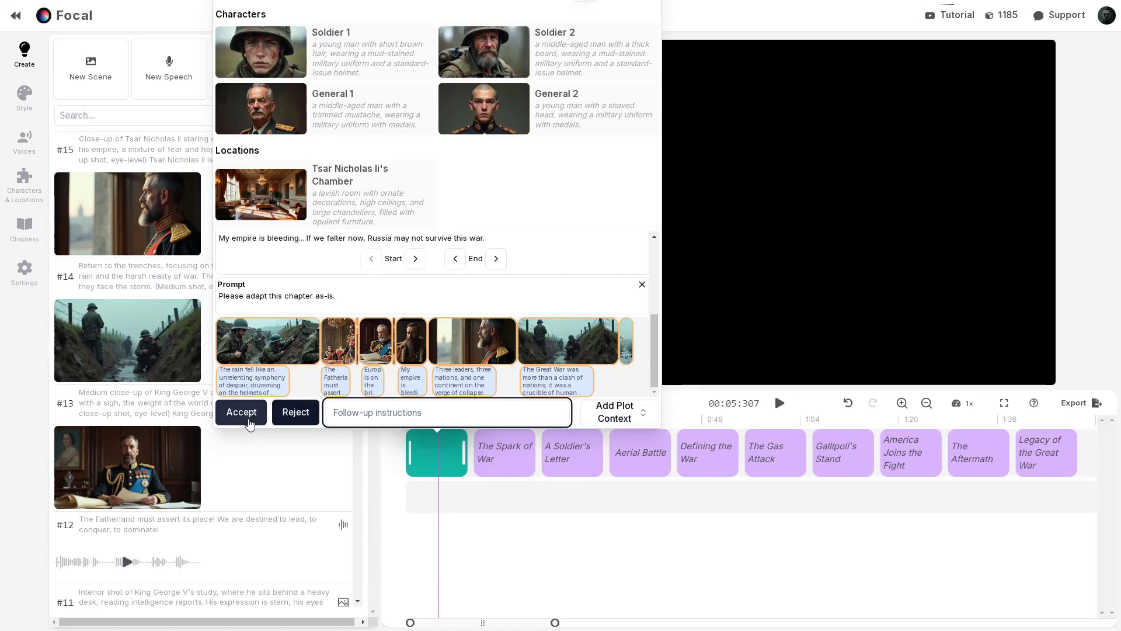
left_click(241, 413)
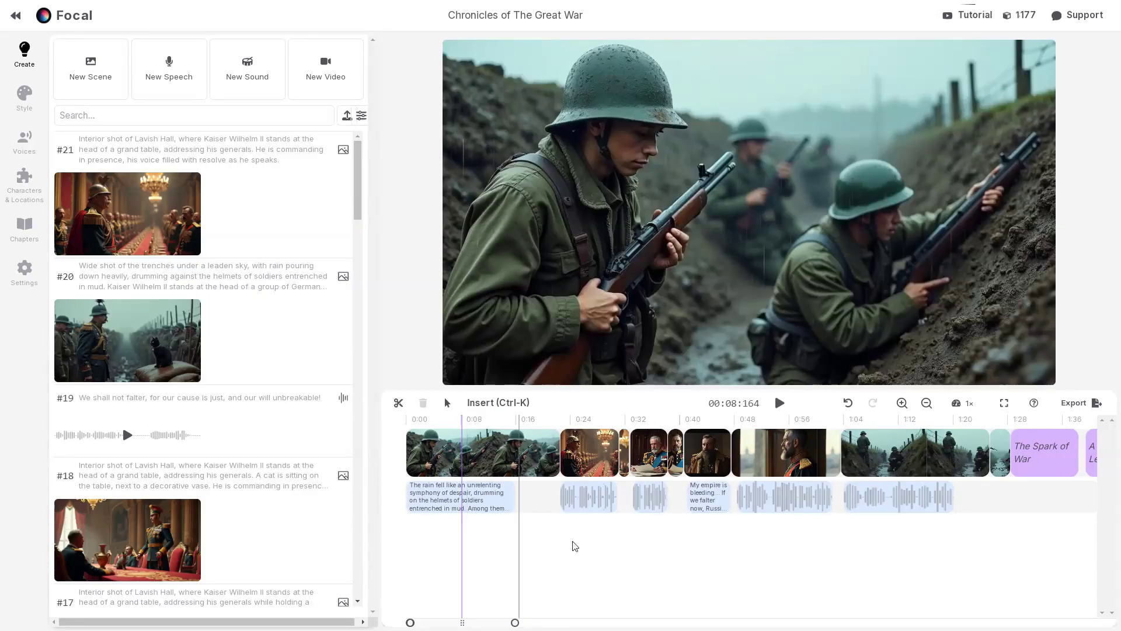
Step: Preview the Kaiser and officer-at-window scenes, then return the playhead to the start
left_click(648, 546)
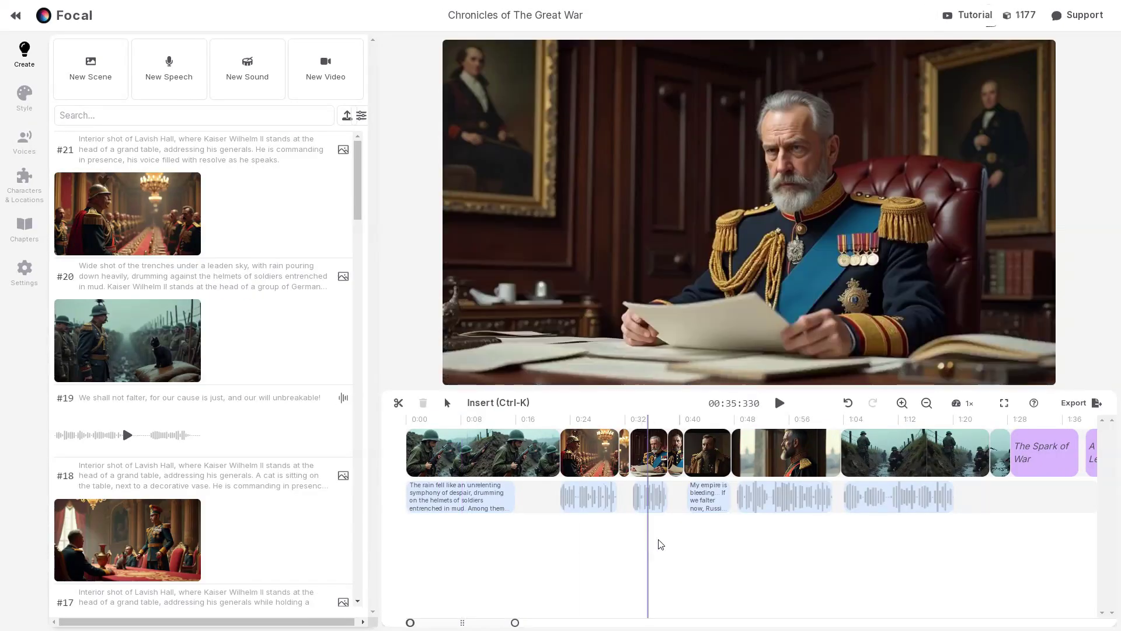
left_click(785, 544)
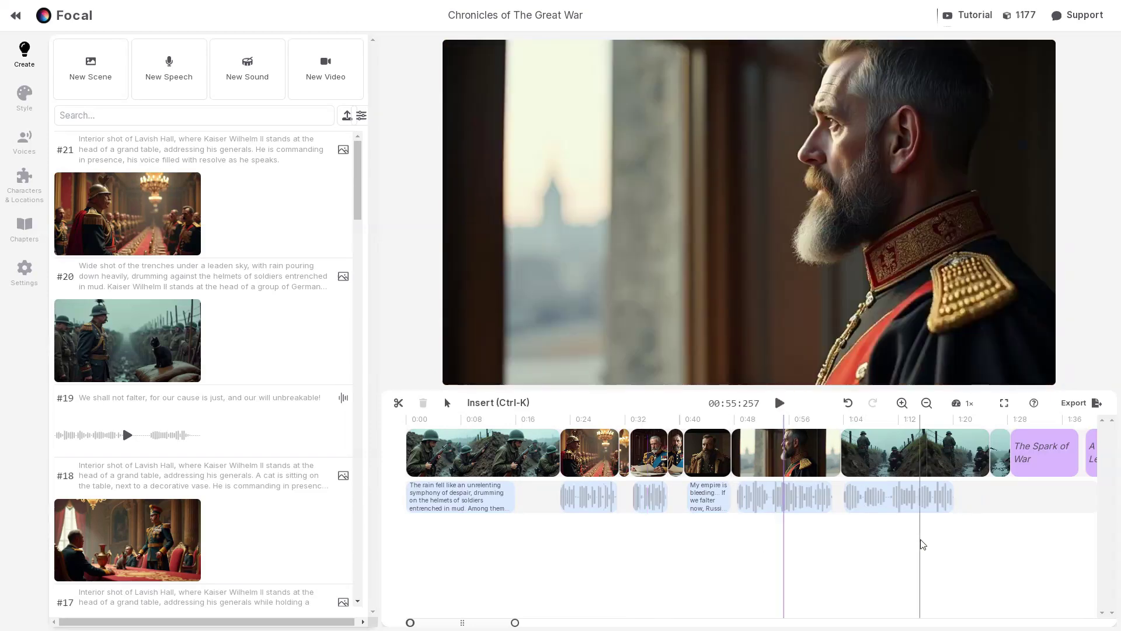
left_click(921, 541)
left_click(409, 529)
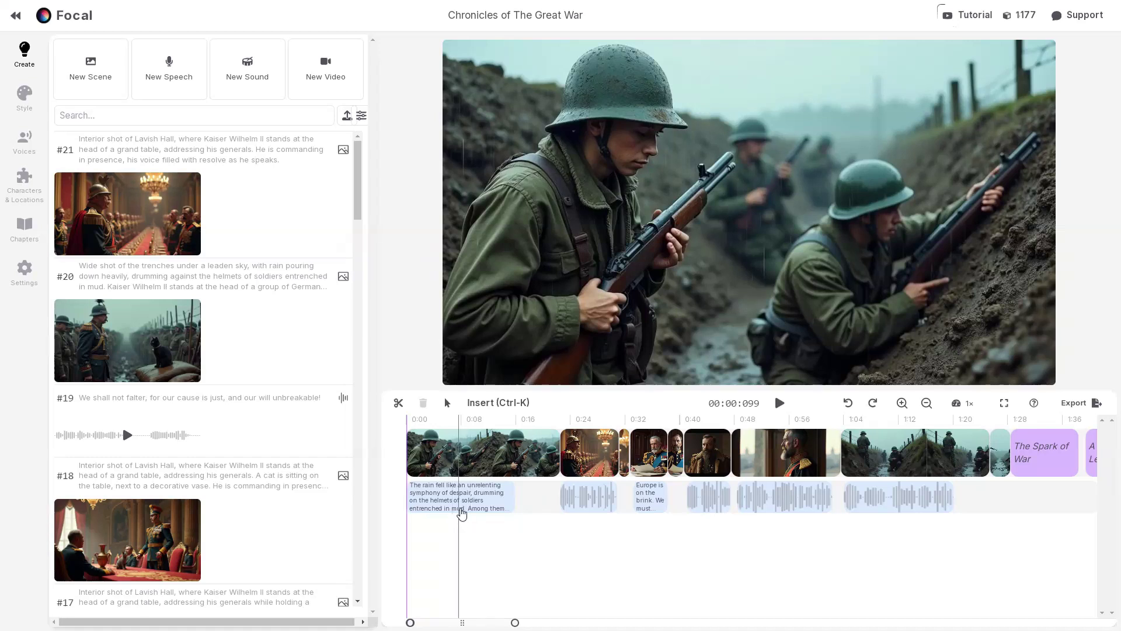
Step: Open the opening narration's text and check the available narrator voices
left_click(463, 501)
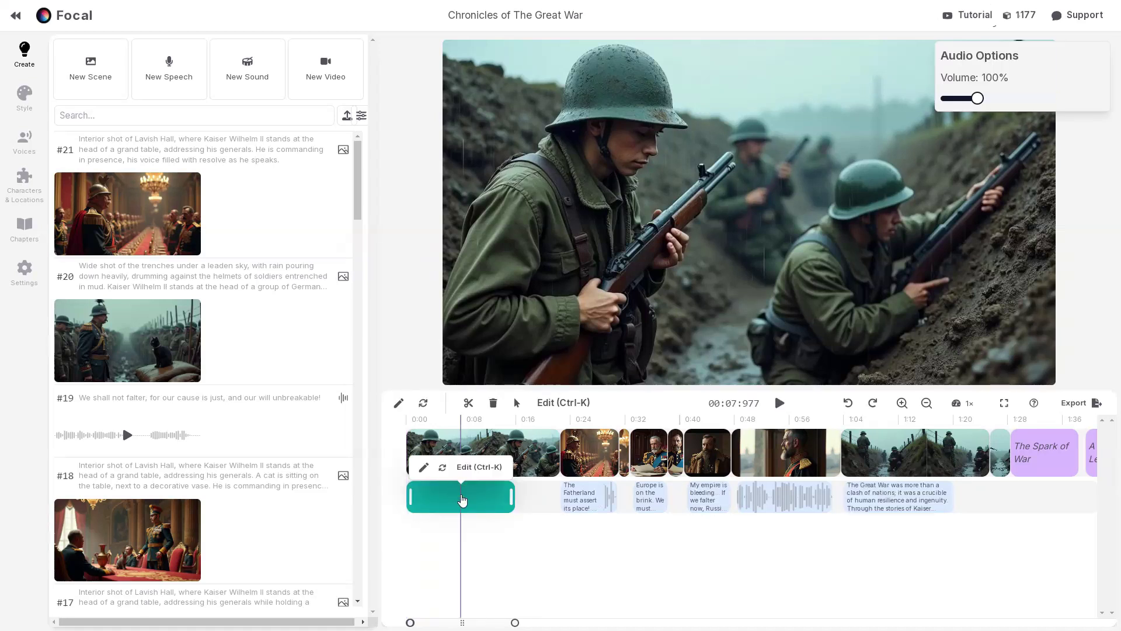
left_click(426, 469)
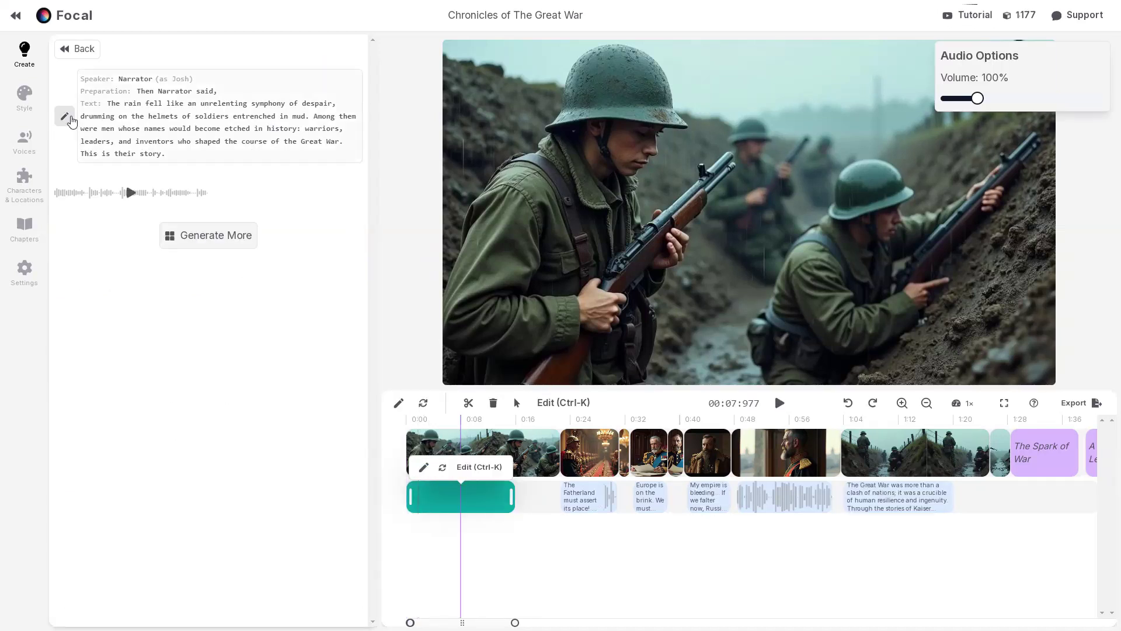
left_click(68, 113)
left_click_drag(71, 101, 140, 147)
left_click(142, 170)
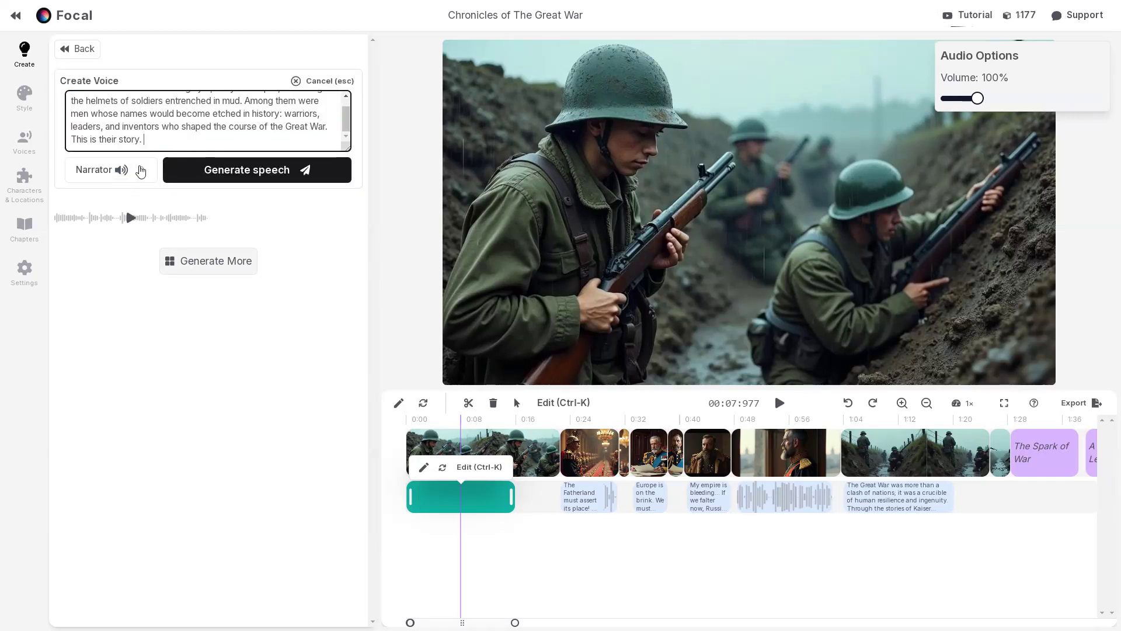
left_click(143, 172)
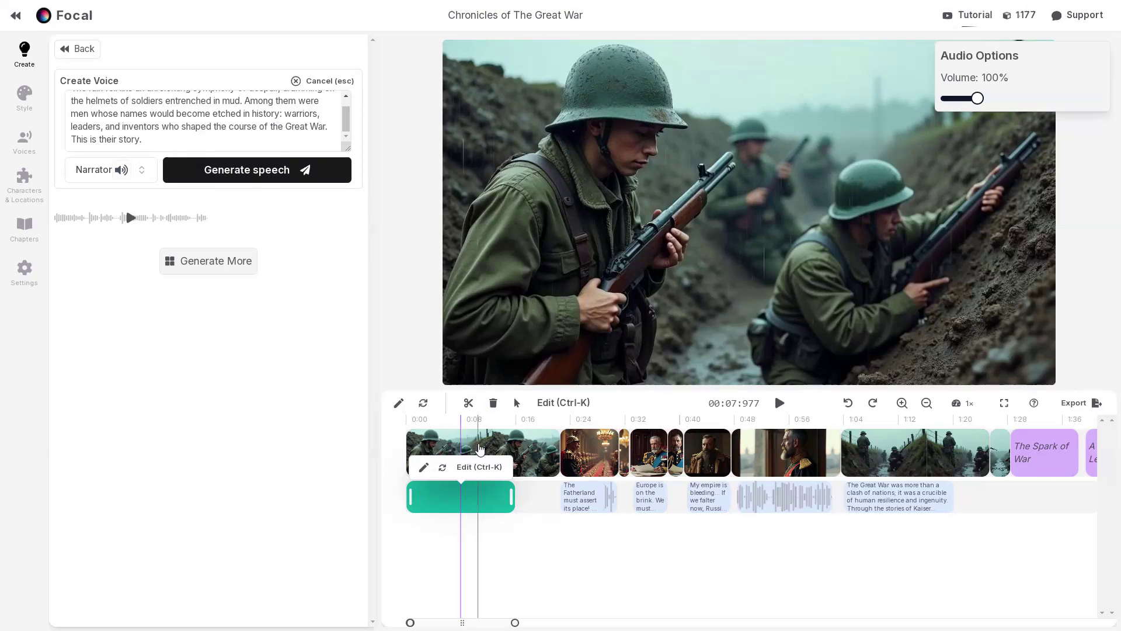
Step: Open the first trench clip's image prompt, keep Flux Dev, and play the timeline briefly
left_click(478, 451)
left_click(435, 415)
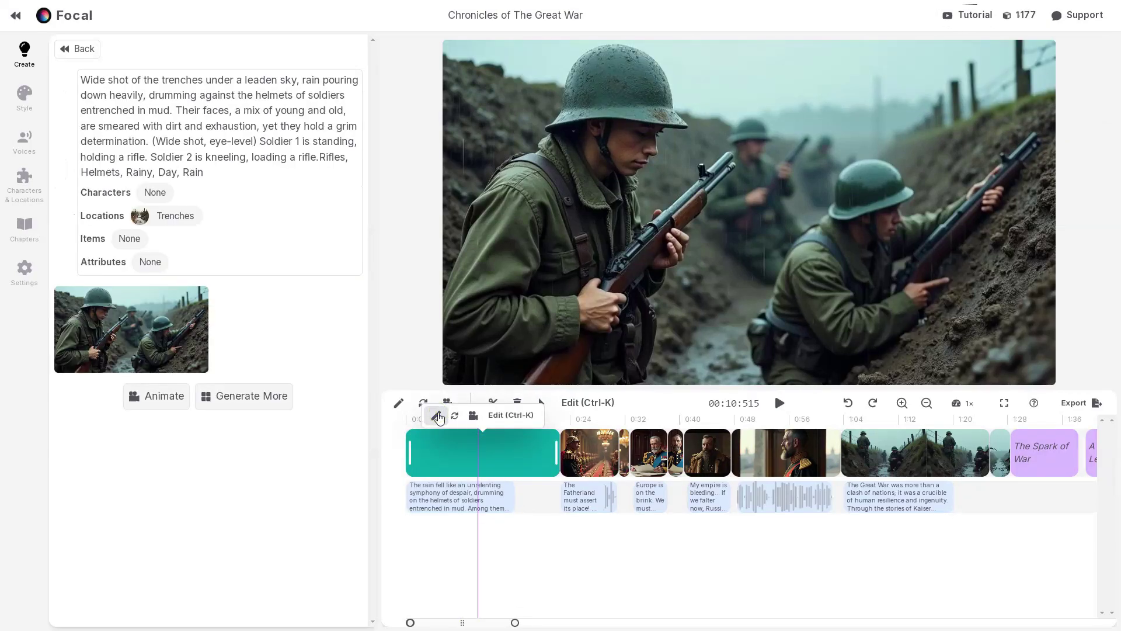
left_click_drag(66, 103, 48, 161)
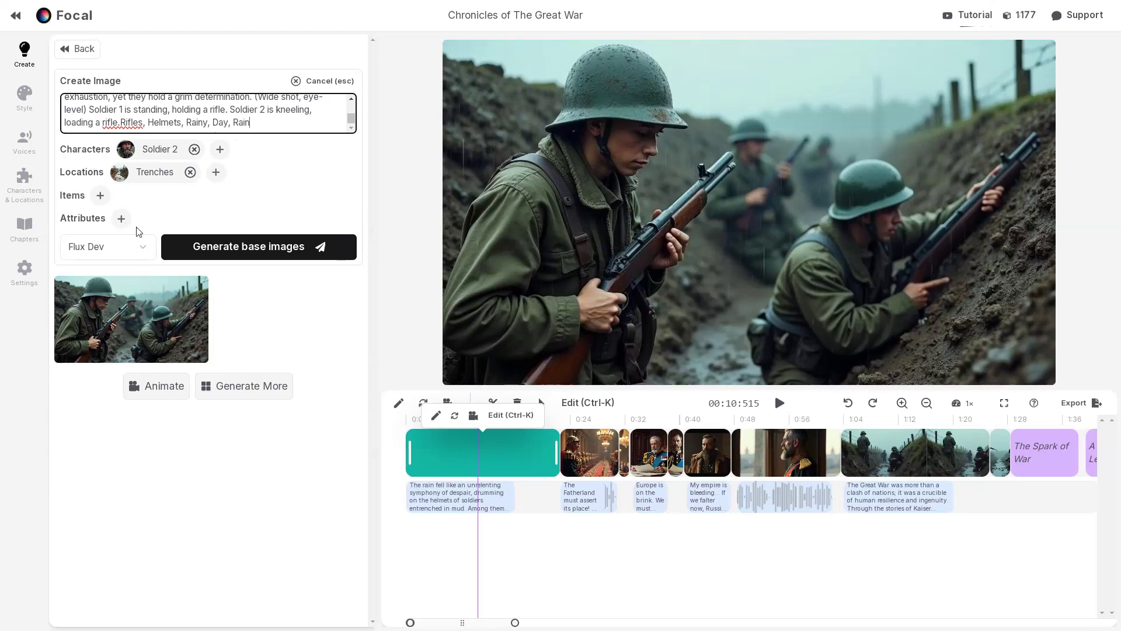
left_click(143, 248)
left_click(143, 248)
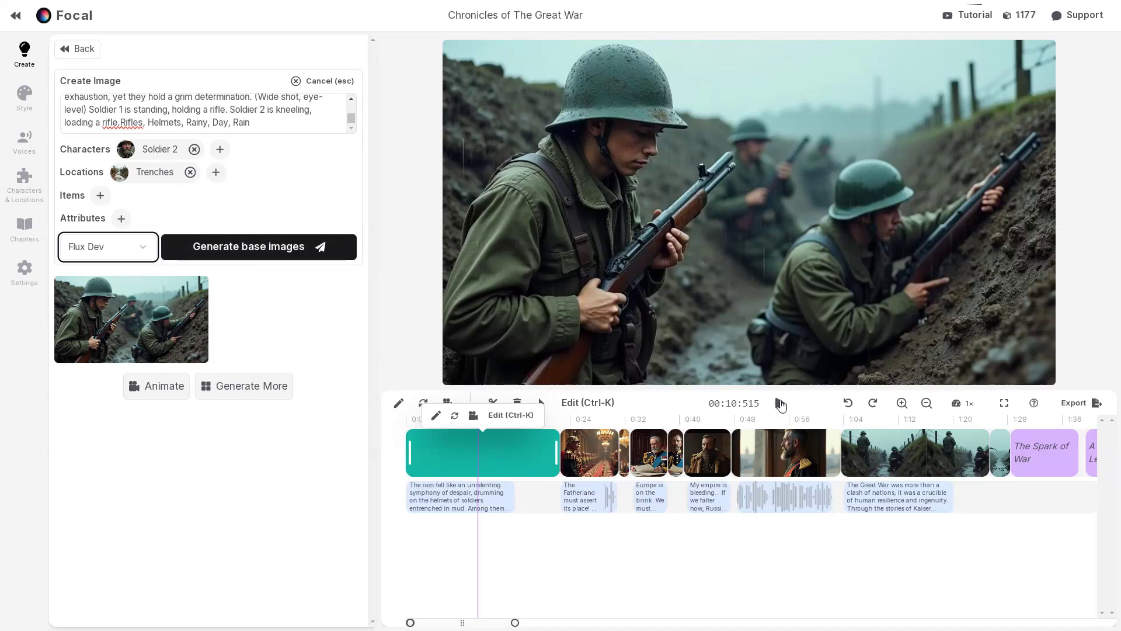
left_click(781, 405)
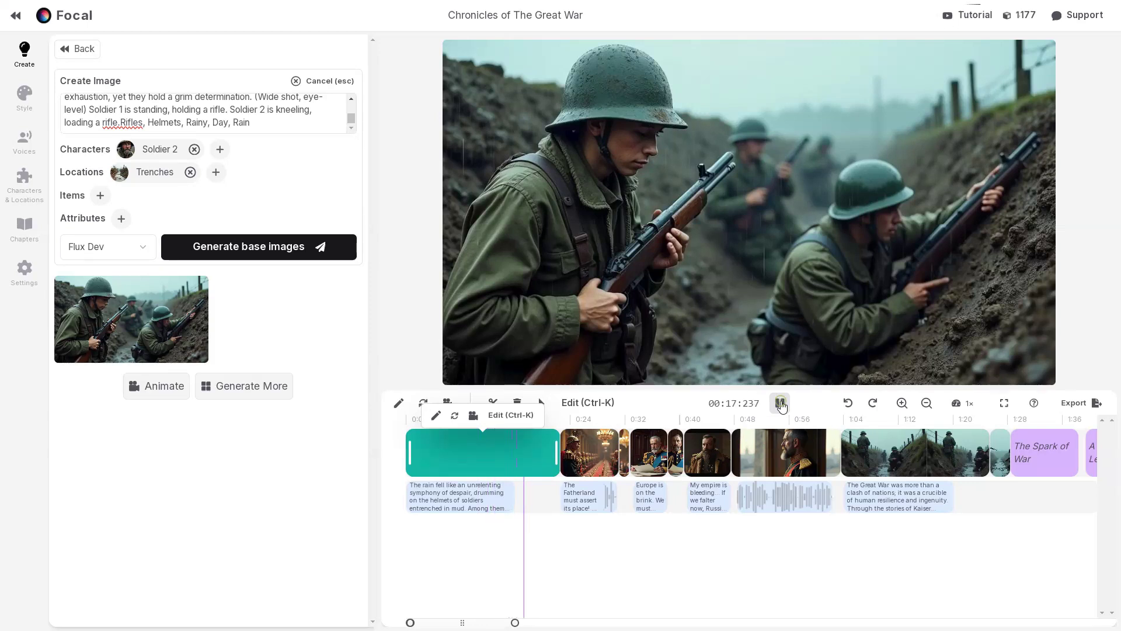
left_click(780, 403)
Step: At 0:38, generate and accept a new shot of the officer pointing a pistol toward the camera
left_click(591, 537)
left_click(624, 541)
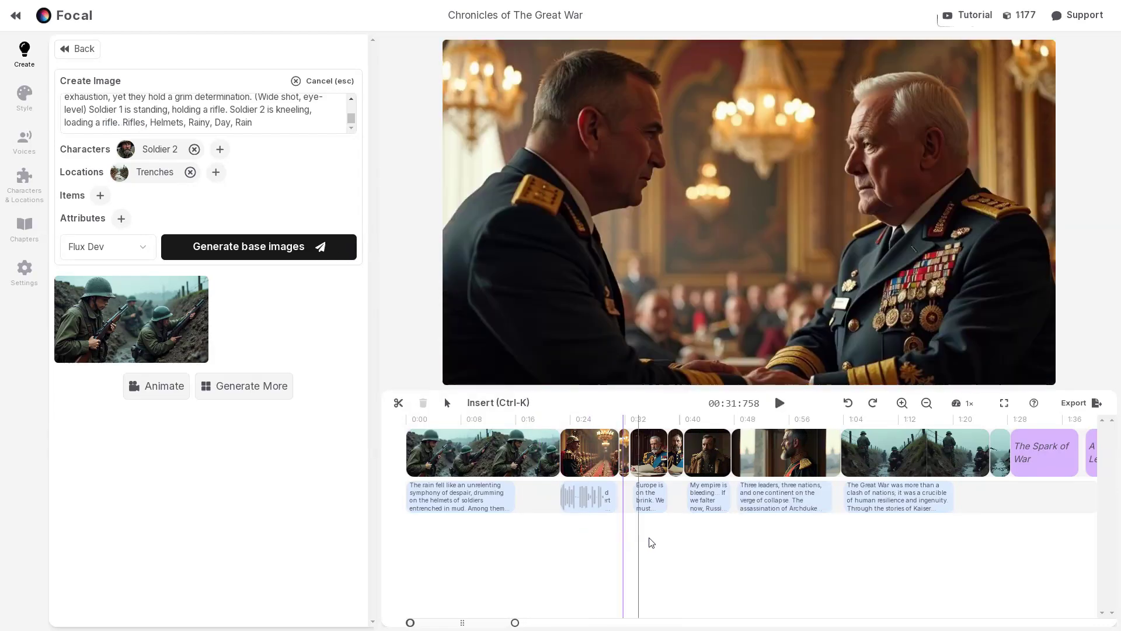
left_click(650, 541)
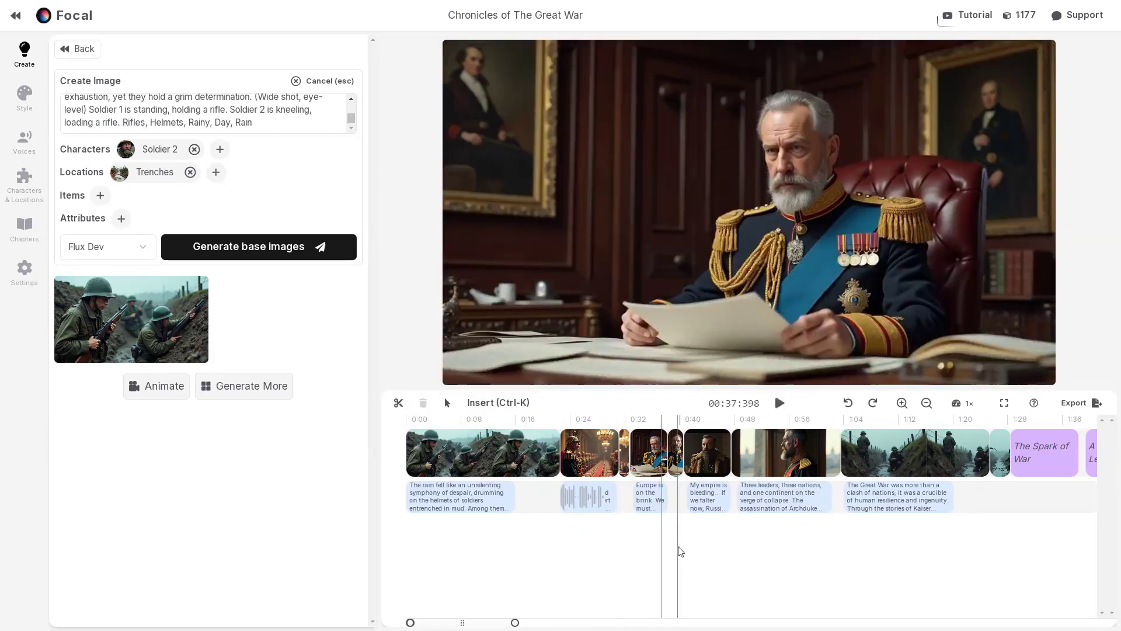
left_click(678, 546)
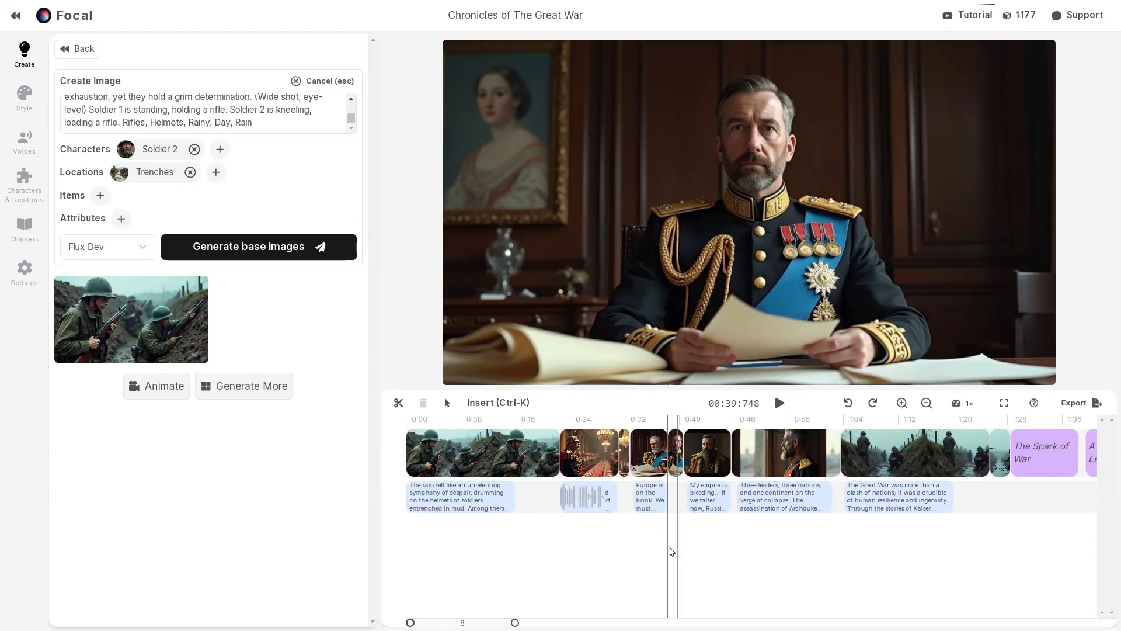
left_click(669, 548)
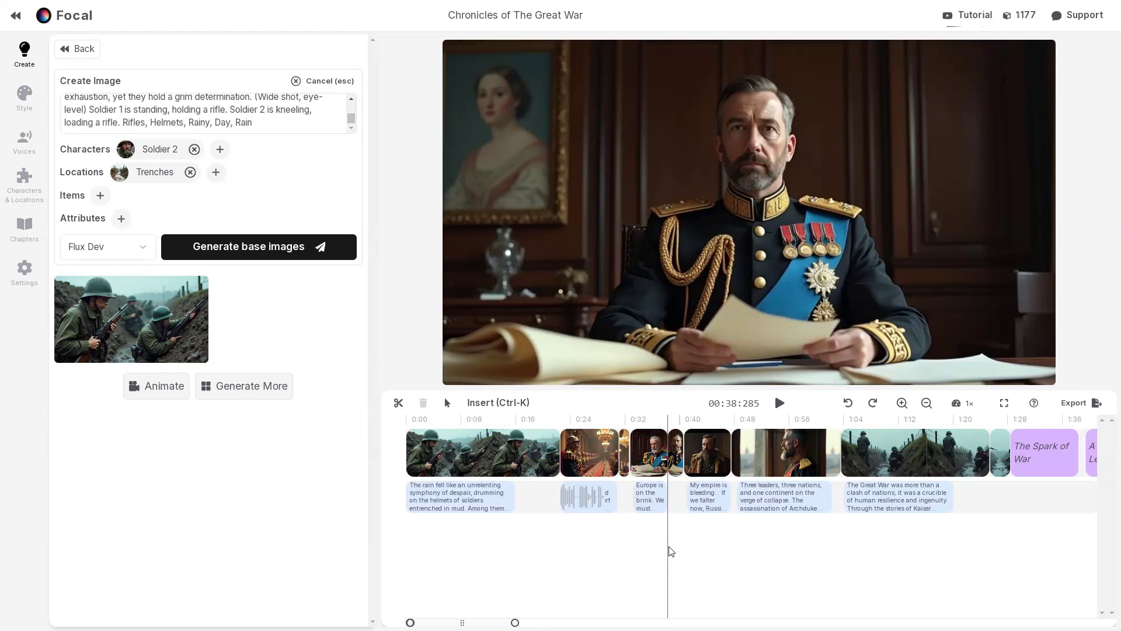
key("ctrl+k")
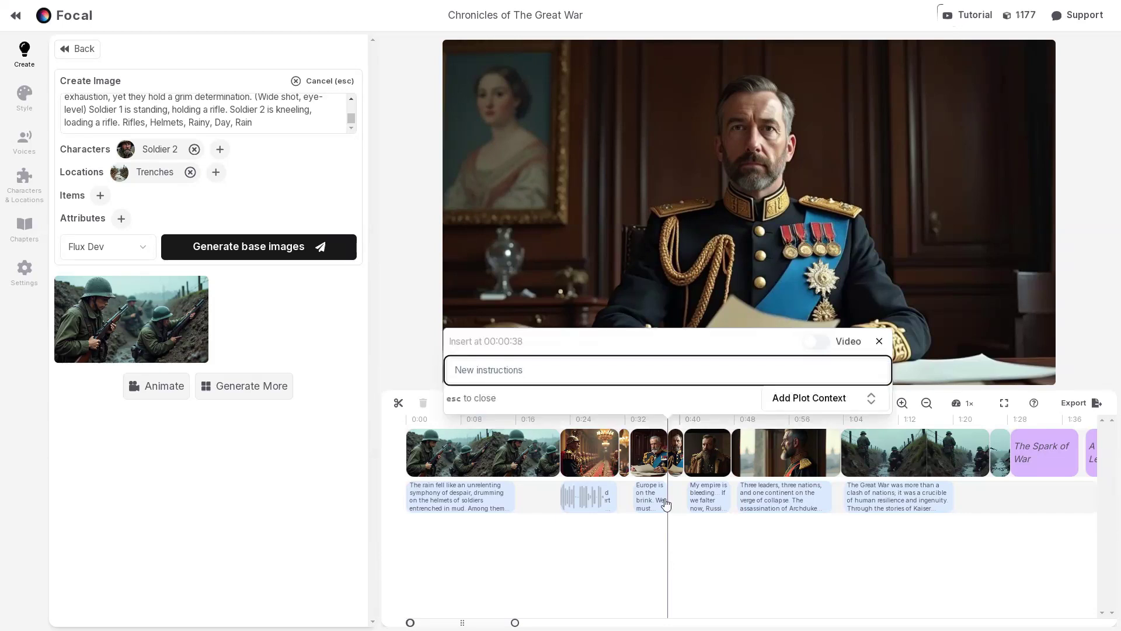
type("Image")
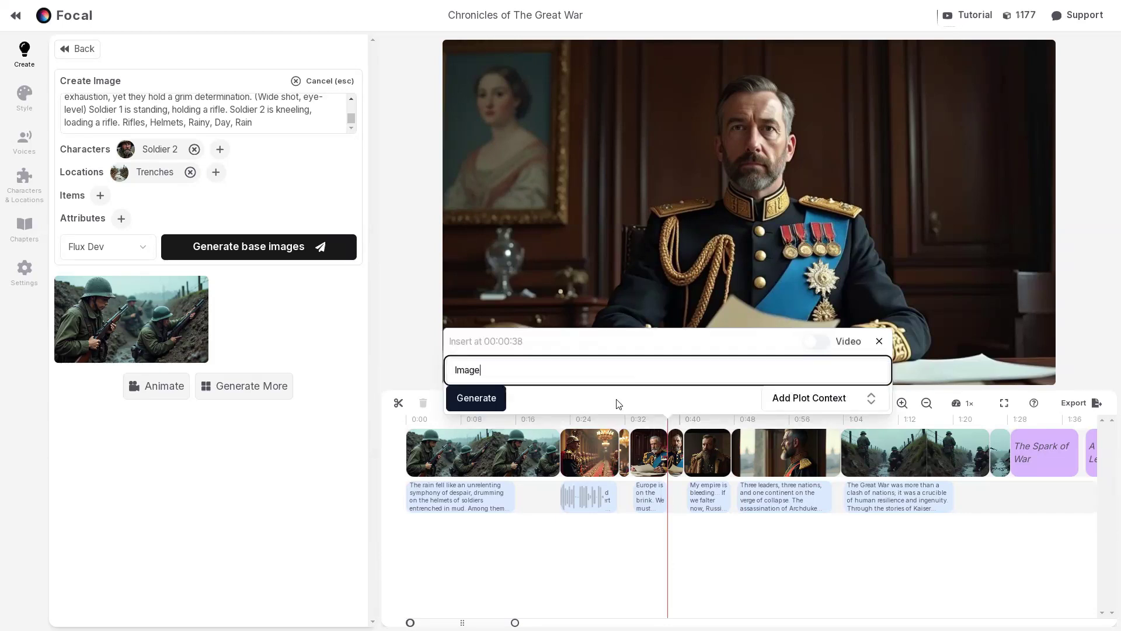
type(" of the next scene")
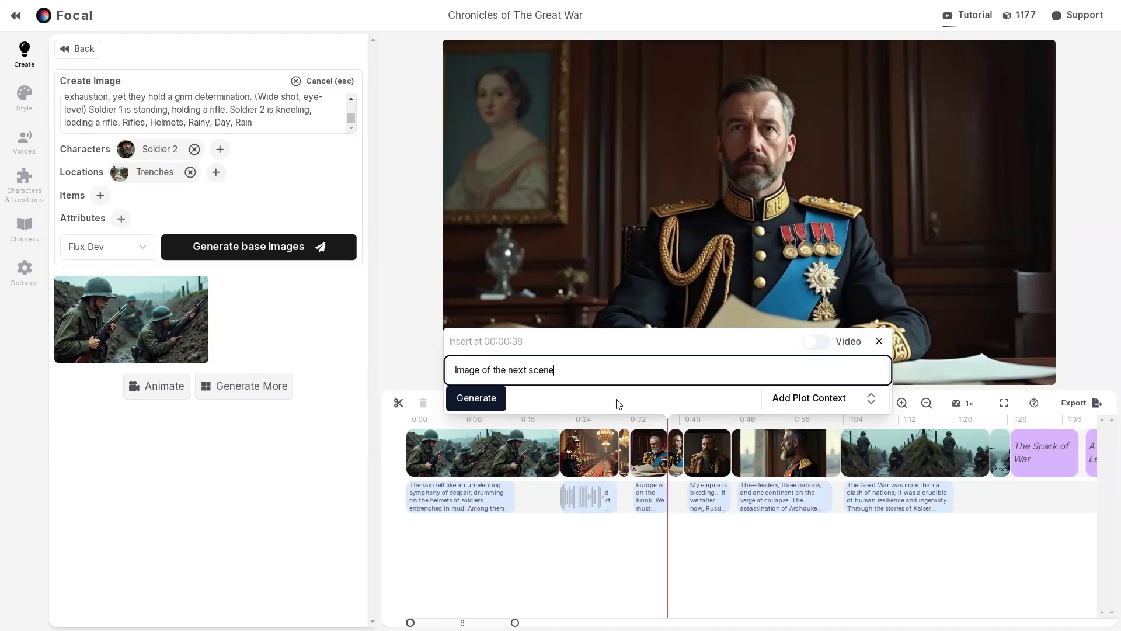
type(" but with a pistol in his right hand pointed towards ")
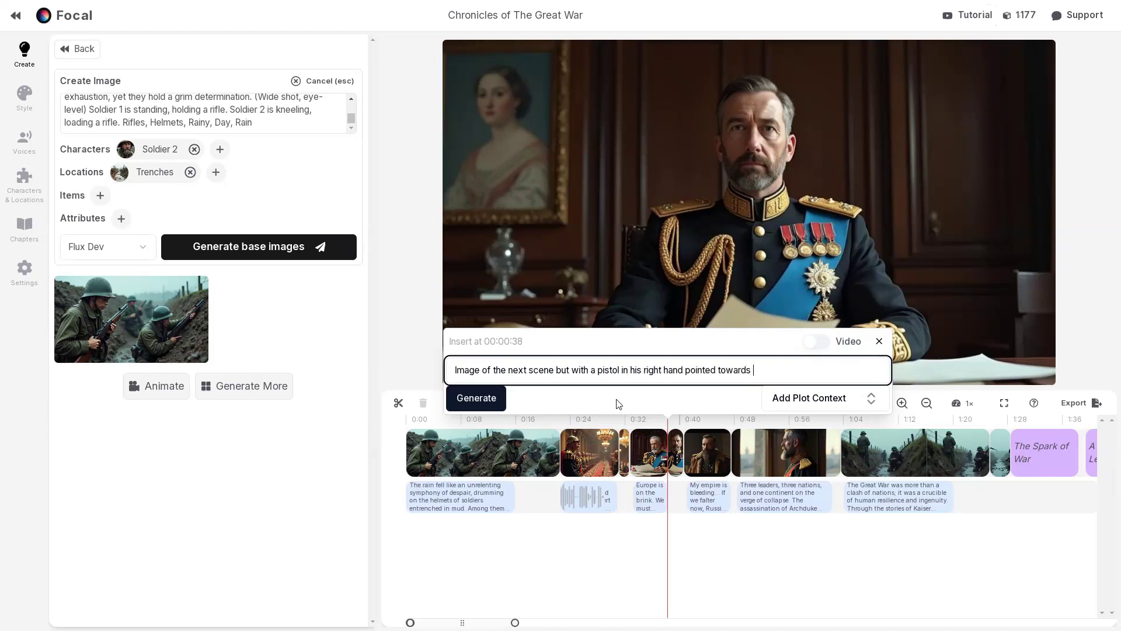
type("the camera")
left_click(472, 400)
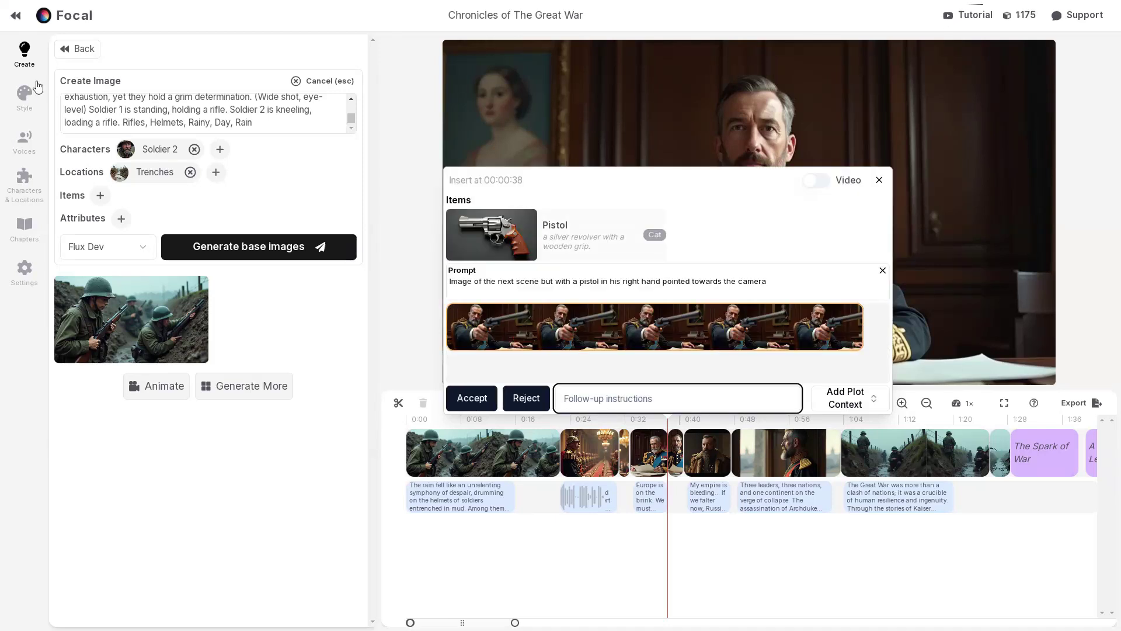
left_click(68, 51)
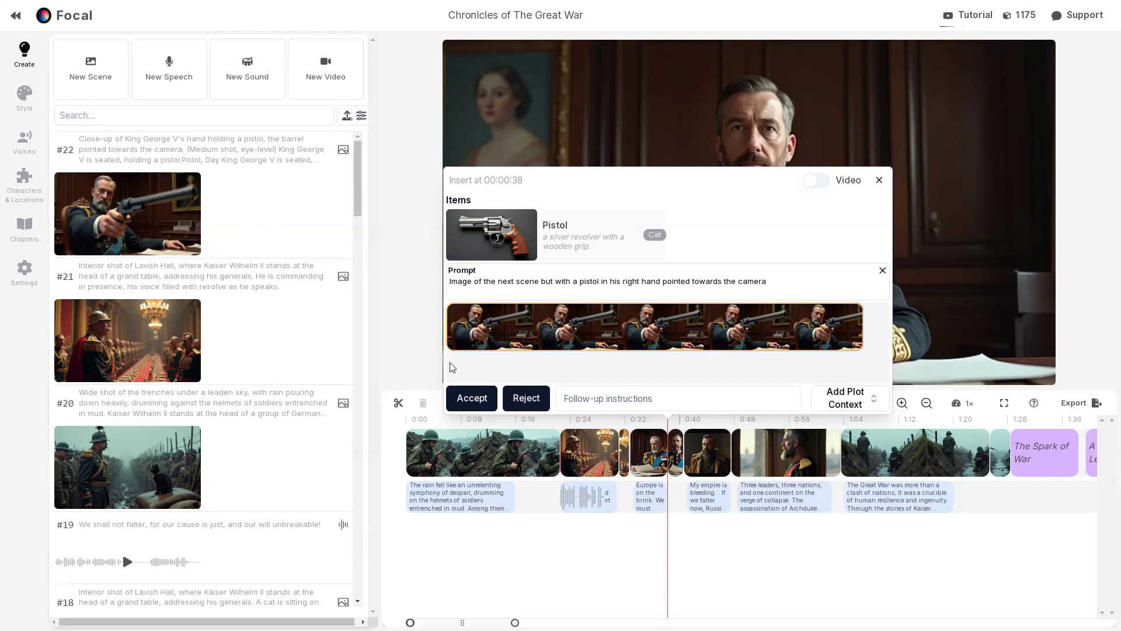
left_click(476, 402)
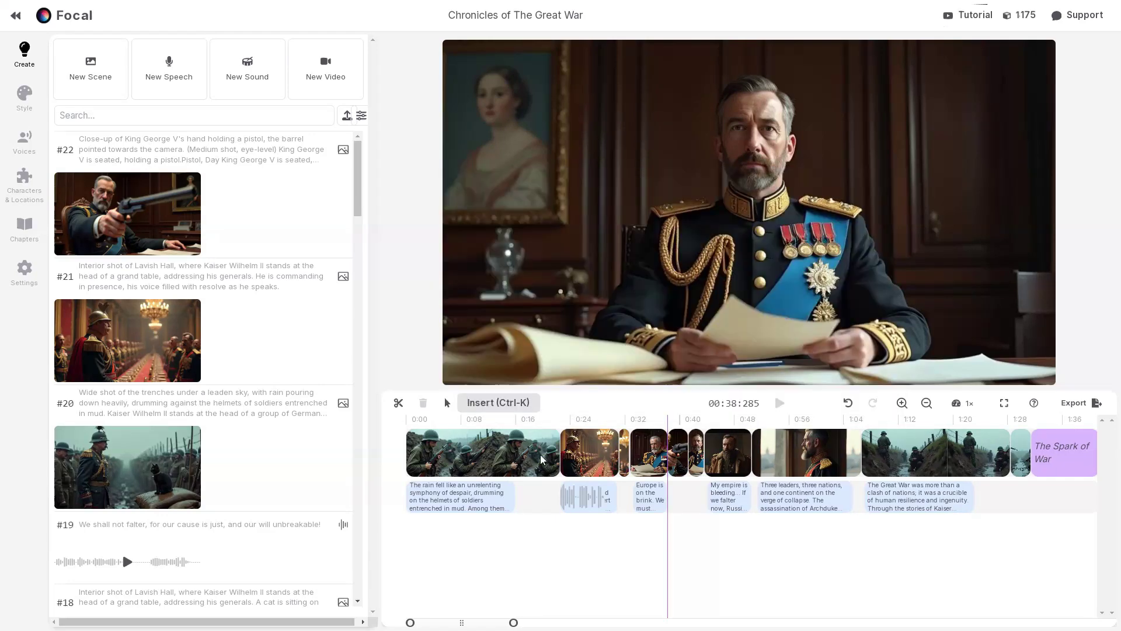
Step: Play the new pistol shot from 0:38 to review it, then stop
left_click(697, 475)
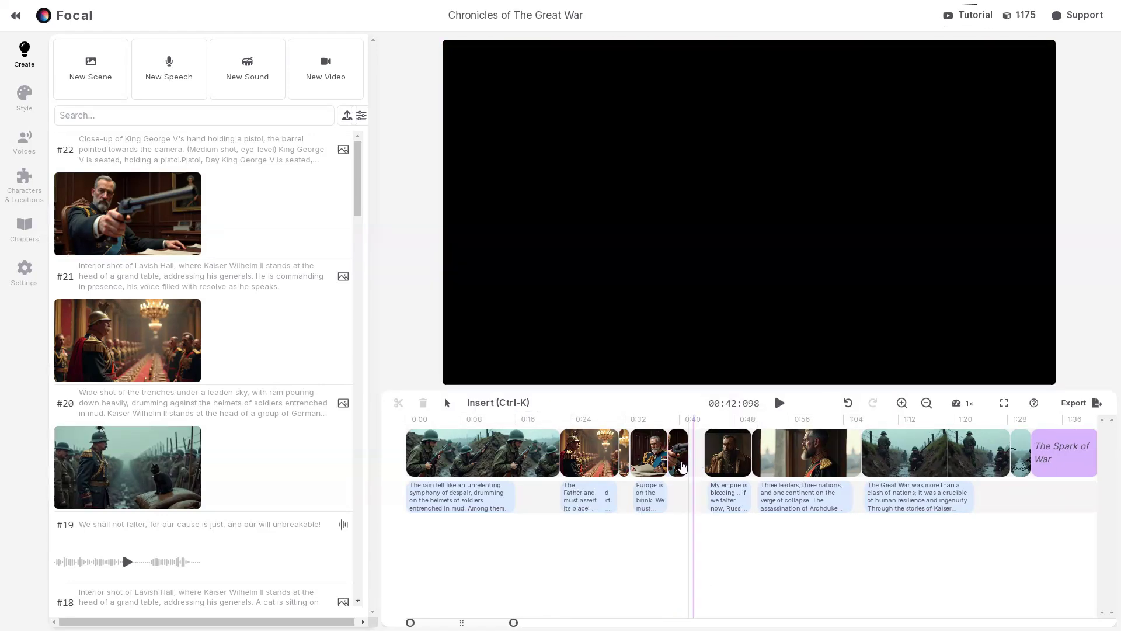
left_click(695, 459)
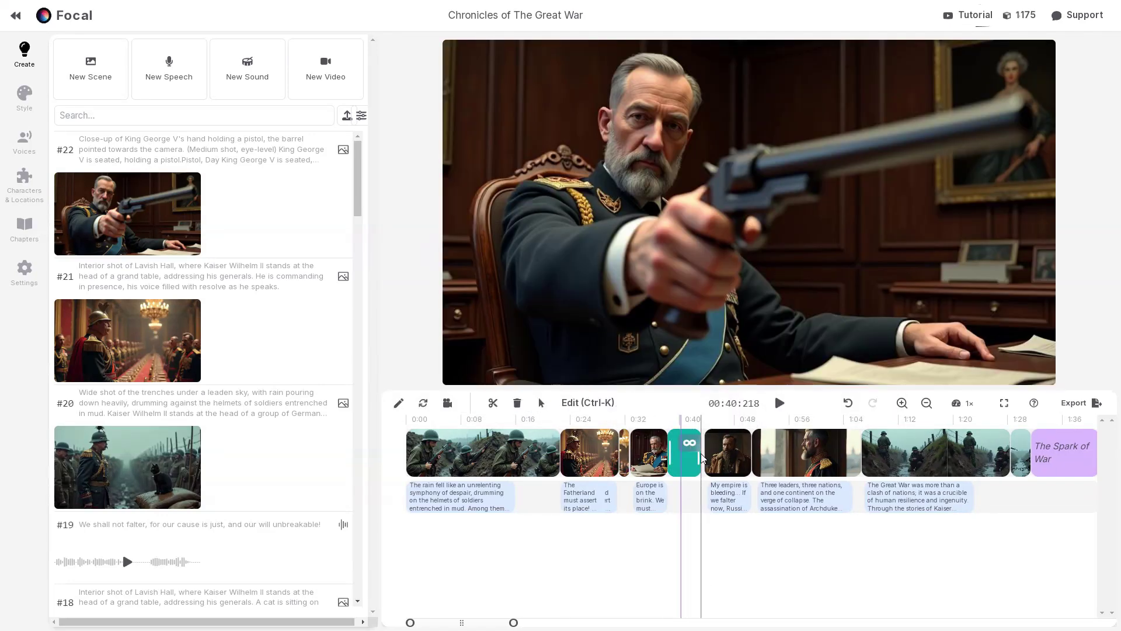
left_click(669, 555)
left_click(780, 403)
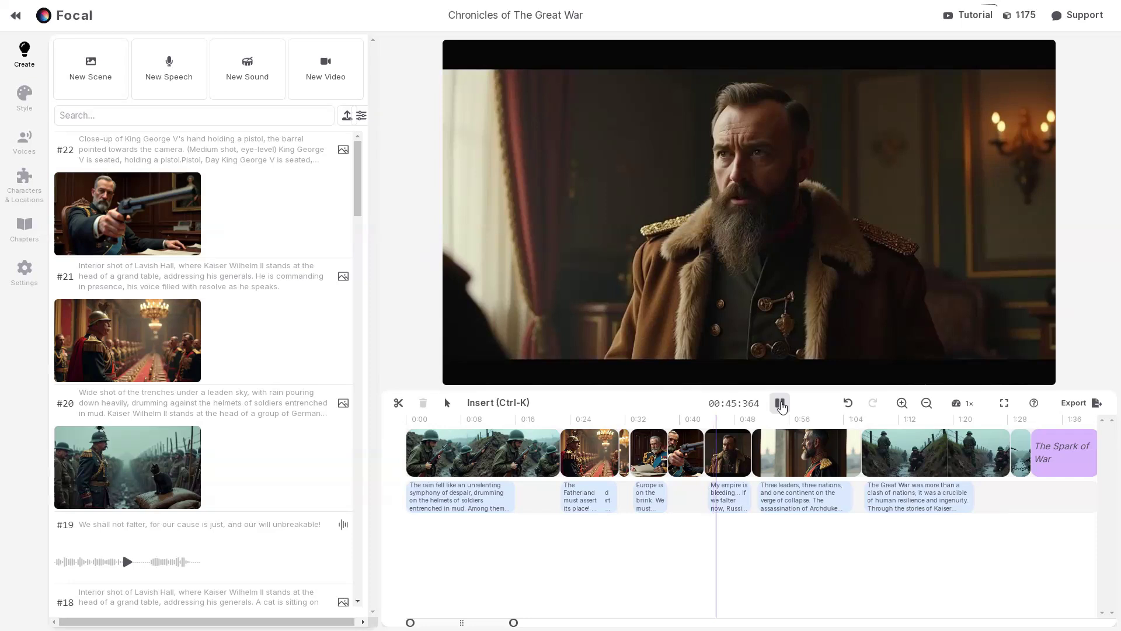
left_click(781, 403)
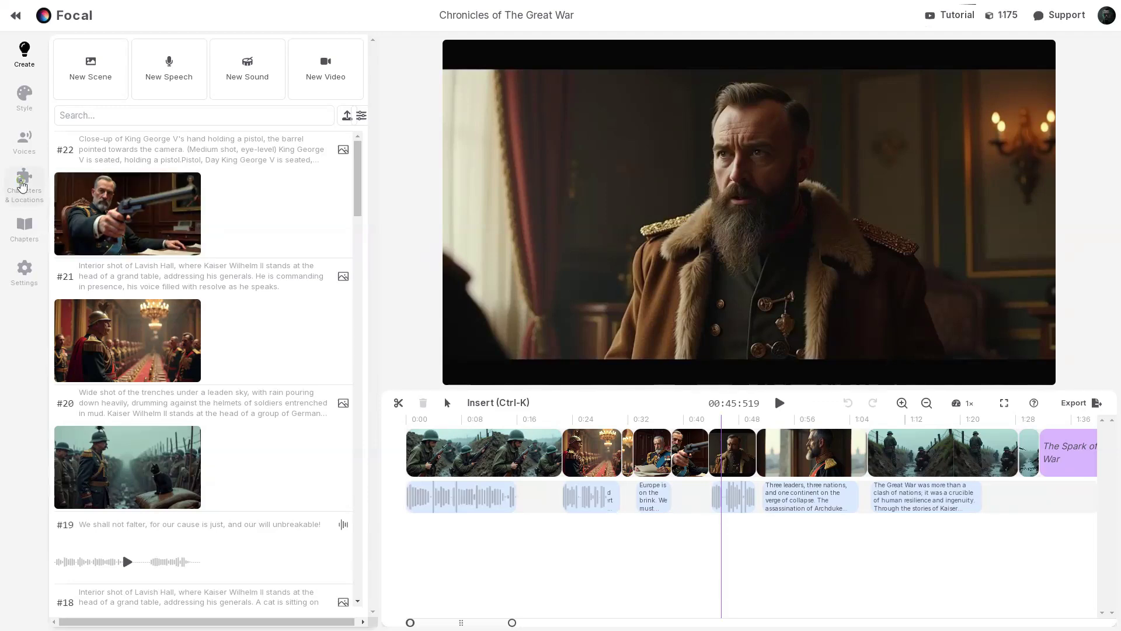
Step: Browse the characters and locations library
left_click(22, 186)
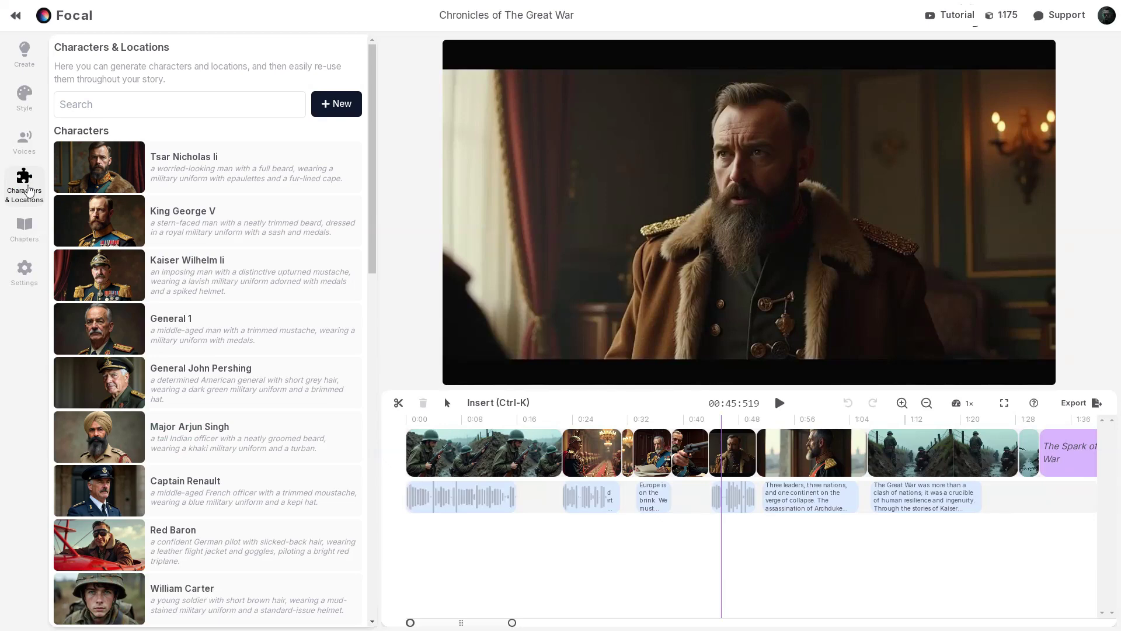
scroll(119, 269, "down", 5)
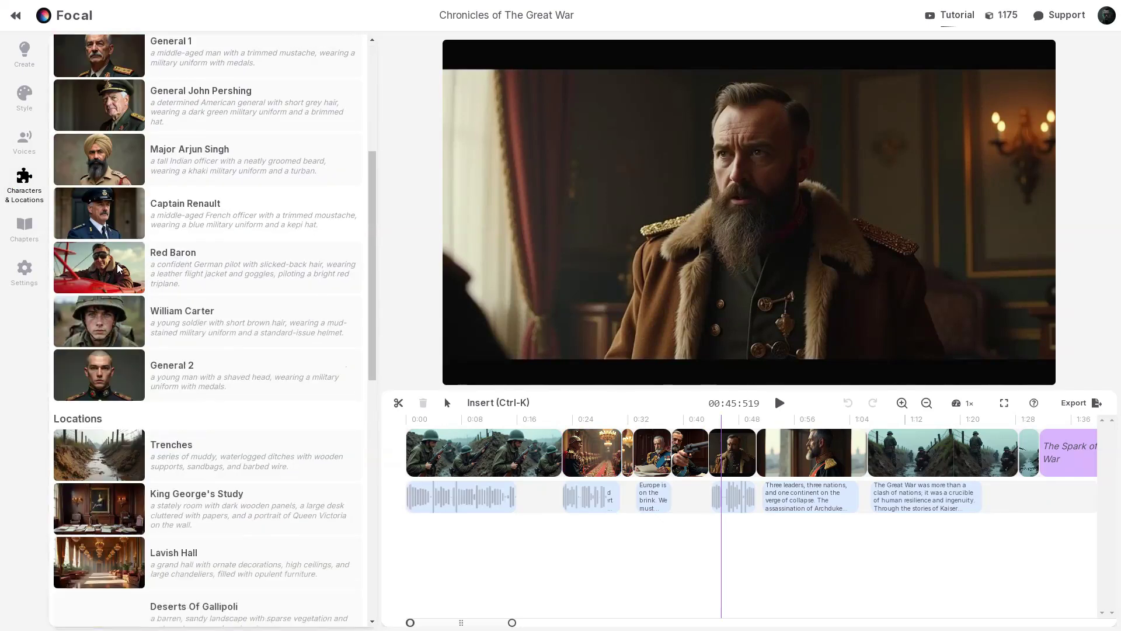
scroll(119, 269, "down", 5)
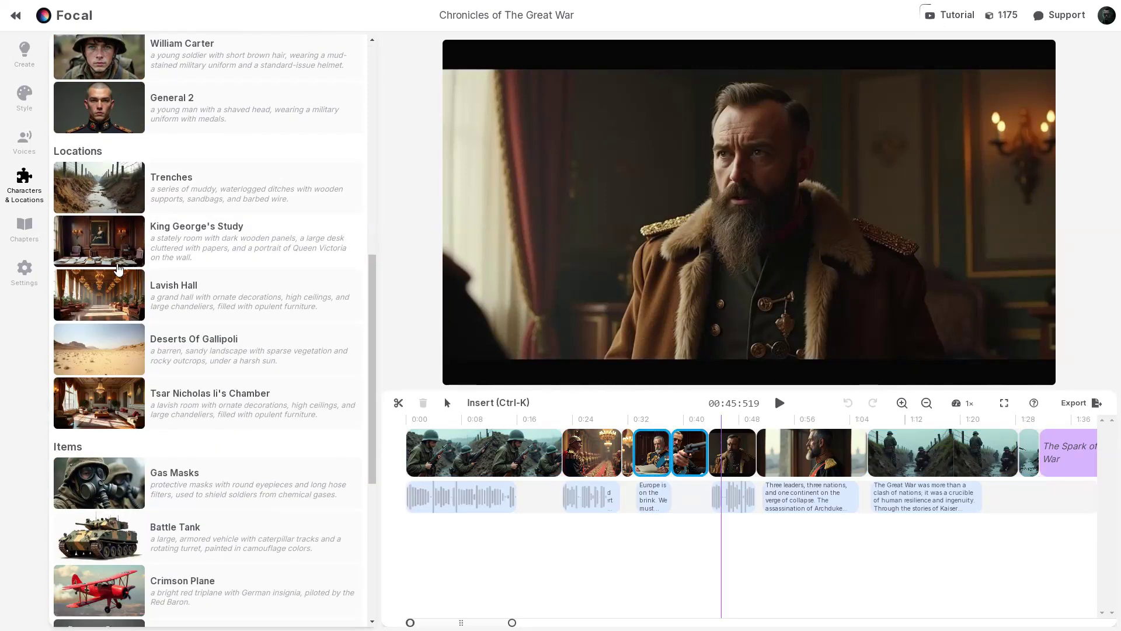
scroll(120, 268, "down", 3)
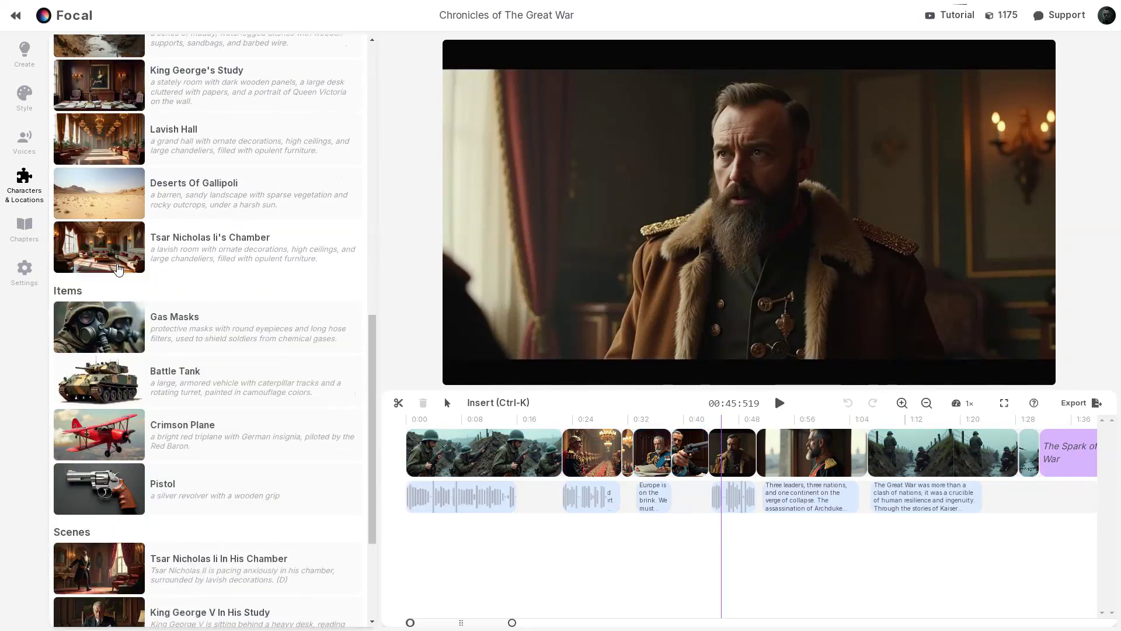
scroll(118, 269, "up", 1)
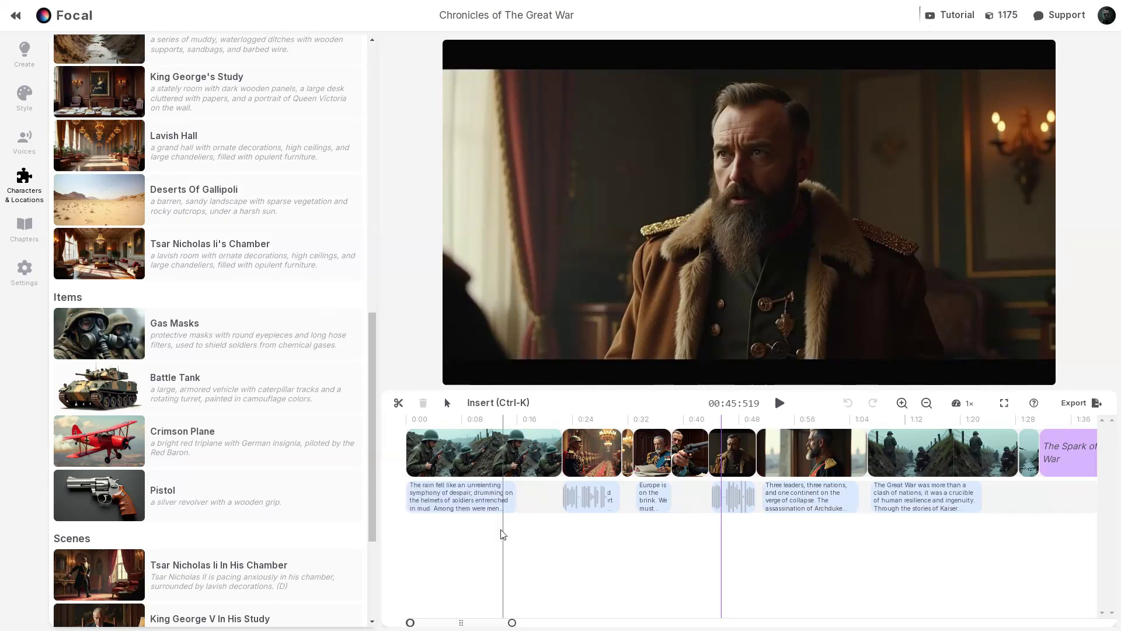
Step: Start a new clip at 0:22 with the pasted Battle Tank prompt
left_click(562, 531)
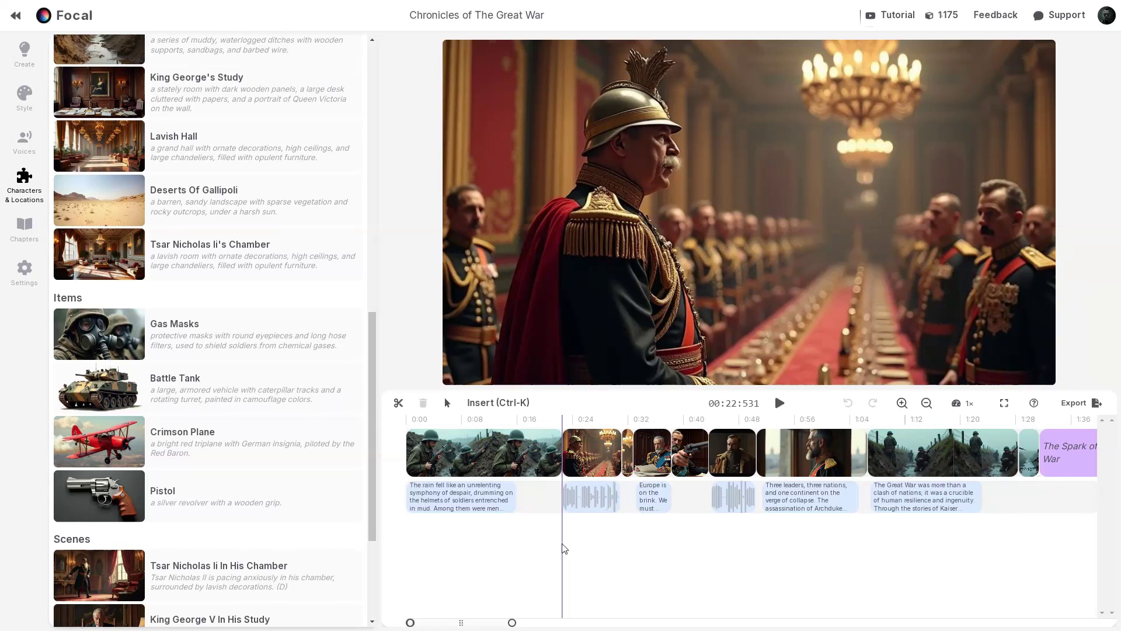
key("ctrl+k")
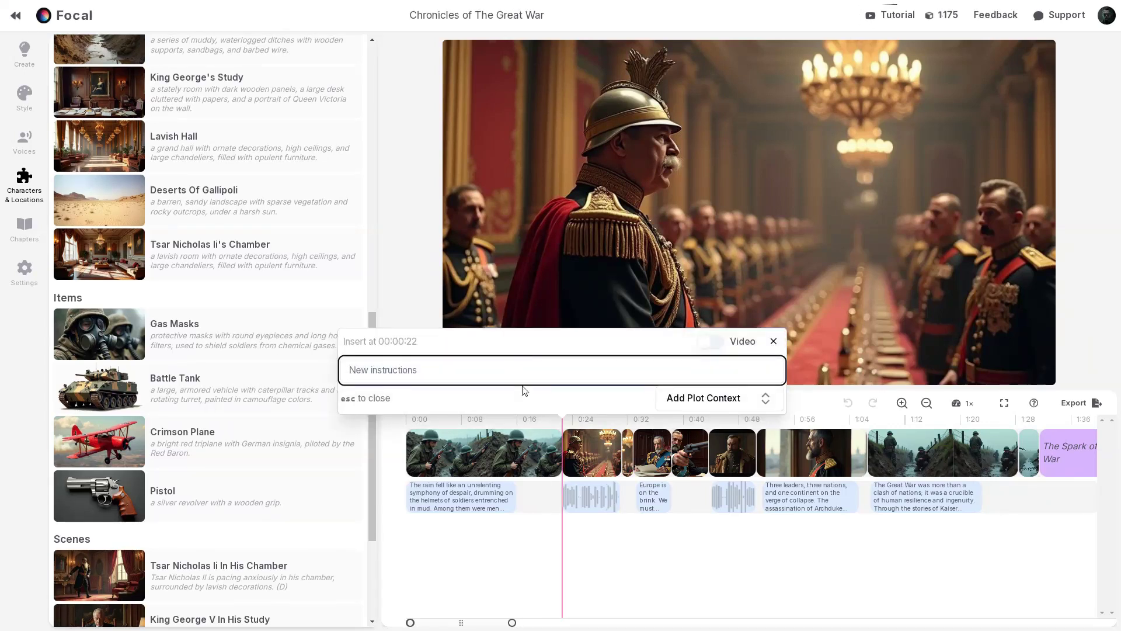
type("Image of a Battle Tank rumbling through the deserts of Gallipoli")
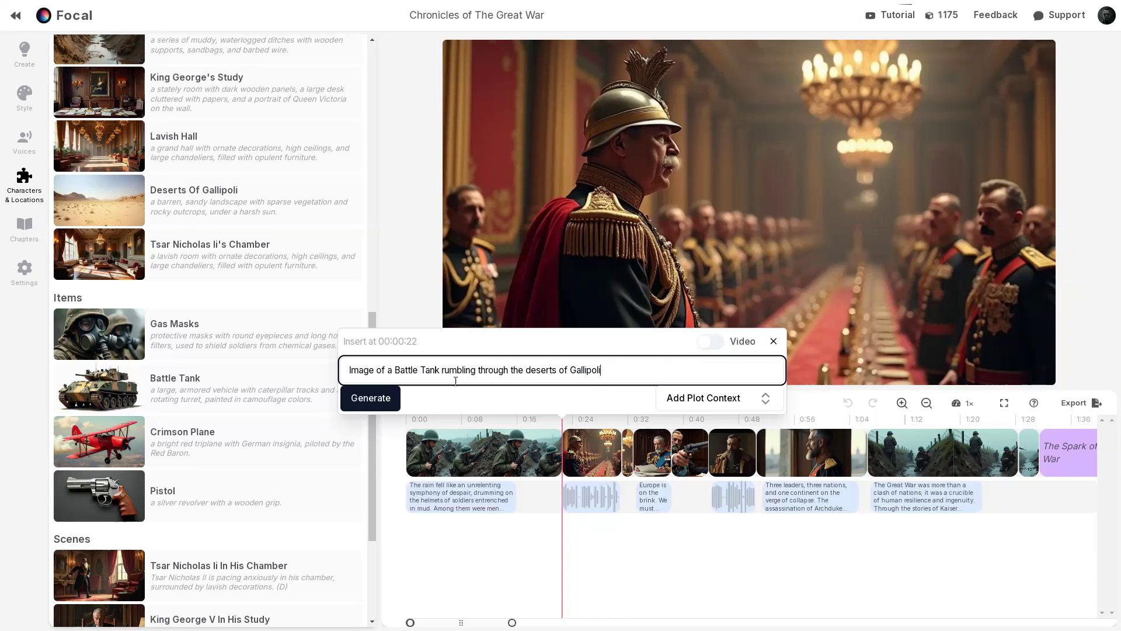
Step: Capitalise 'Deserts Of' Gallipoli in the prompt, then generate and accept the tank image
left_click_drag(395, 371, 439, 371)
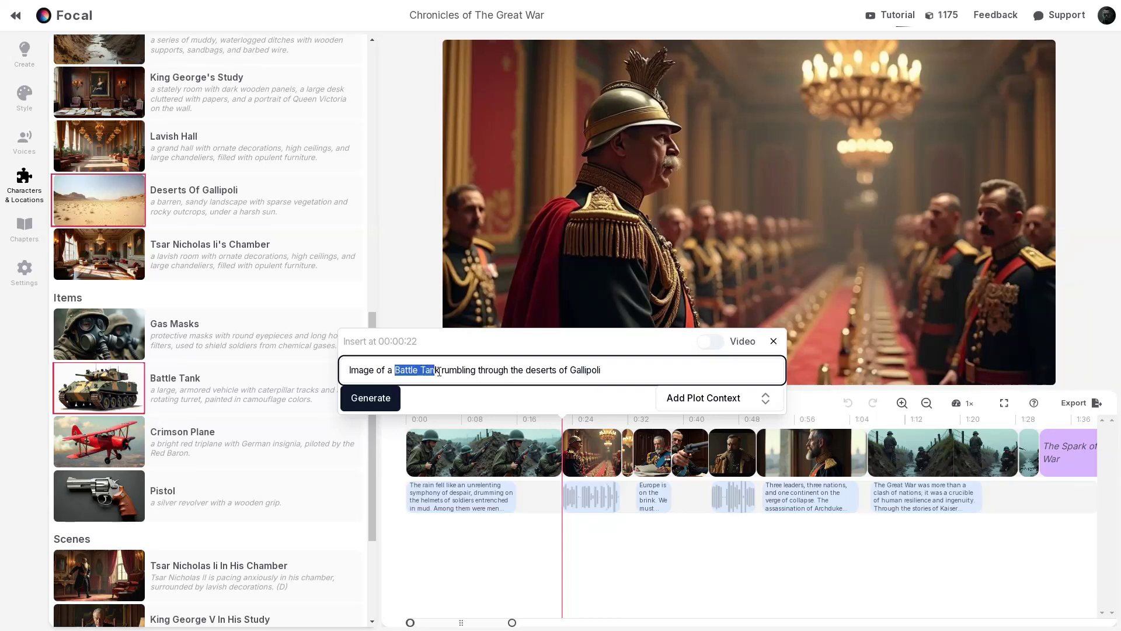
left_click_drag(527, 371, 613, 374)
left_click(531, 372)
key("BackSpace")
type("D")
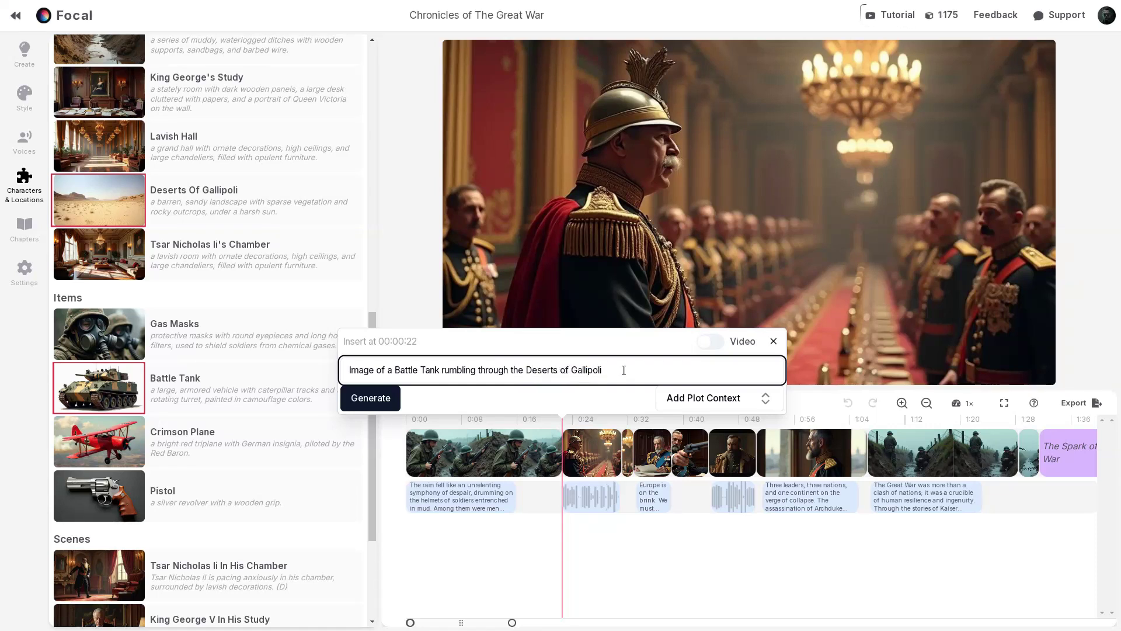
left_click(566, 372)
key("BackSpace")
type("O")
left_click(370, 408)
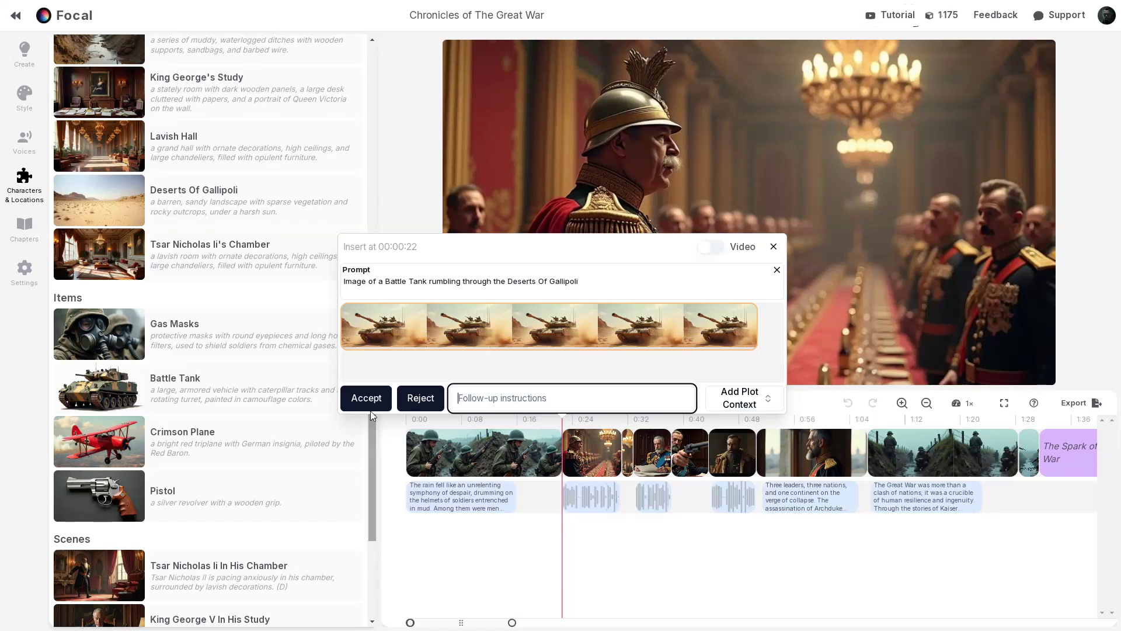
left_click(369, 406)
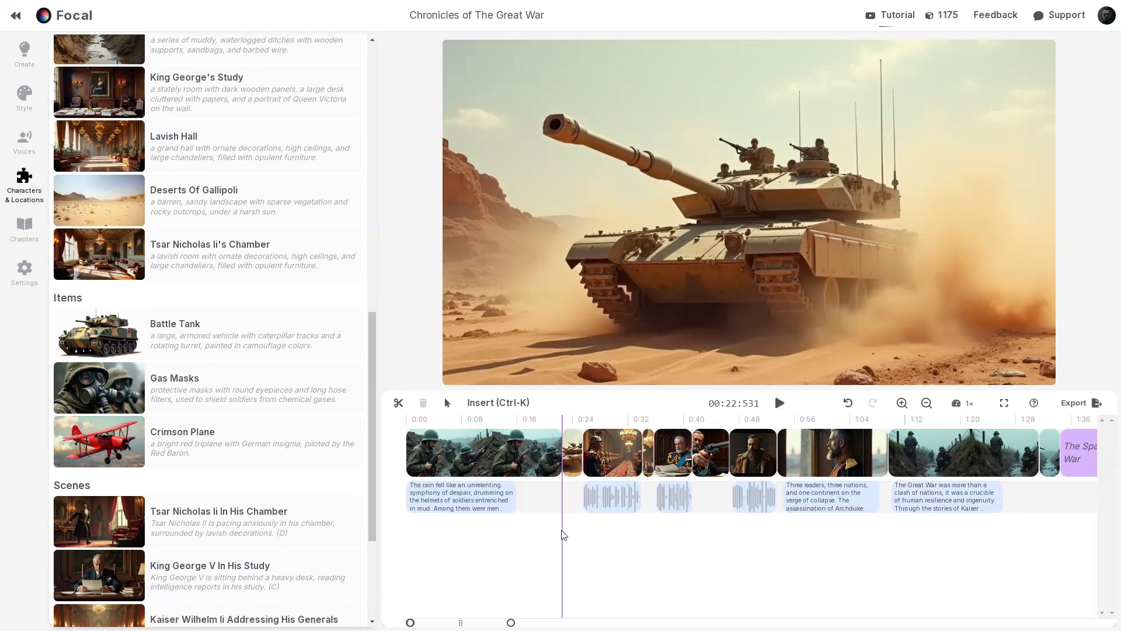
Step: Generate and accept an image of gas-masked soldiers in the trenches at 0:22
left_click(562, 534)
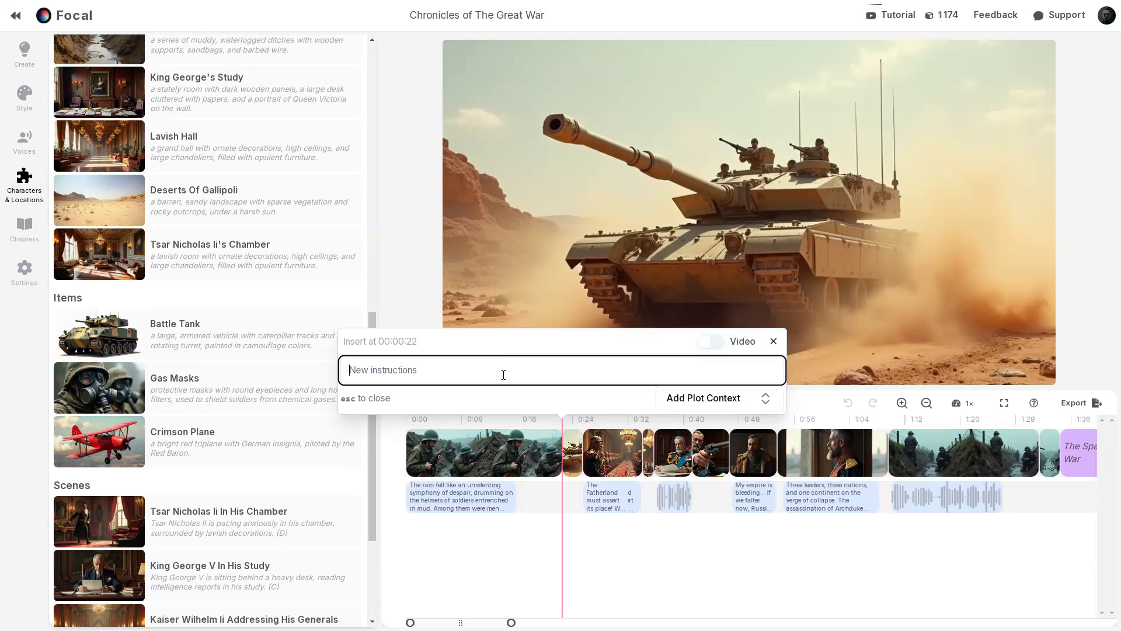
type("Image of Soldiers in the trenches wearing gas masks.")
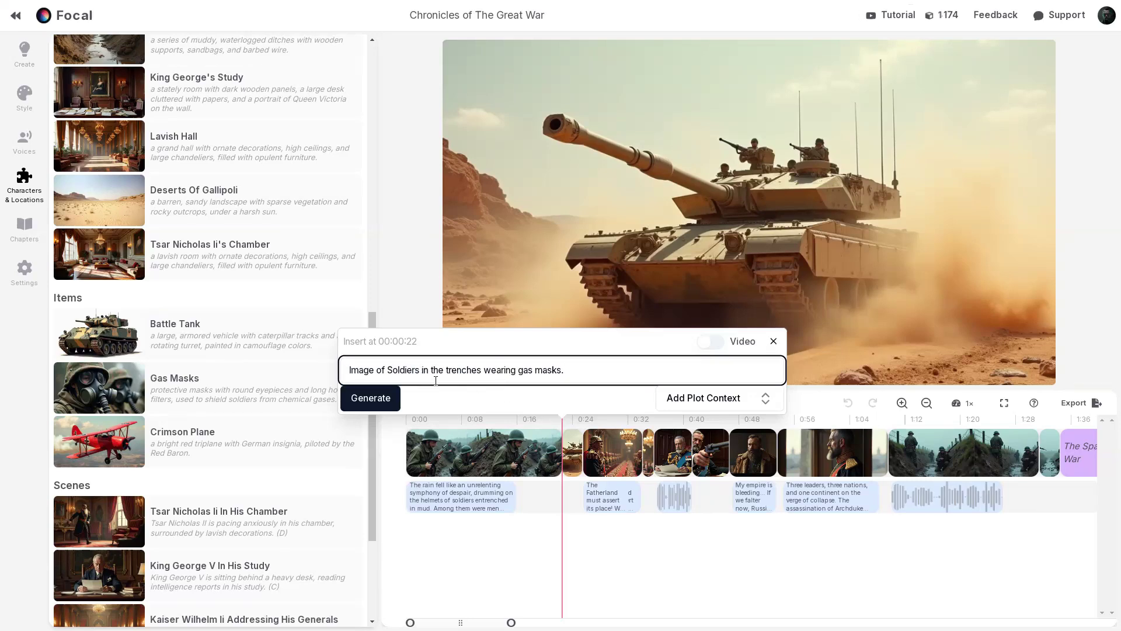
left_click(370, 399)
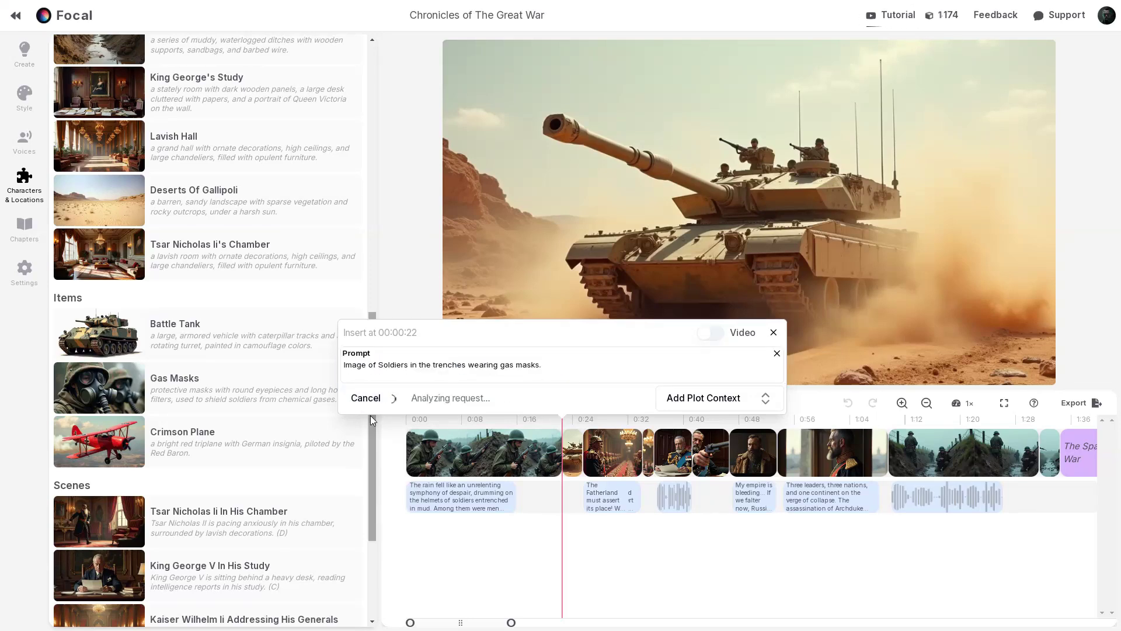
left_click(366, 398)
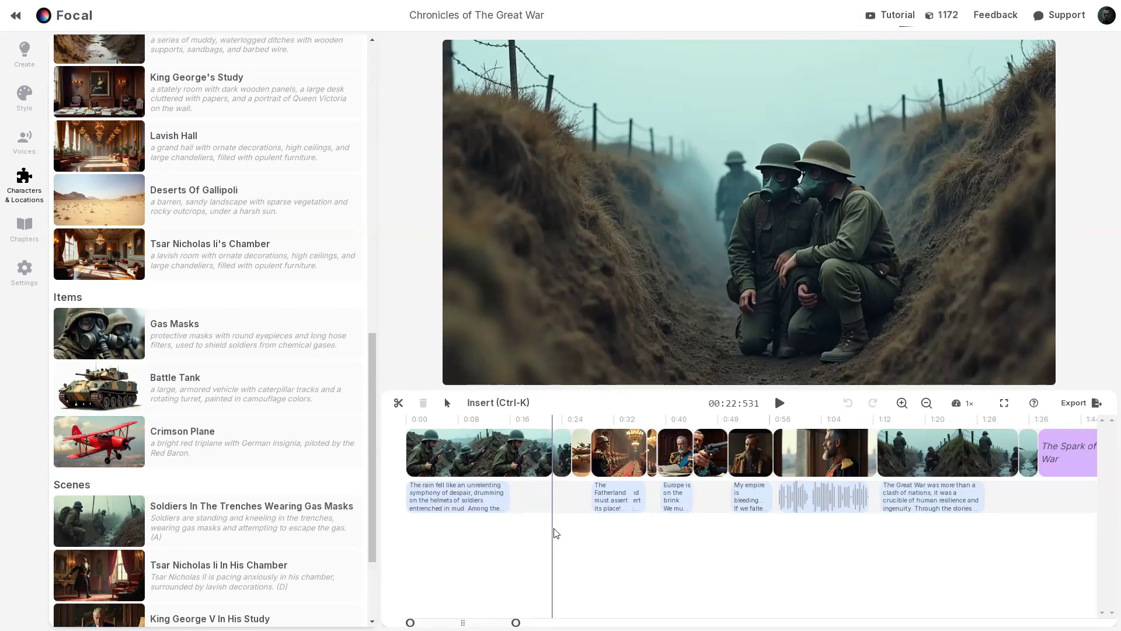
Step: Turn the tank clip into night with the prompt 'Turn this image into night time'
left_click(583, 472)
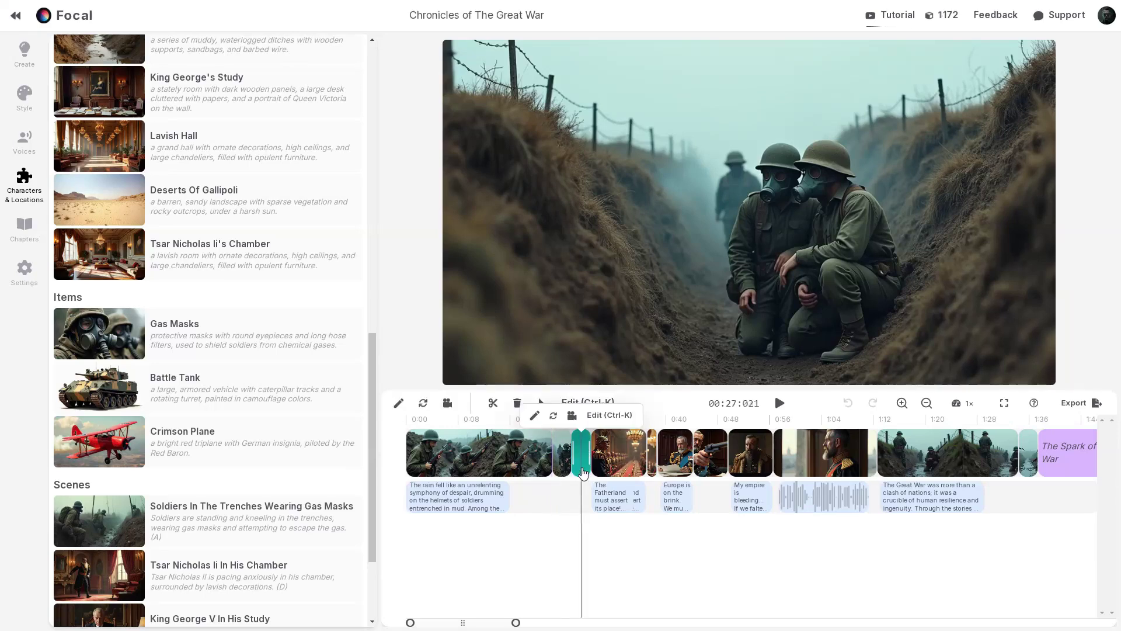
key("ctrl+k")
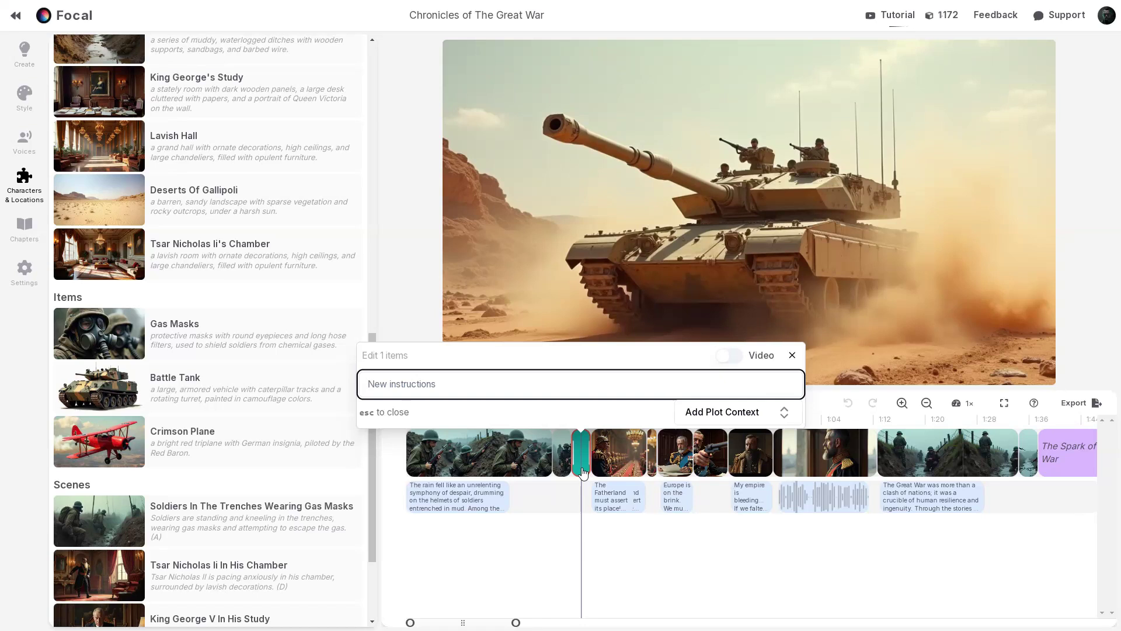
type("Turn this ima")
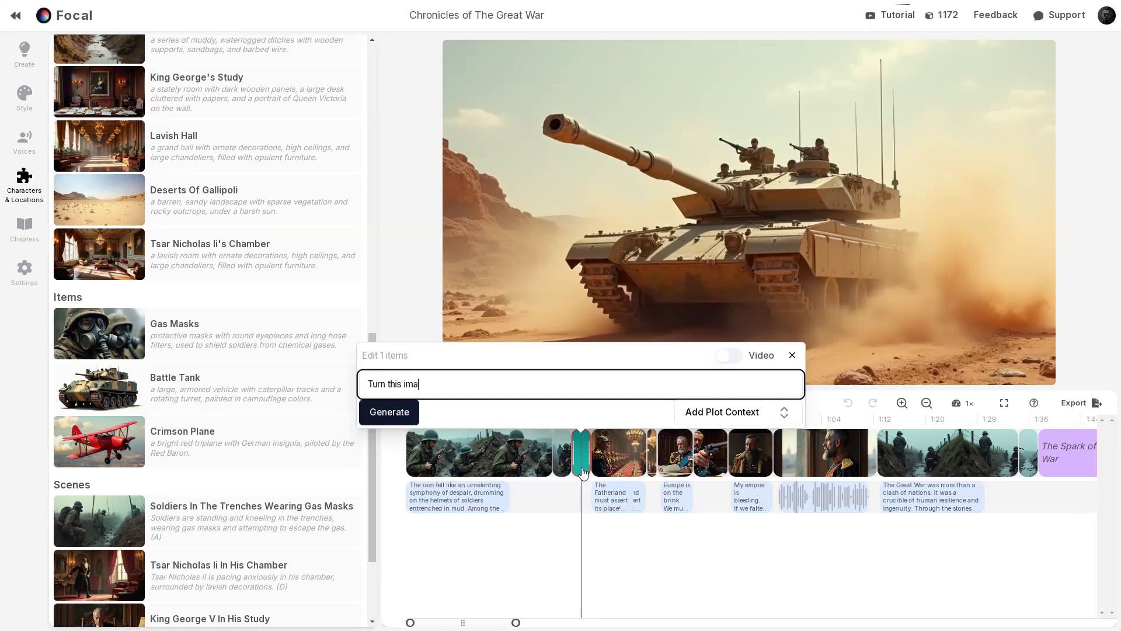
type("ge into night time")
left_click(394, 416)
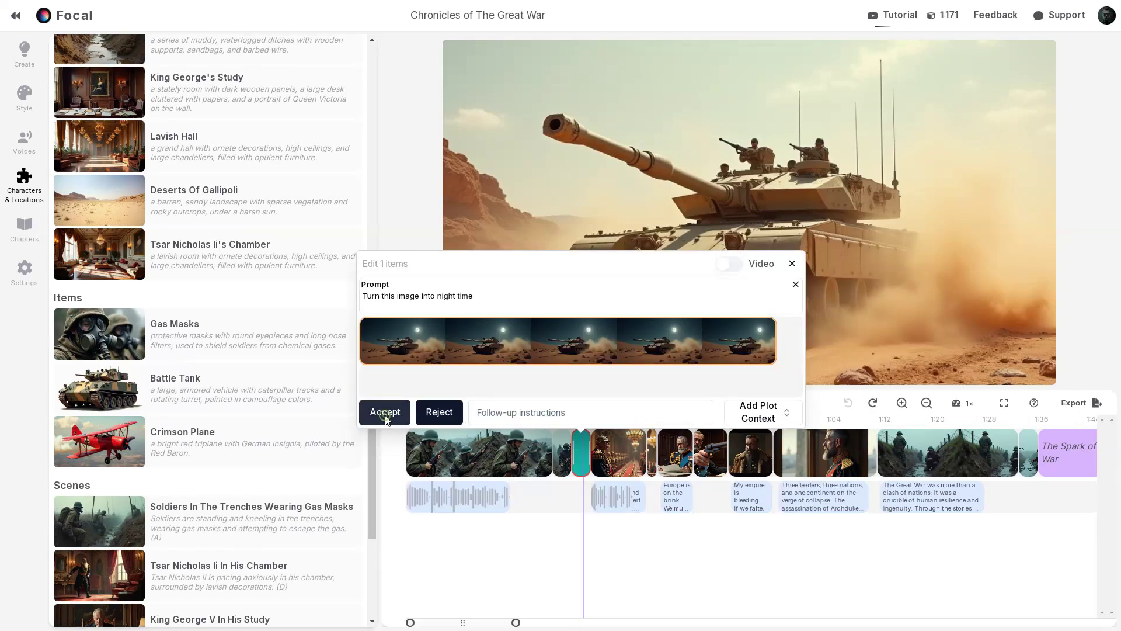
left_click(384, 412)
Step: Move the night tank clip on the main track right after the first trench clip
left_click(581, 472)
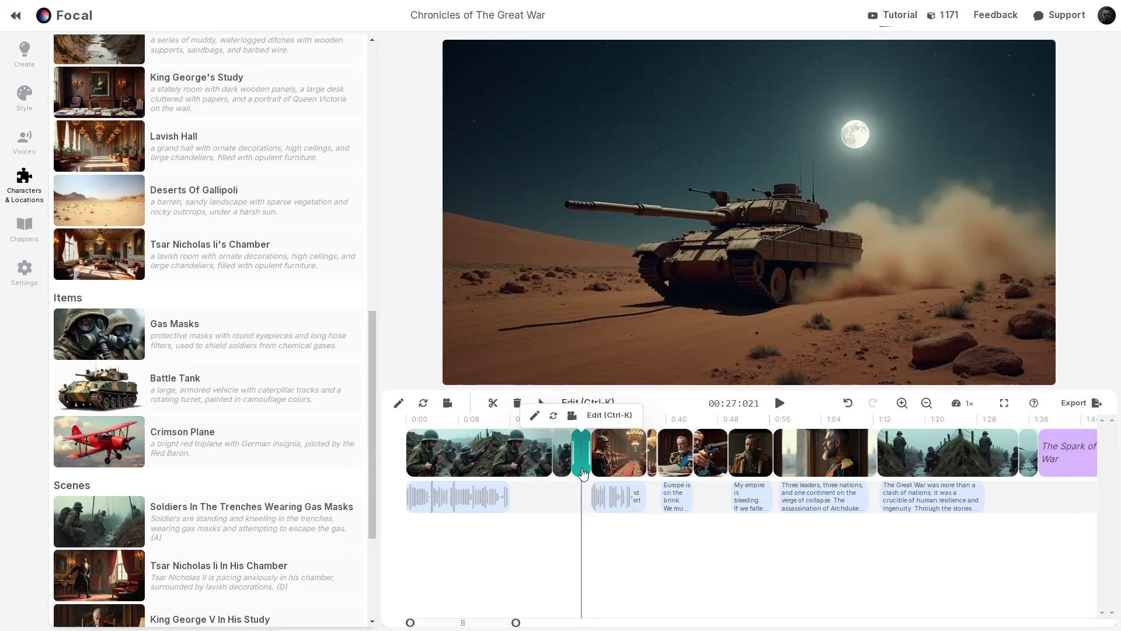
left_click_drag(583, 472, 565, 499)
left_click(582, 452)
left_click_drag(551, 456, 515, 461)
left_click(540, 455)
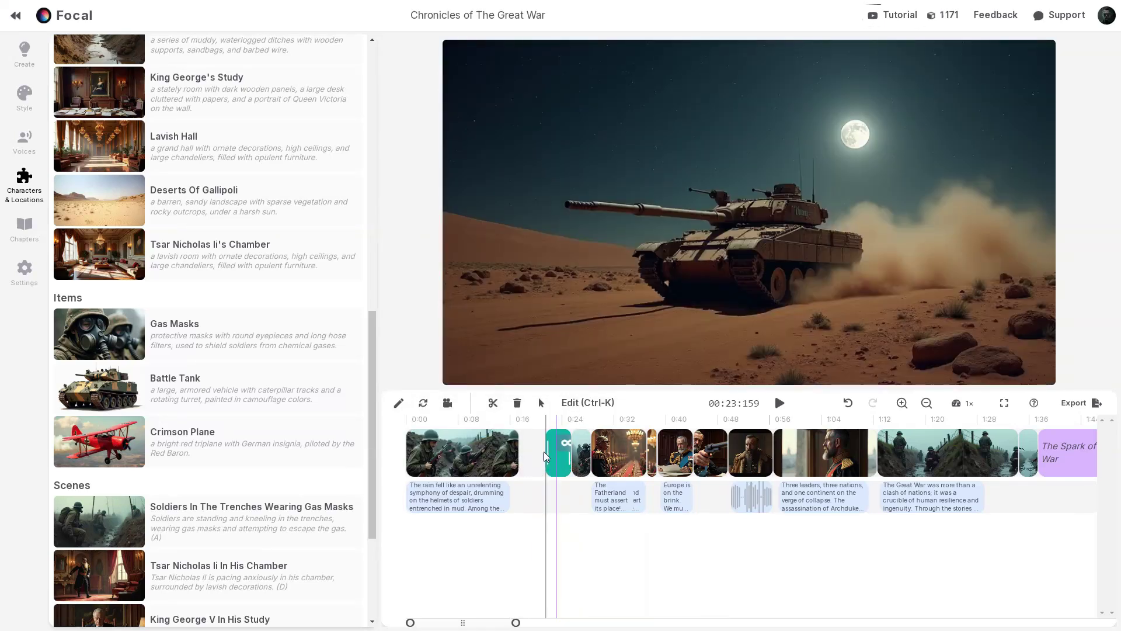
mouse_move(540, 456)
left_mouse_down()
mouse_move(528, 459)
mouse_move(537, 462)
left_mouse_up()
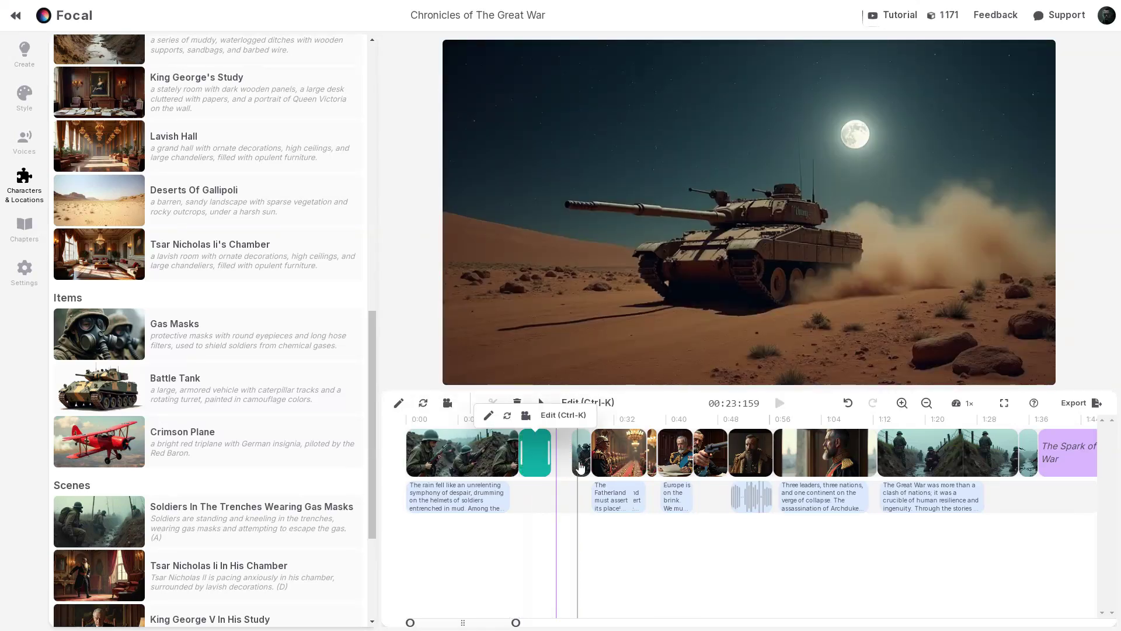
left_click(562, 456)
left_click(539, 525)
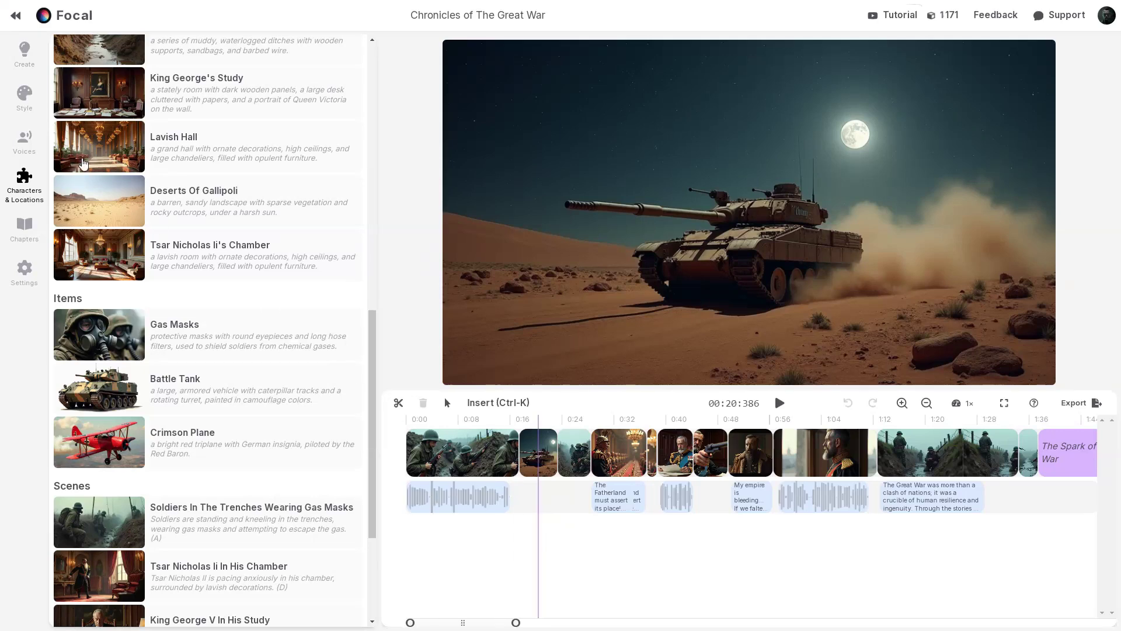
Step: Generate a sound effect 'A battle tank in motion.' with Automatic duration
left_click(26, 57)
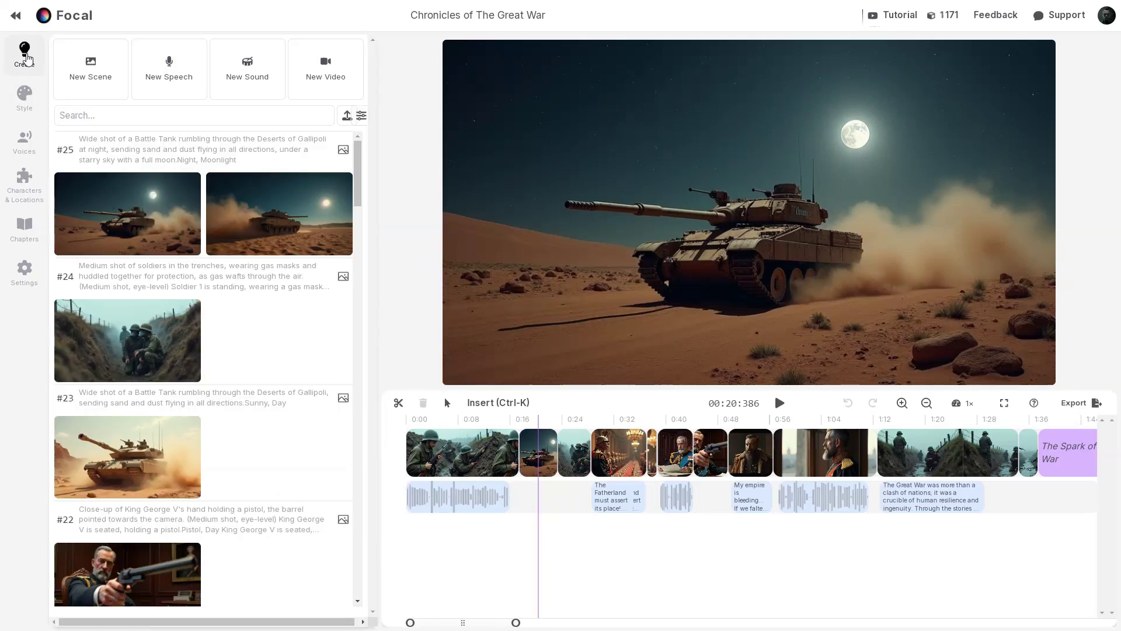
left_click(247, 77)
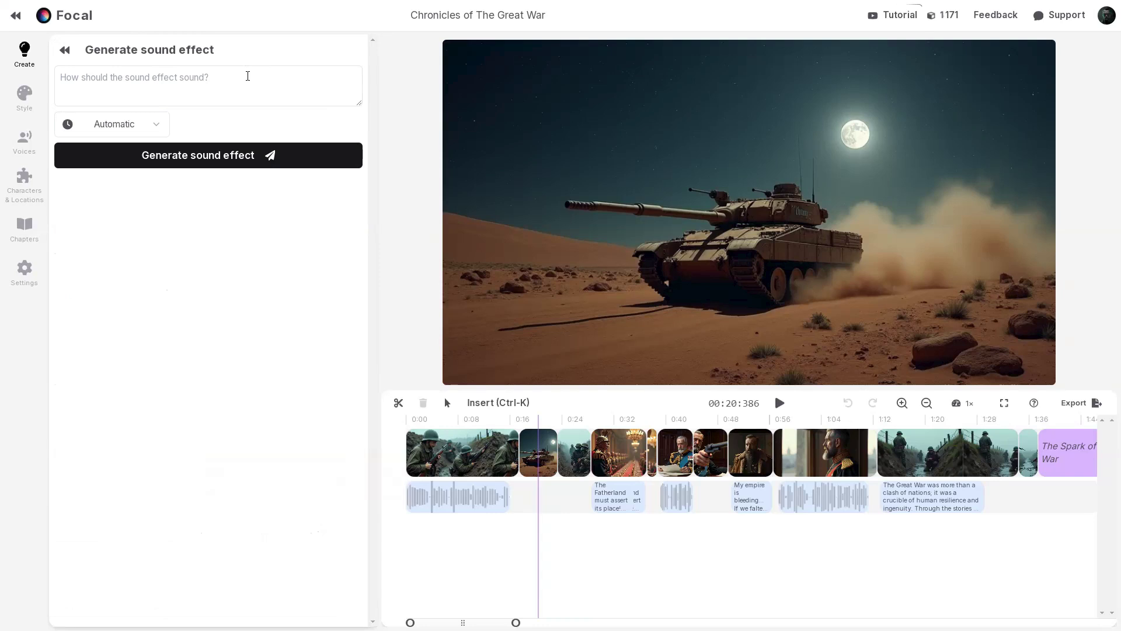
left_click(237, 80)
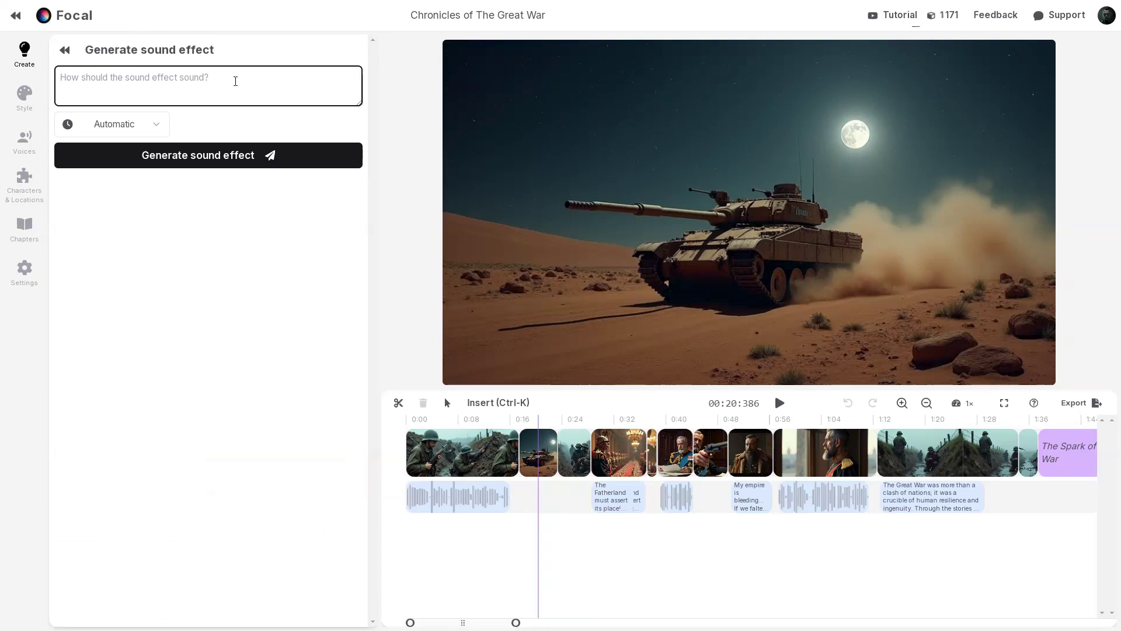
type("A battle tank in motion.")
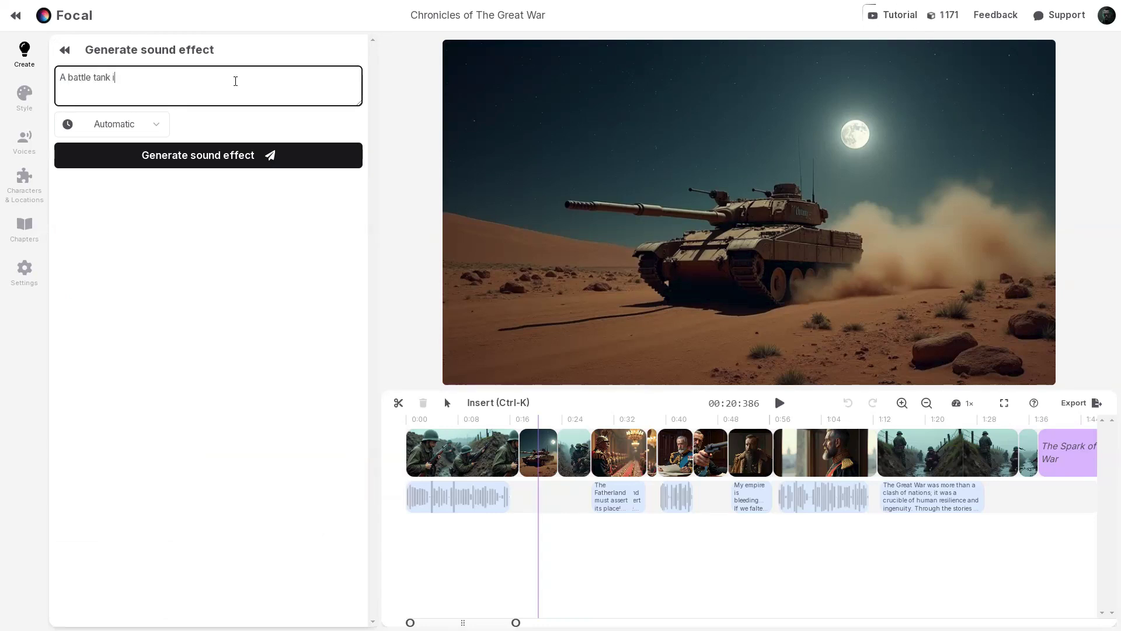
left_click(162, 132)
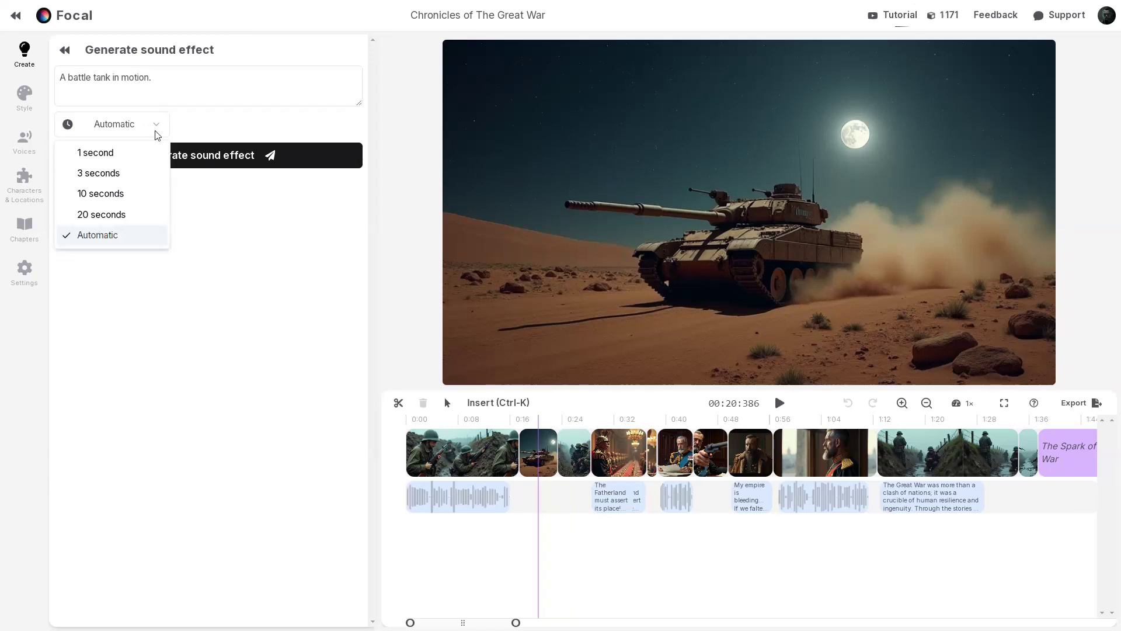
left_click(111, 237)
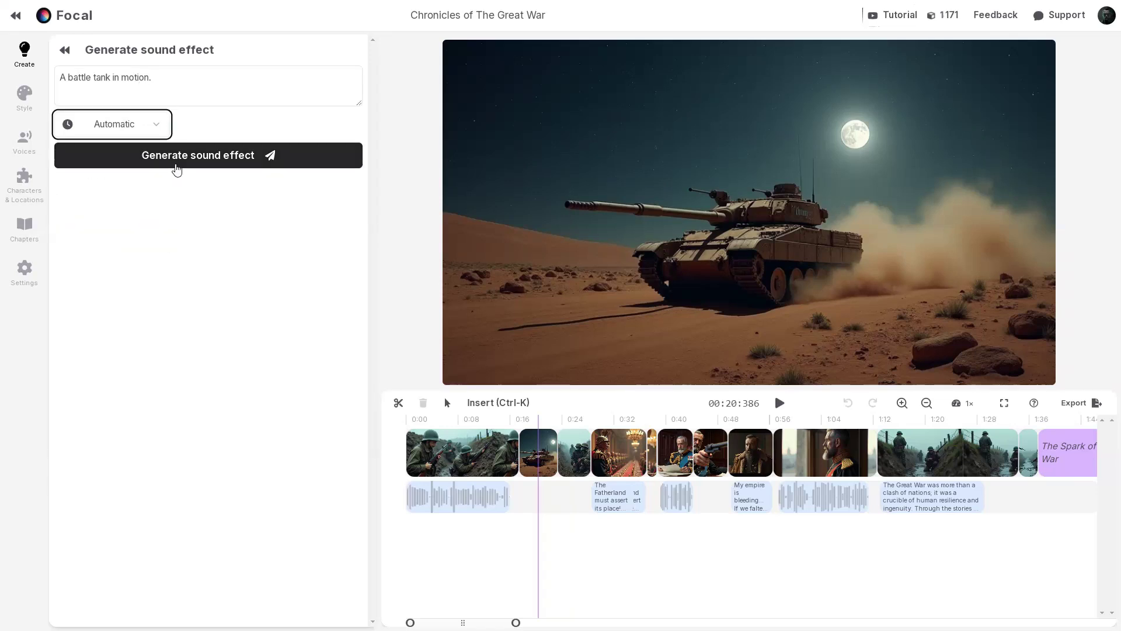
left_click(205, 165)
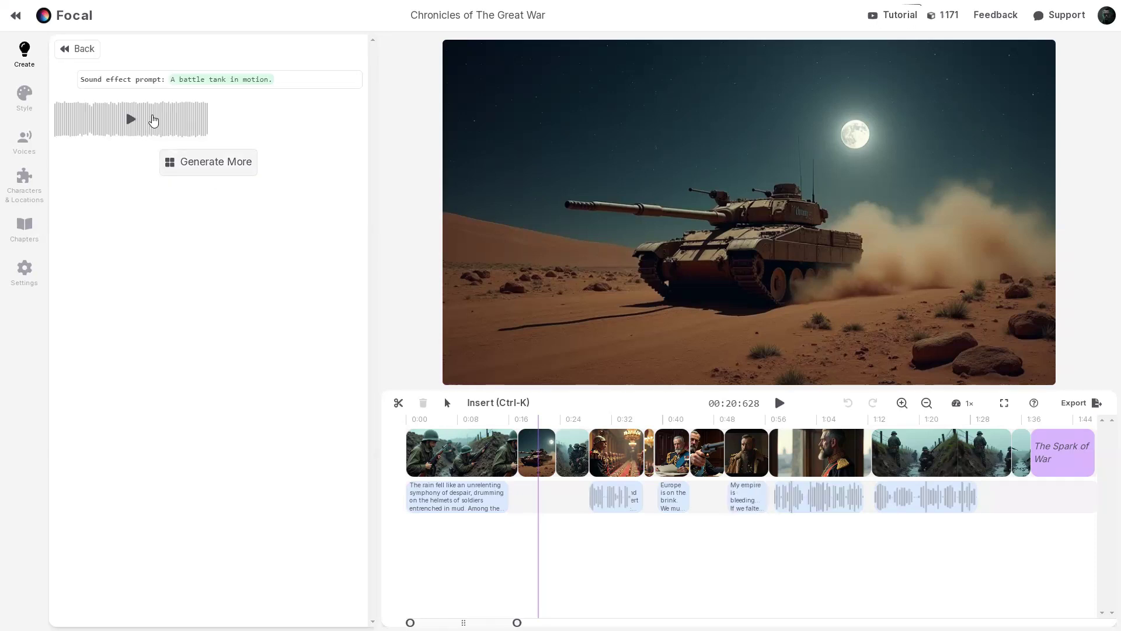
Step: Place the tank sound under the tank scene, preview it, and lower its volume
left_click_drag(153, 120, 533, 502)
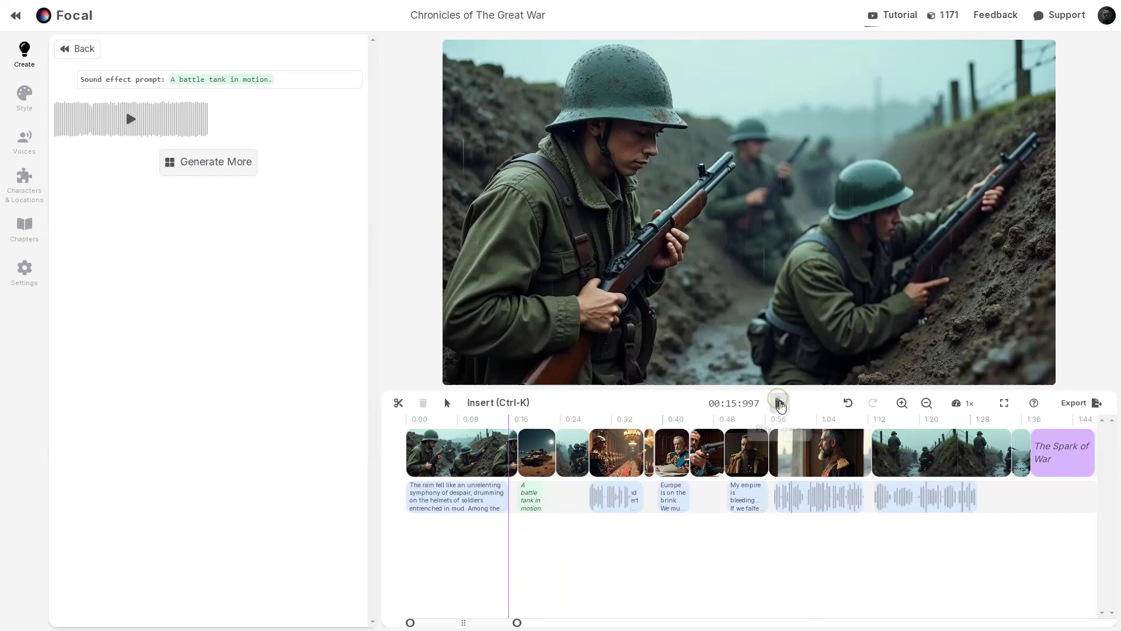
left_click(780, 403)
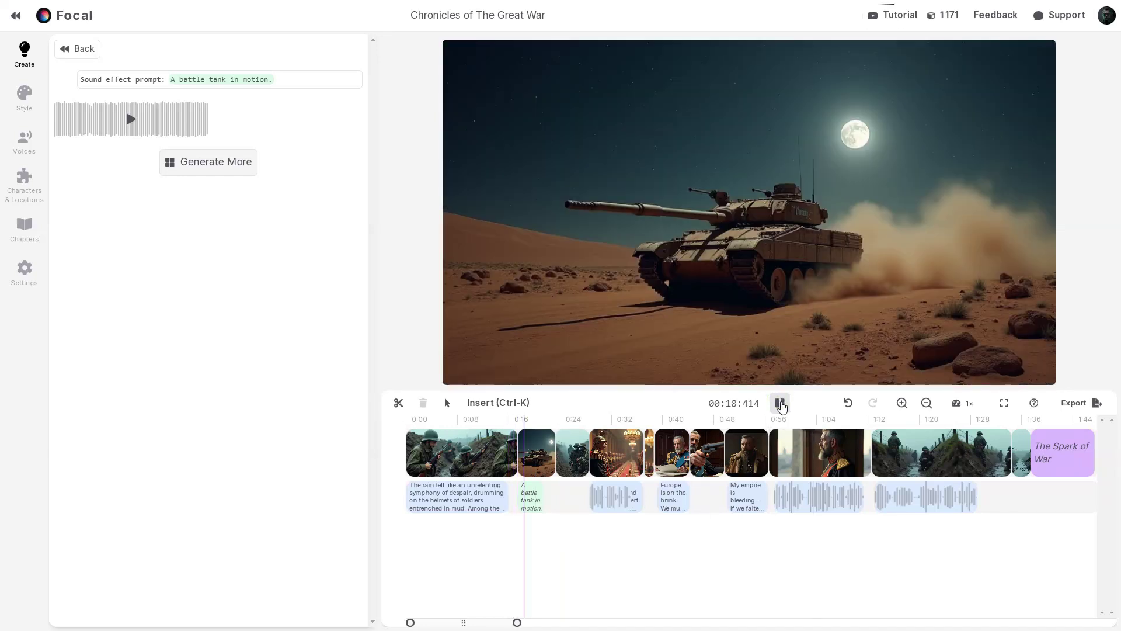
left_click(780, 404)
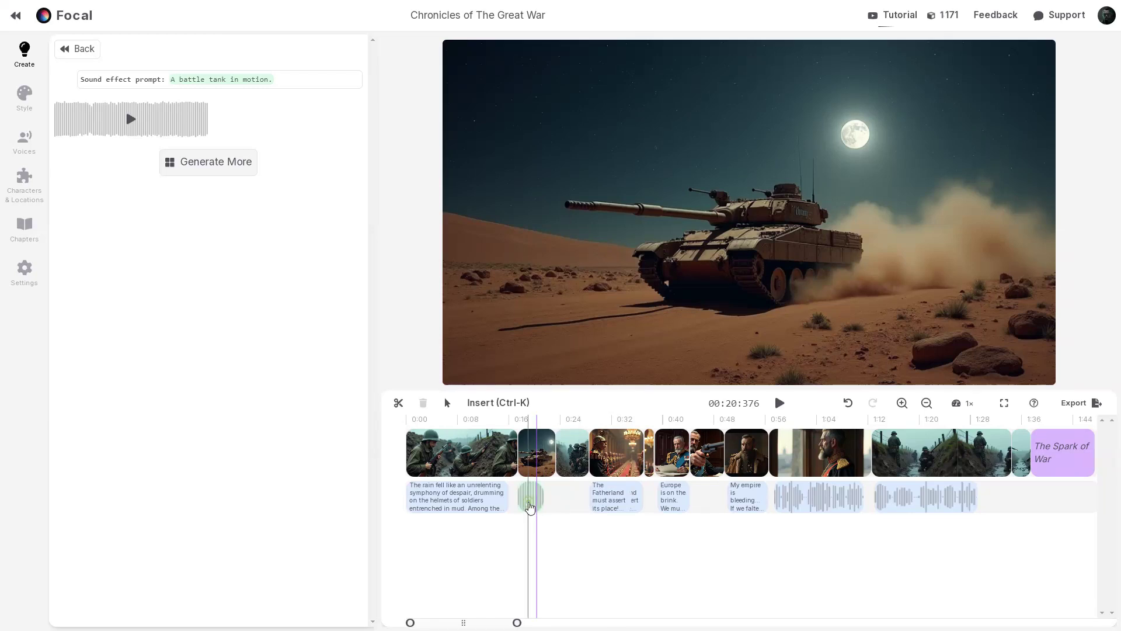
left_click(529, 508)
left_click_drag(979, 99, 952, 103)
left_click(562, 549)
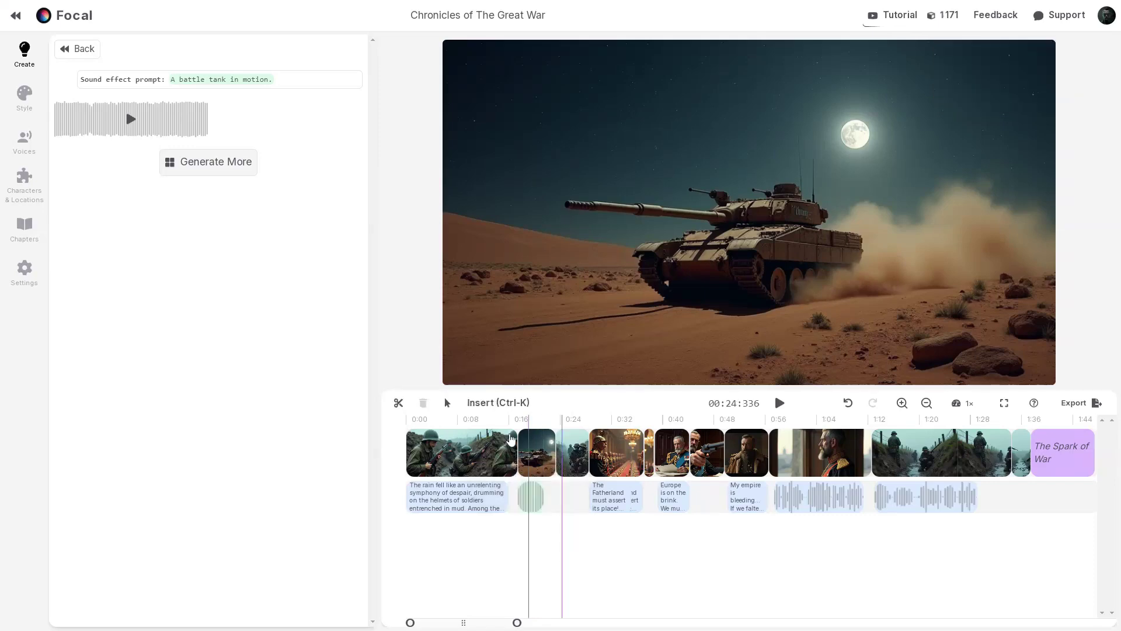
left_click(514, 426)
left_click(780, 403)
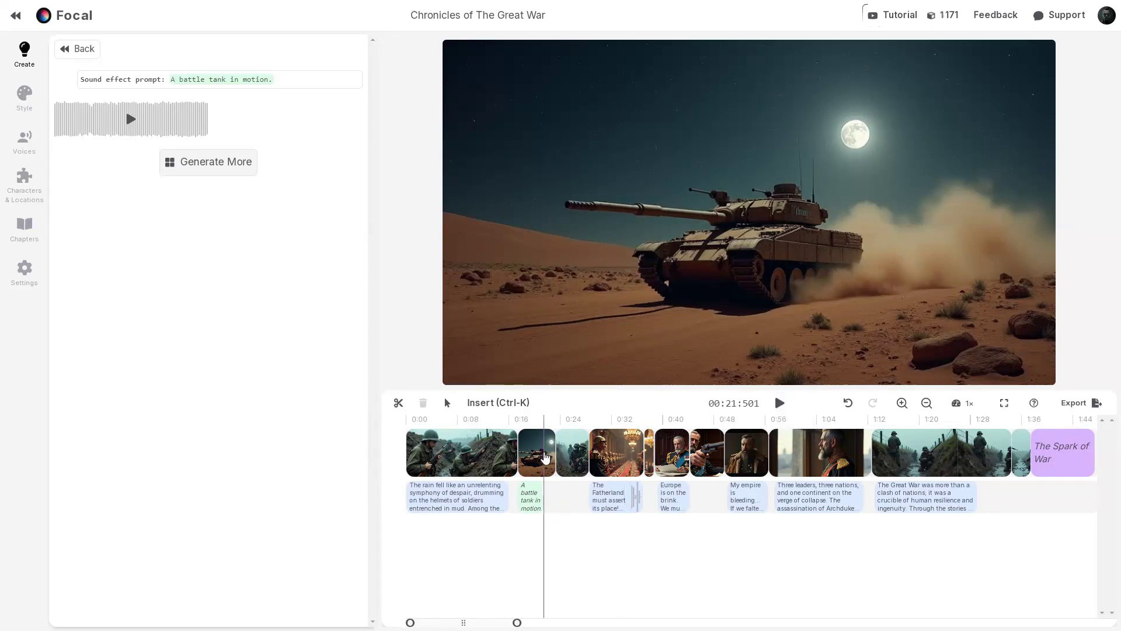
left_click(545, 457)
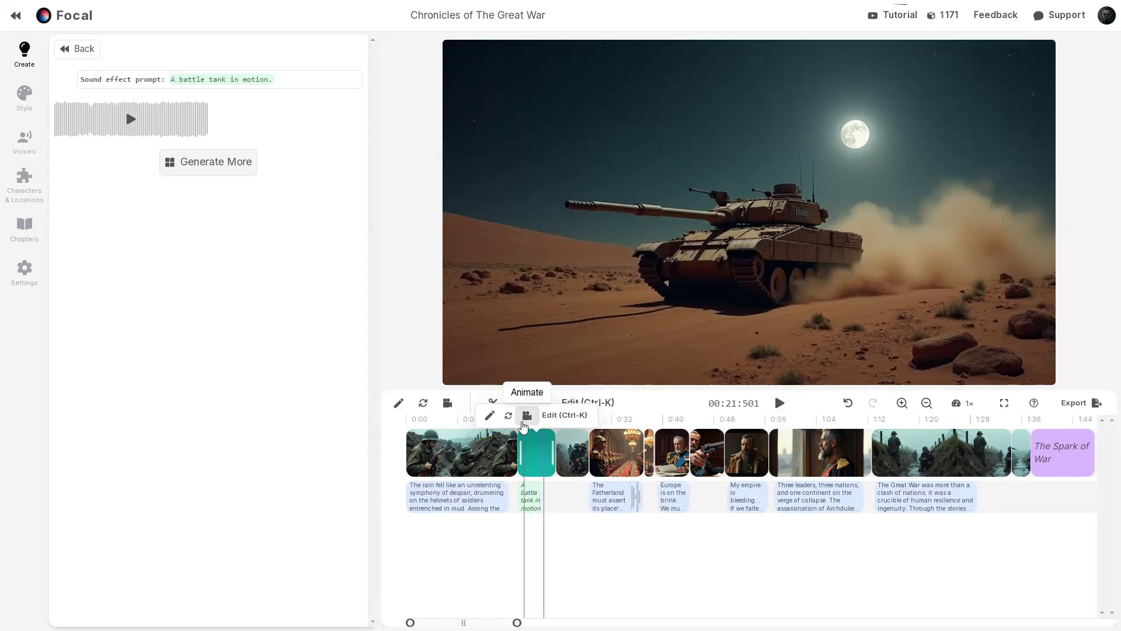
Step: Animate the tank scene moving forward kicking up sand and dust, then play it back
left_click(527, 415)
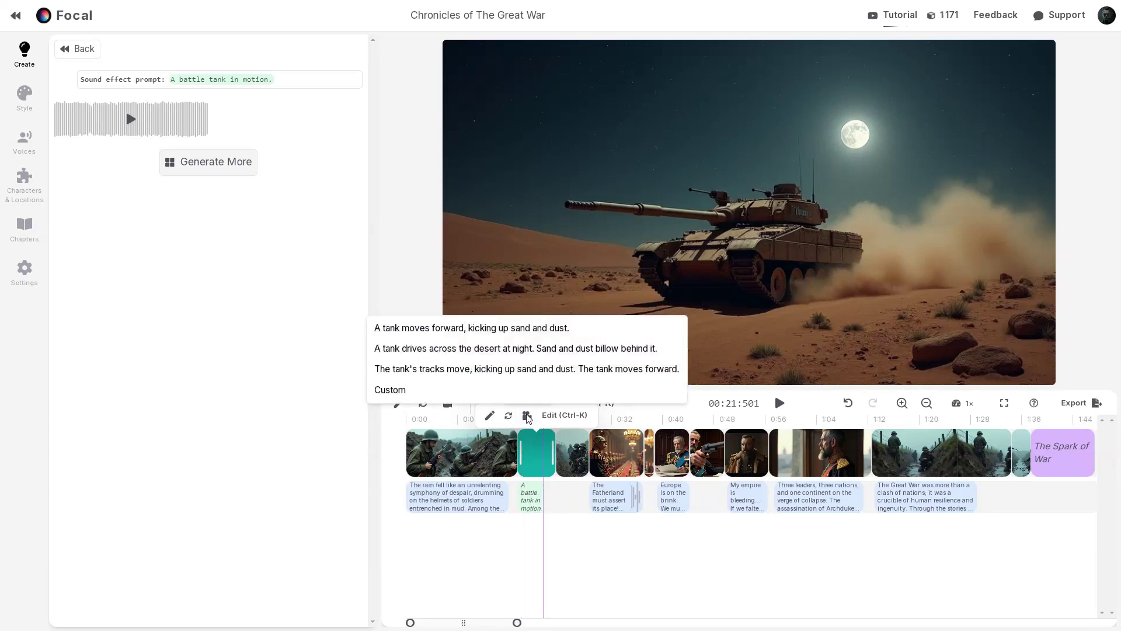
left_click(496, 329)
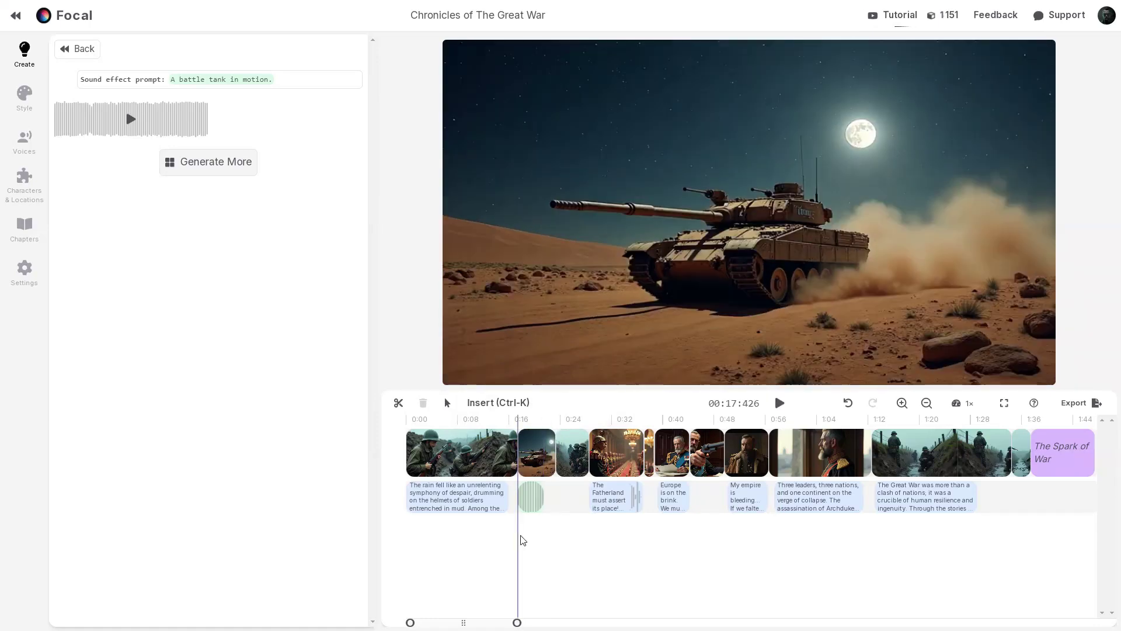
left_click(518, 538)
left_click(779, 405)
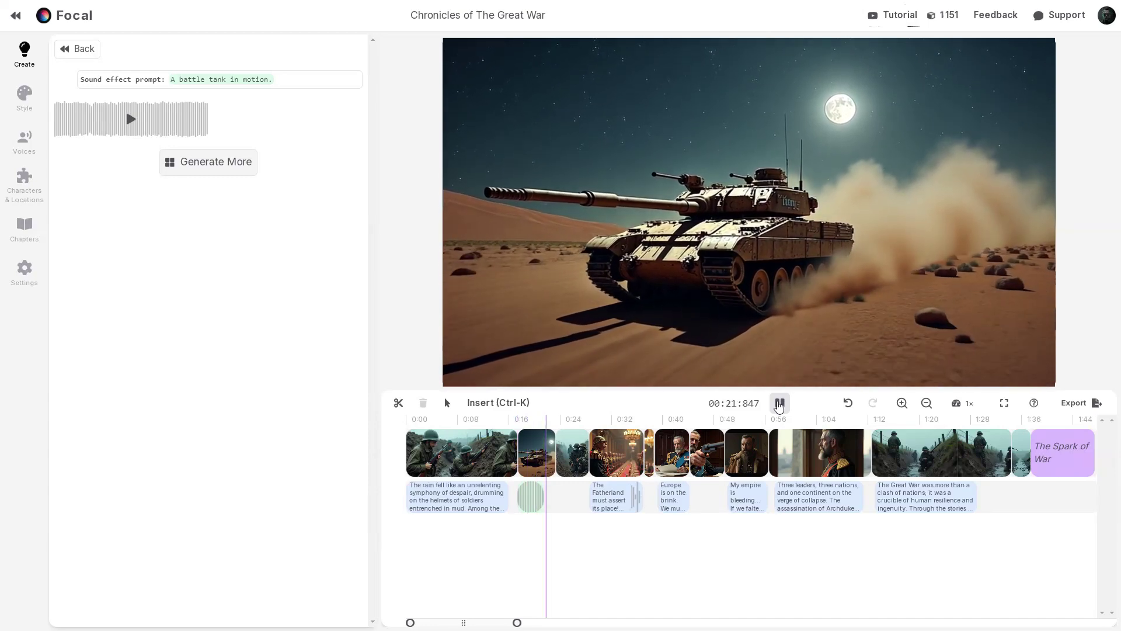
left_click(780, 404)
Step: Start a custom motion for the man-with-gun scene and select its prompt text
left_click(706, 452)
mouse_move(701, 419)
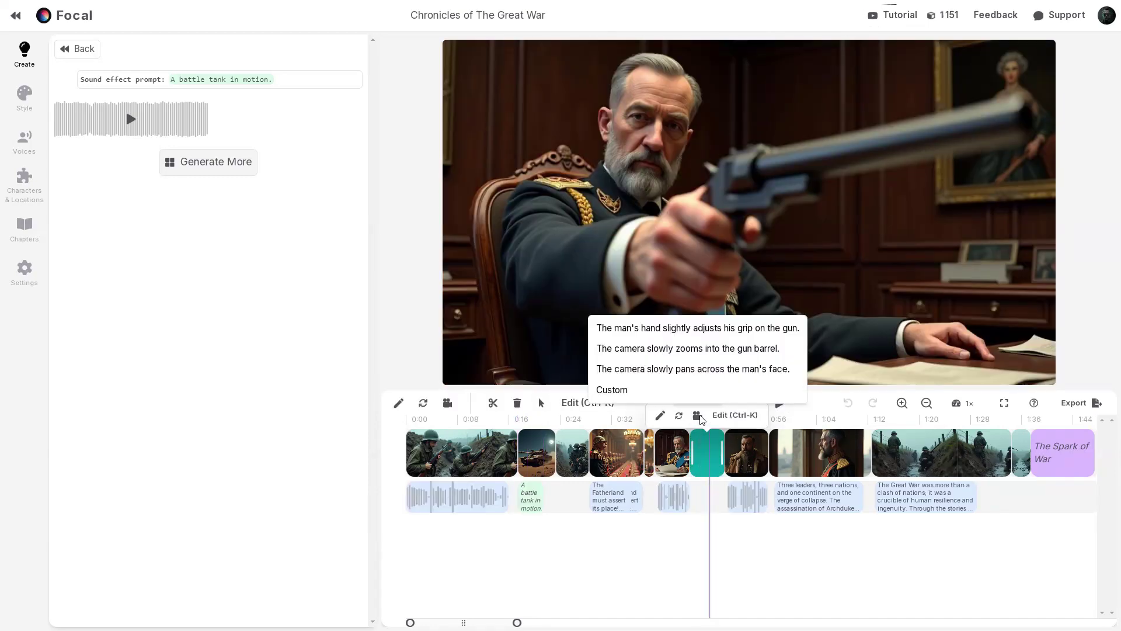
left_click(612, 390)
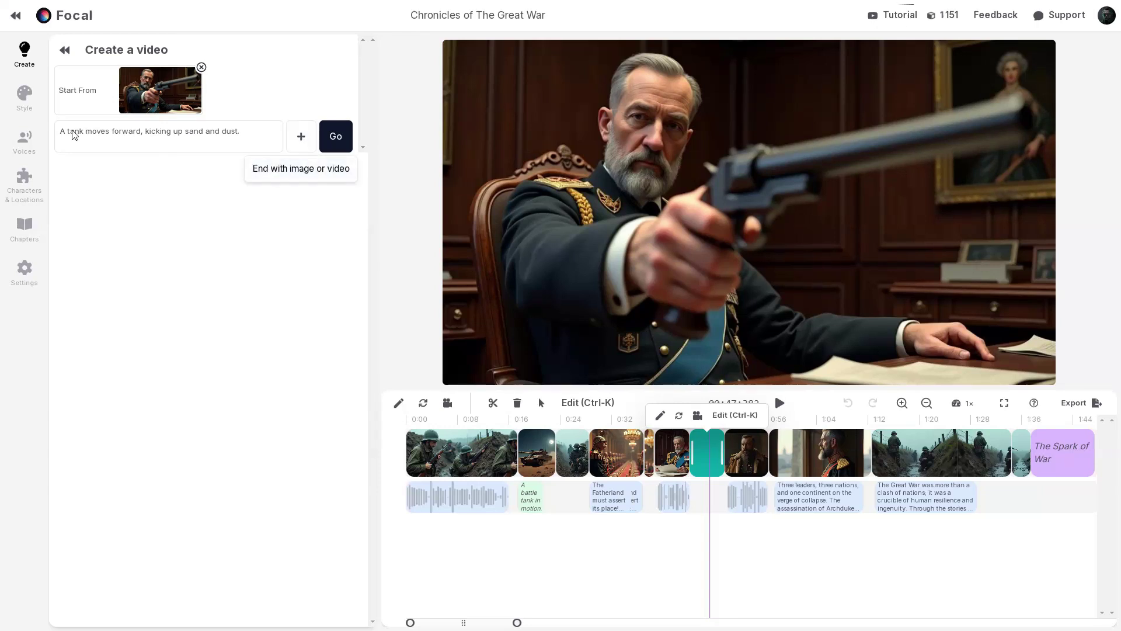
left_click_drag(61, 131, 243, 130)
Step: Abandon the custom video and start a new video from the Create library
left_click(250, 132)
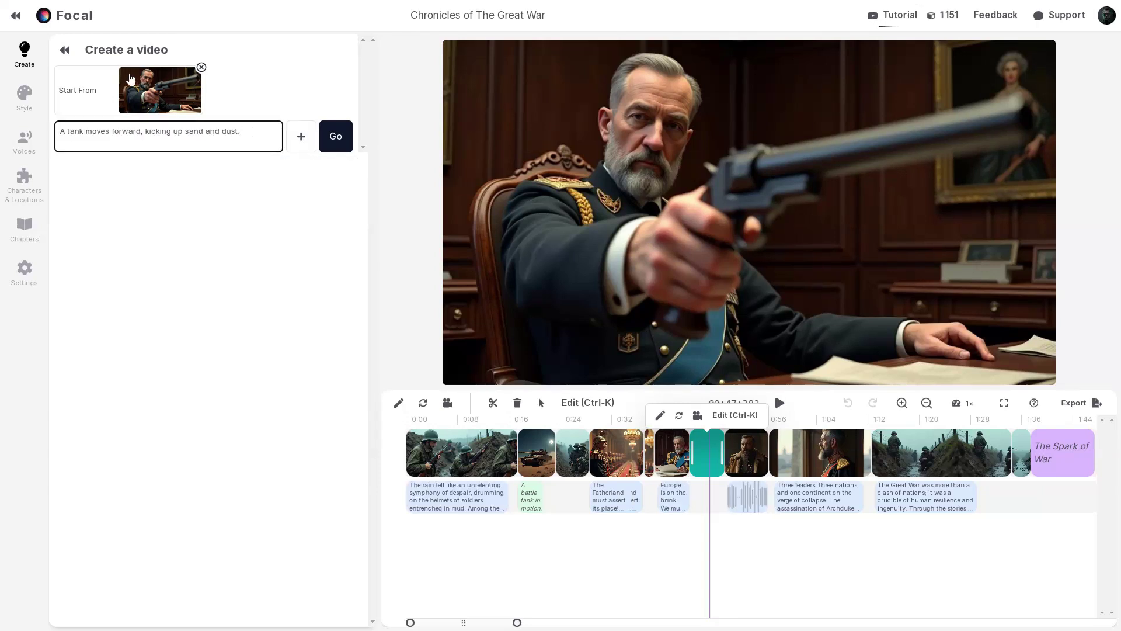
left_click(28, 54)
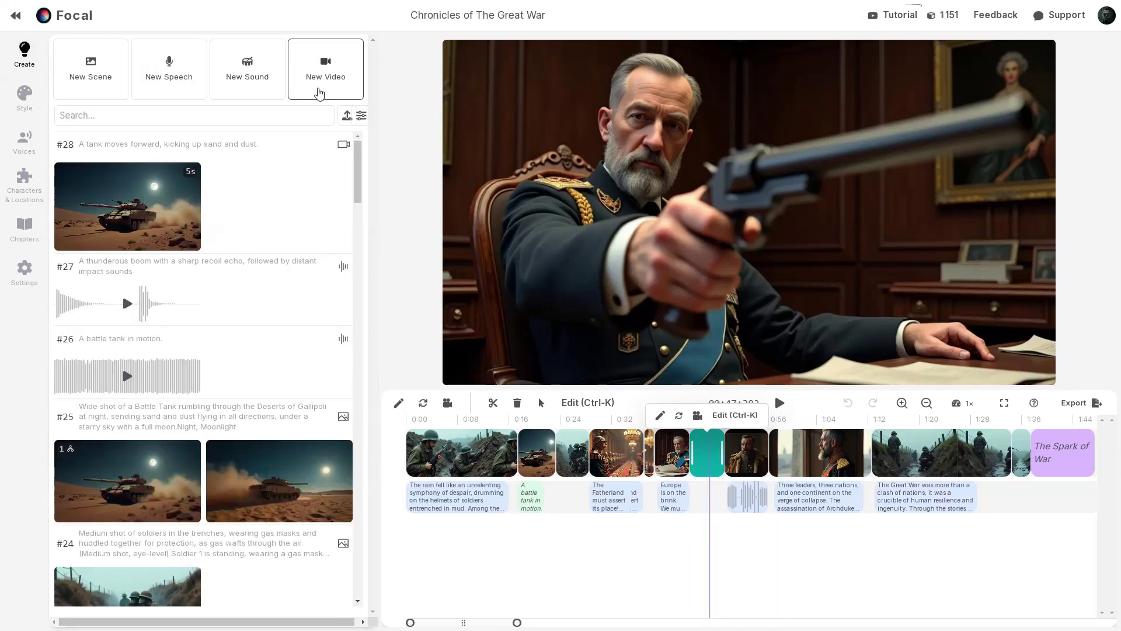
left_click(323, 92)
left_click(301, 84)
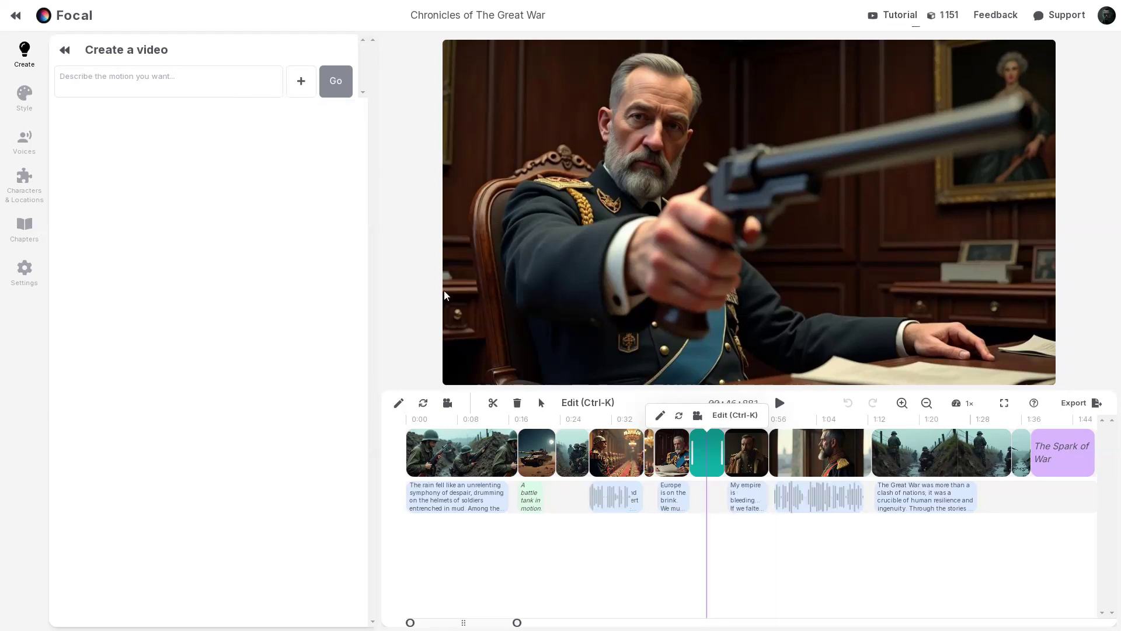
Step: Show the animated tank clip's details and motion prompt
left_click(535, 457)
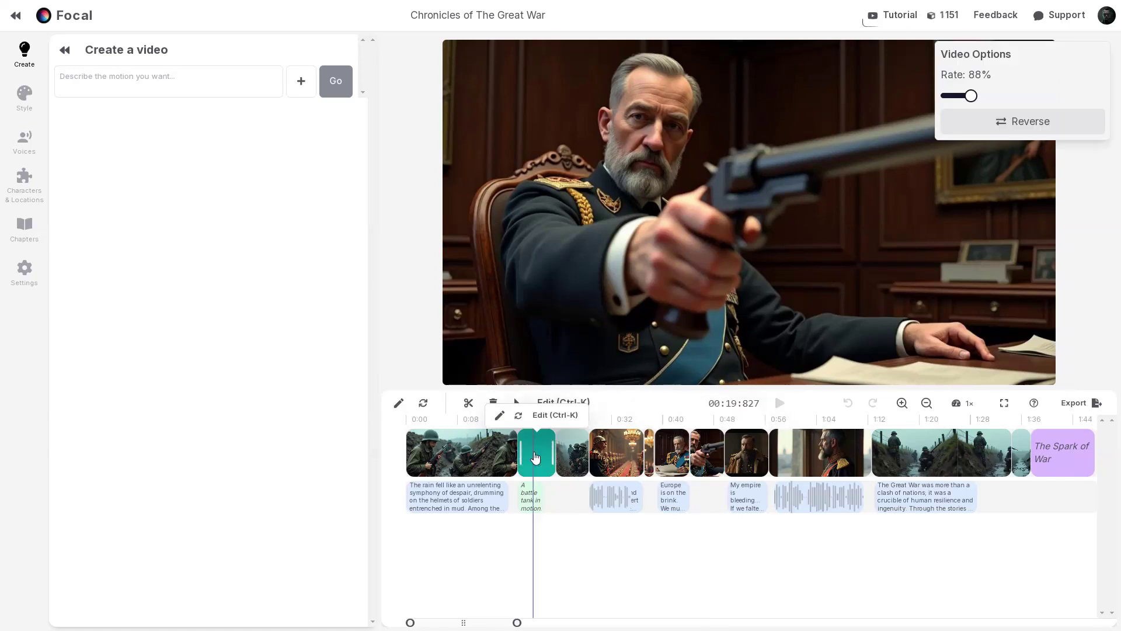
left_click(500, 416)
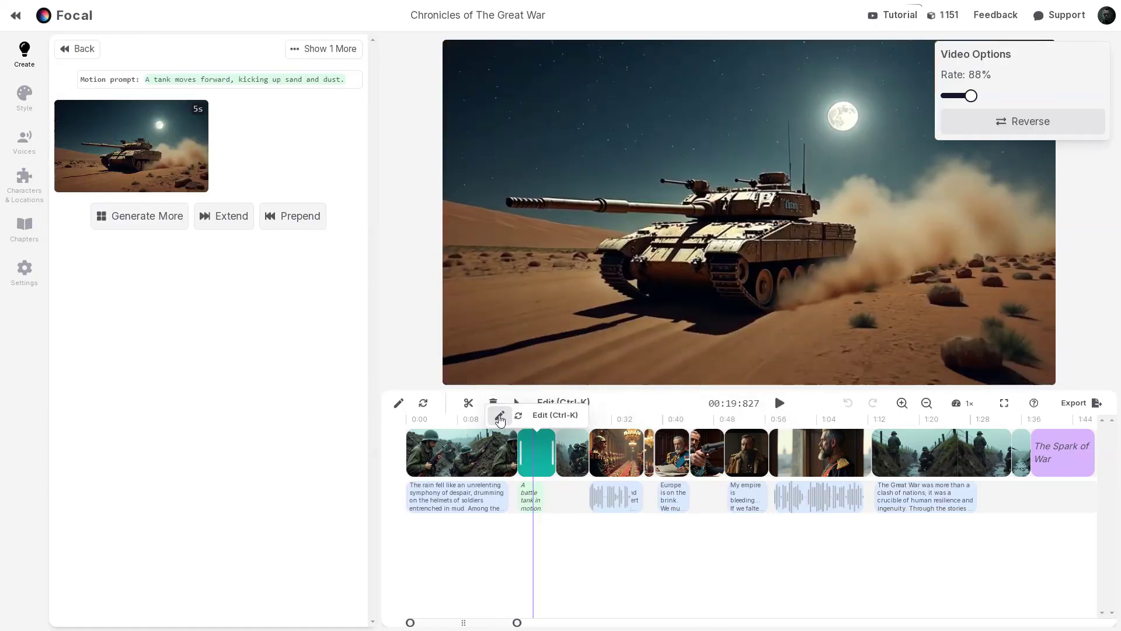
left_click(927, 403)
Step: Generate and accept the Aerial Battle chapter's scenes from its timeline placeholder
left_click(927, 403)
left_click(759, 451)
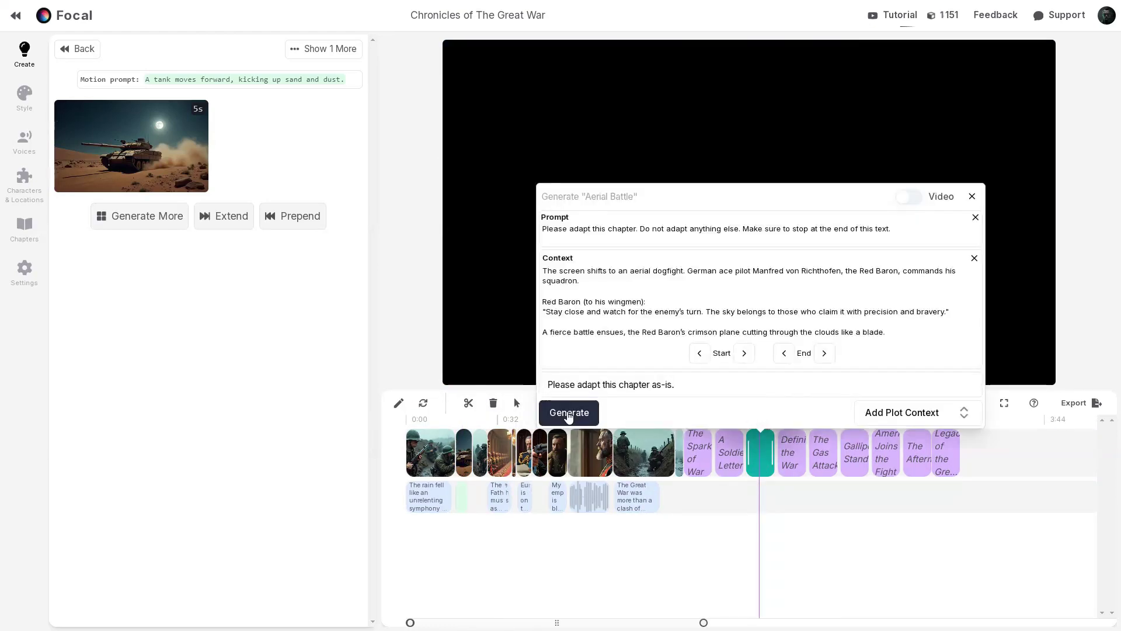
left_click(570, 418)
left_click(570, 422)
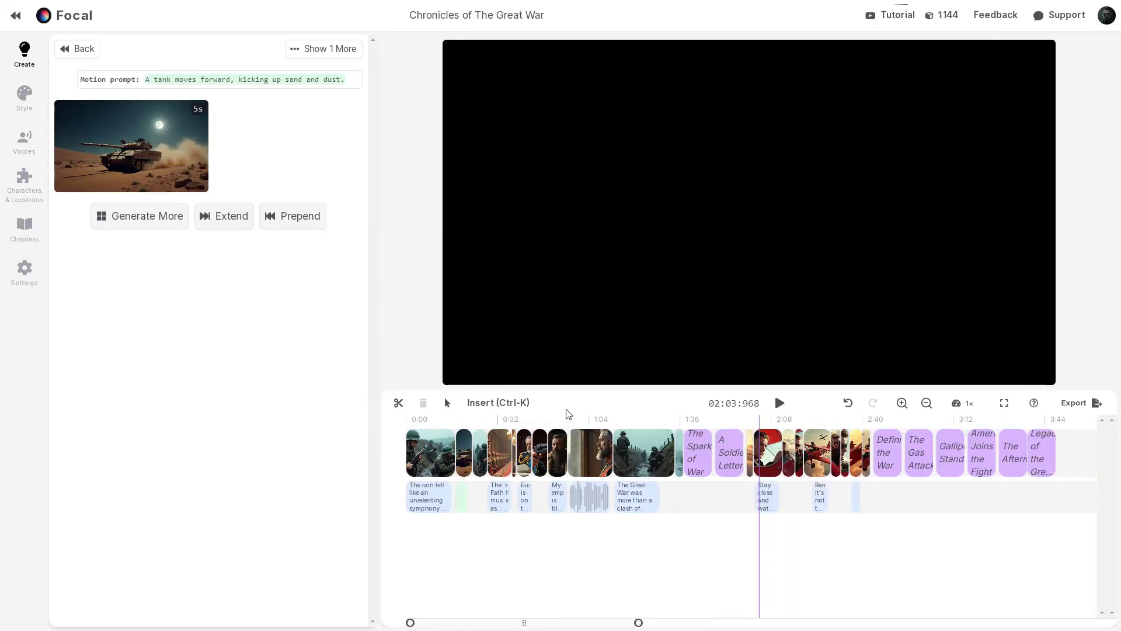
Step: Preview and scrub the new aerial battle scenes, zooming in around 4:44–5:16
left_click(800, 518)
left_click(812, 519)
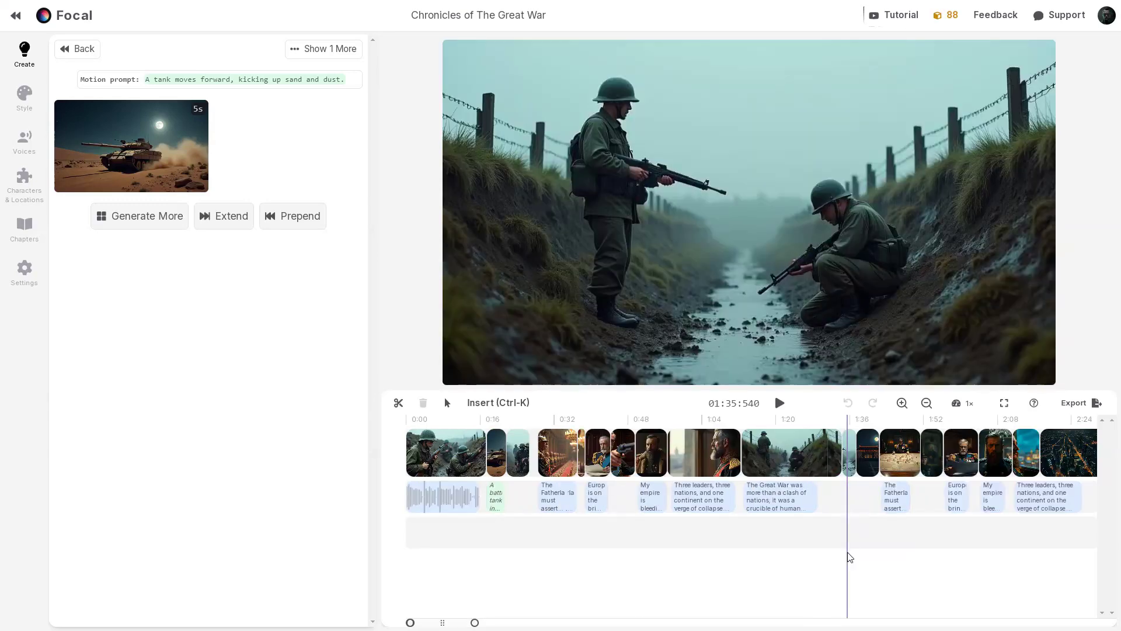
left_click_drag(442, 623, 596, 622)
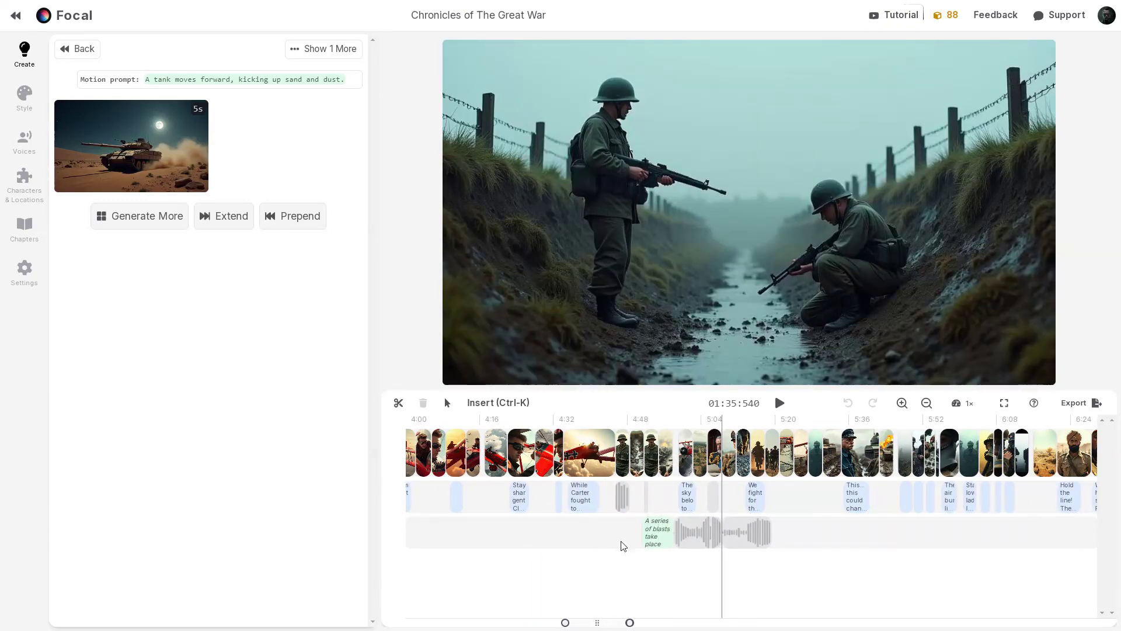
left_click_drag(526, 555, 616, 555)
left_click(902, 403)
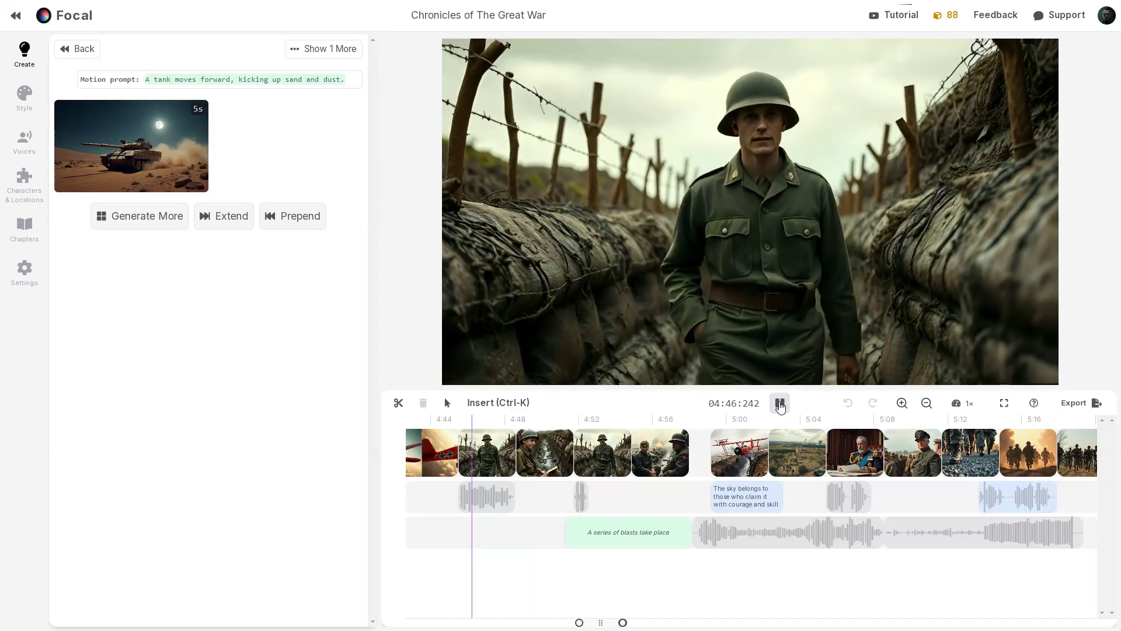
Step: Play the new Aerial Battle stretch through to about 5:17
key("f")
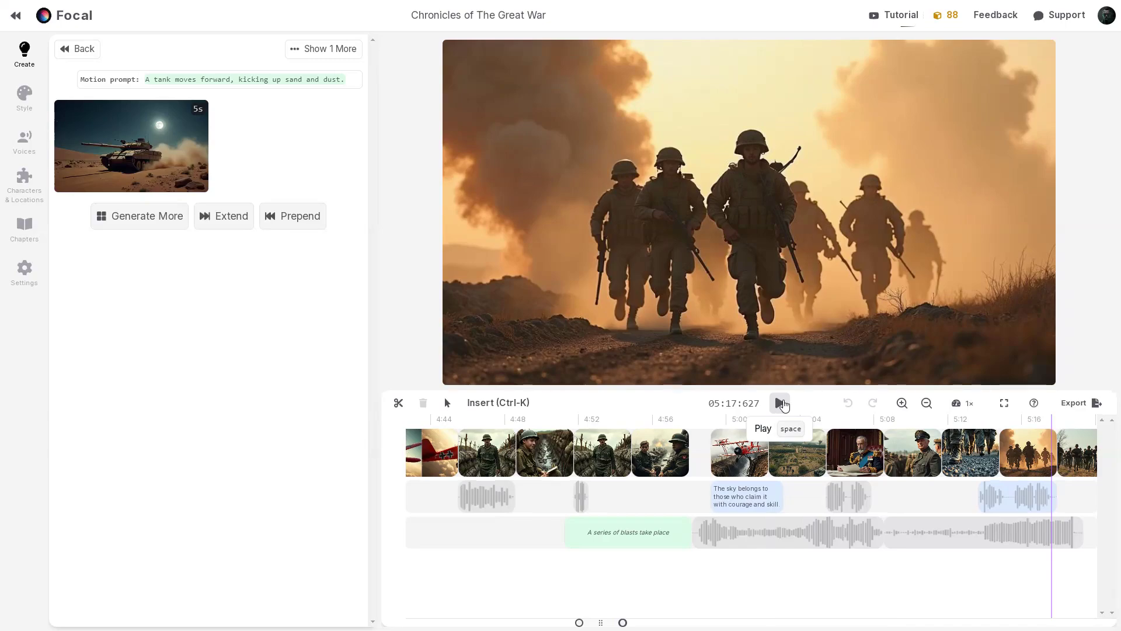
Step: Publish 'Chronicles of The Great War' to start rendering, then close the progress window
left_click(1080, 403)
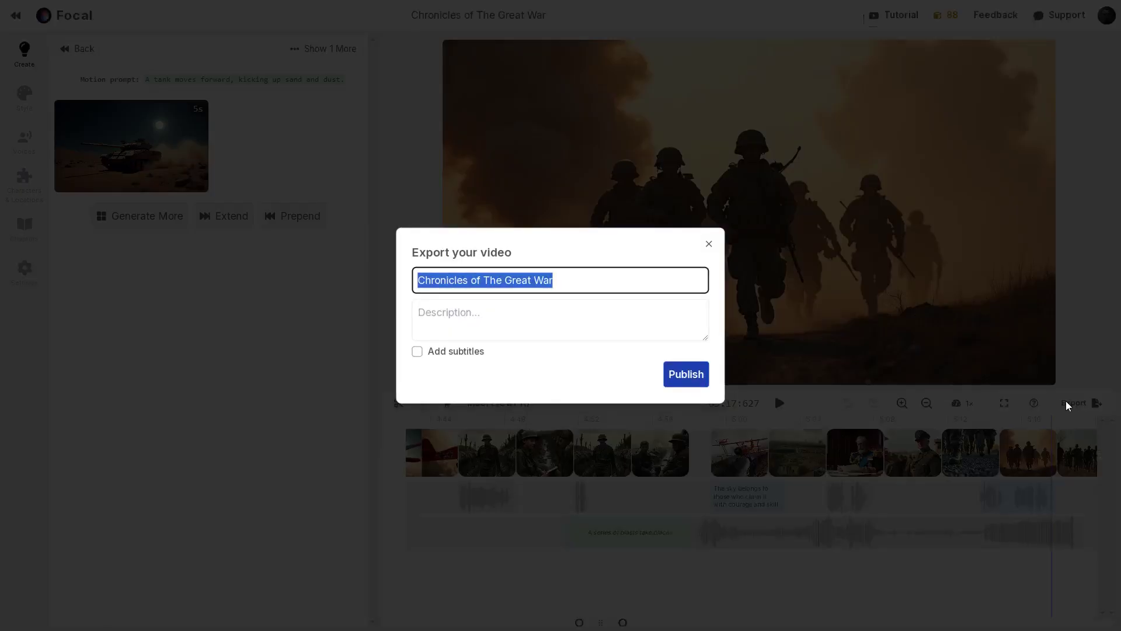
left_click(688, 380)
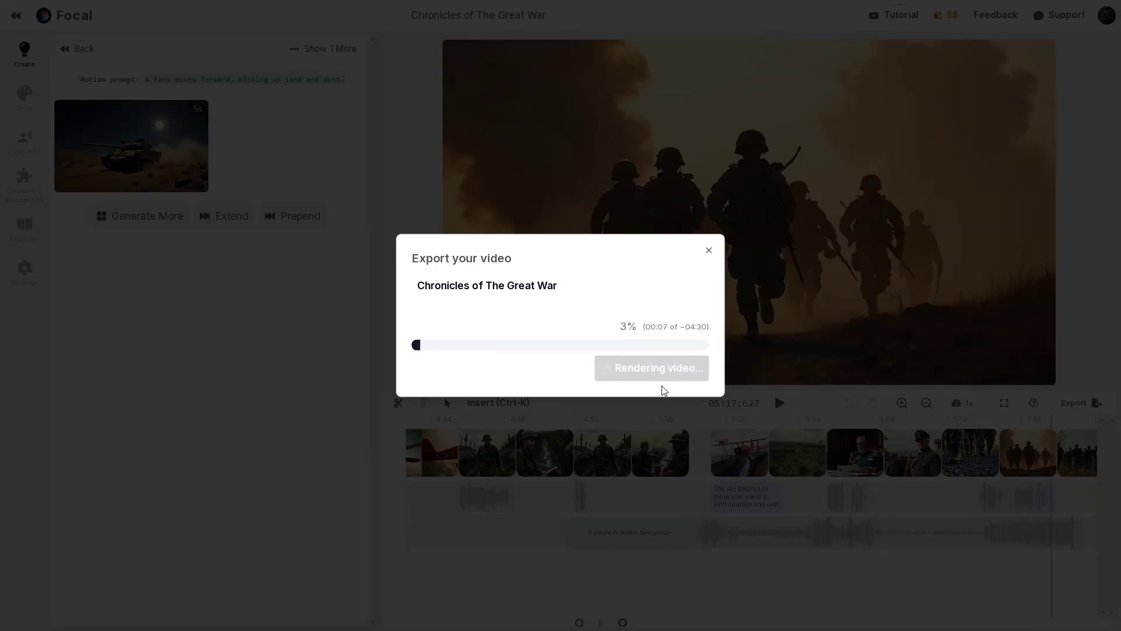
key("Escape")
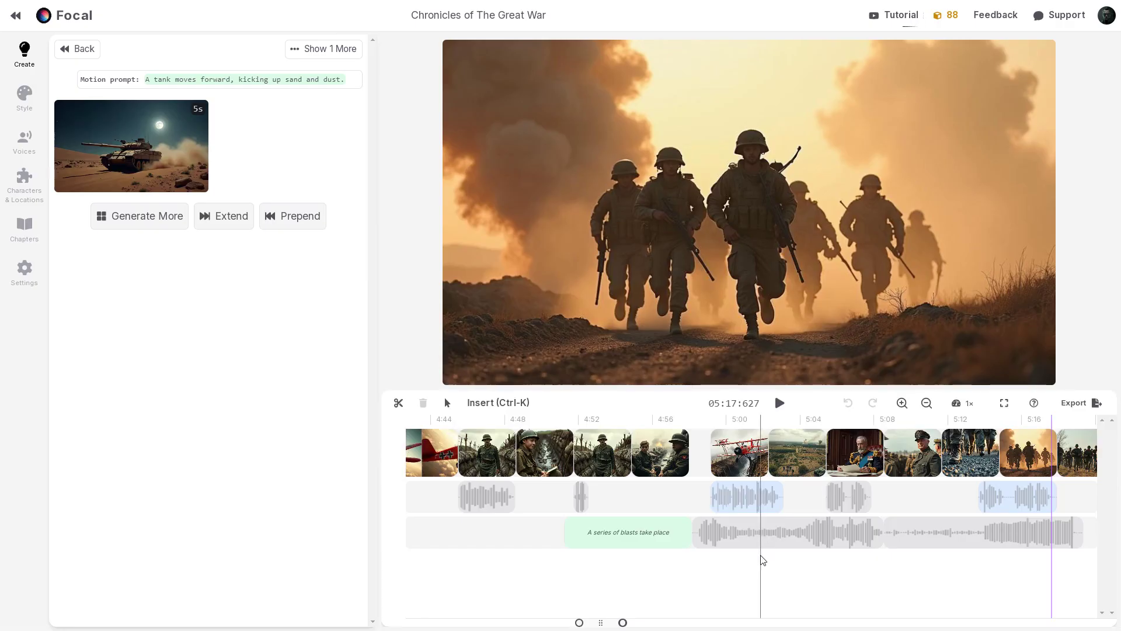